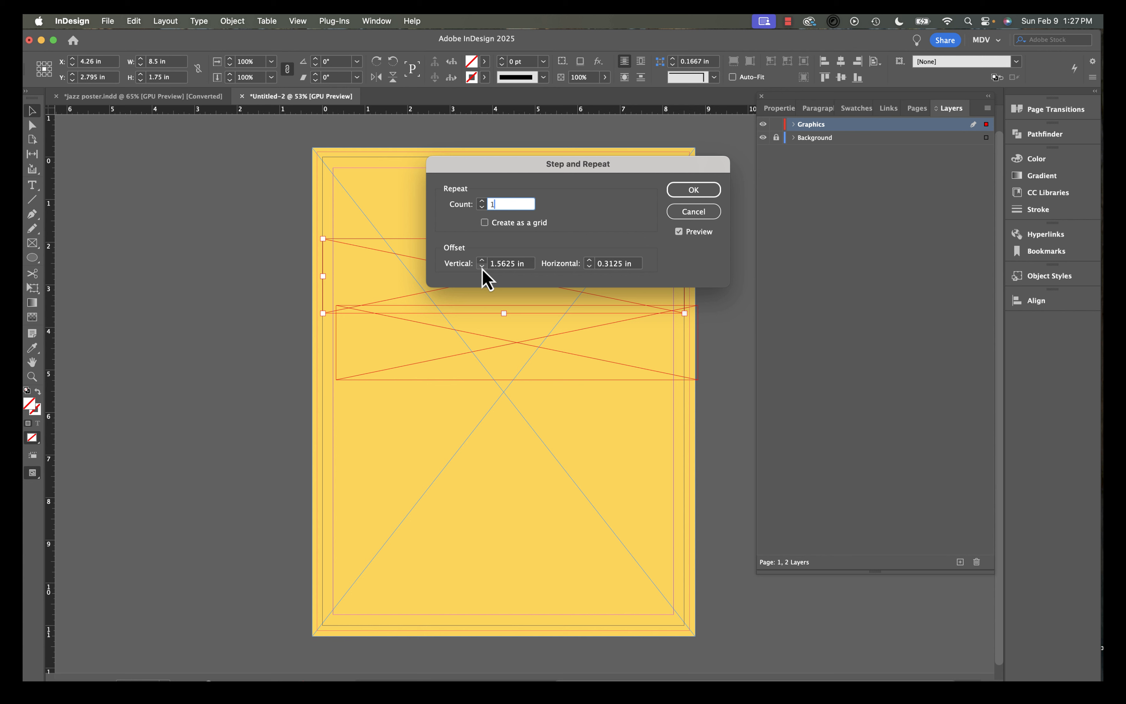
Set the Step and Repeat count to 3 and the horizontal offset to 0 in.
{"action": "left_click", "coordinate": [483, 205]}
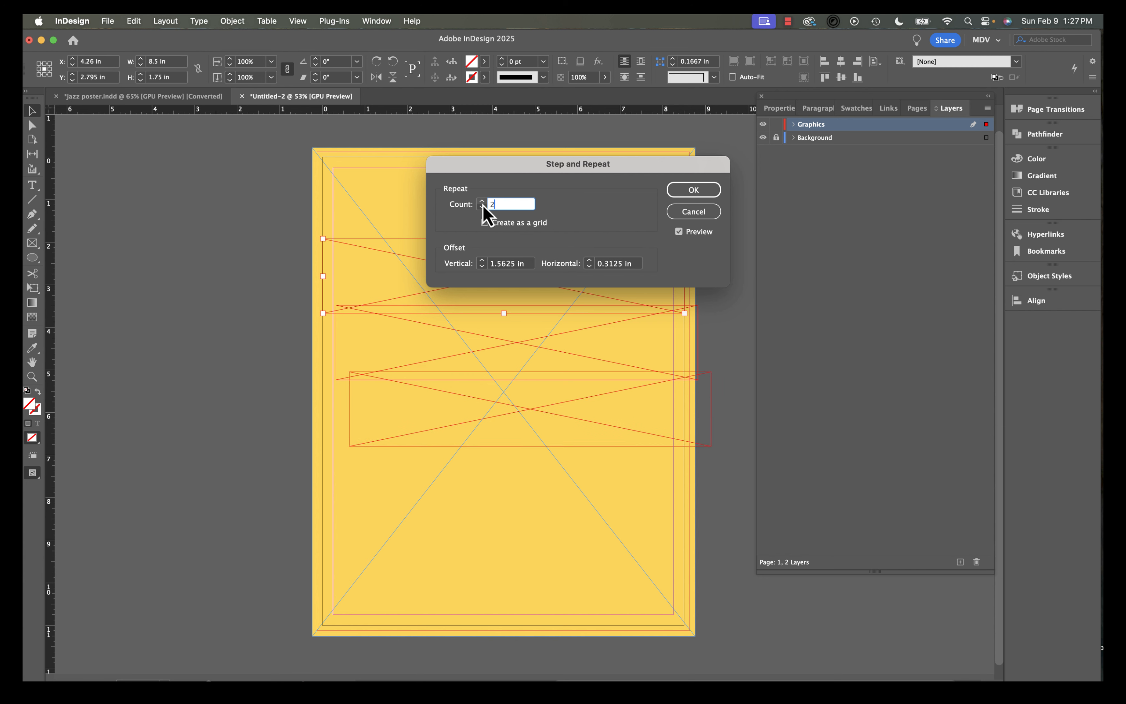
{"action": "left_click", "coordinate": [482, 205]}
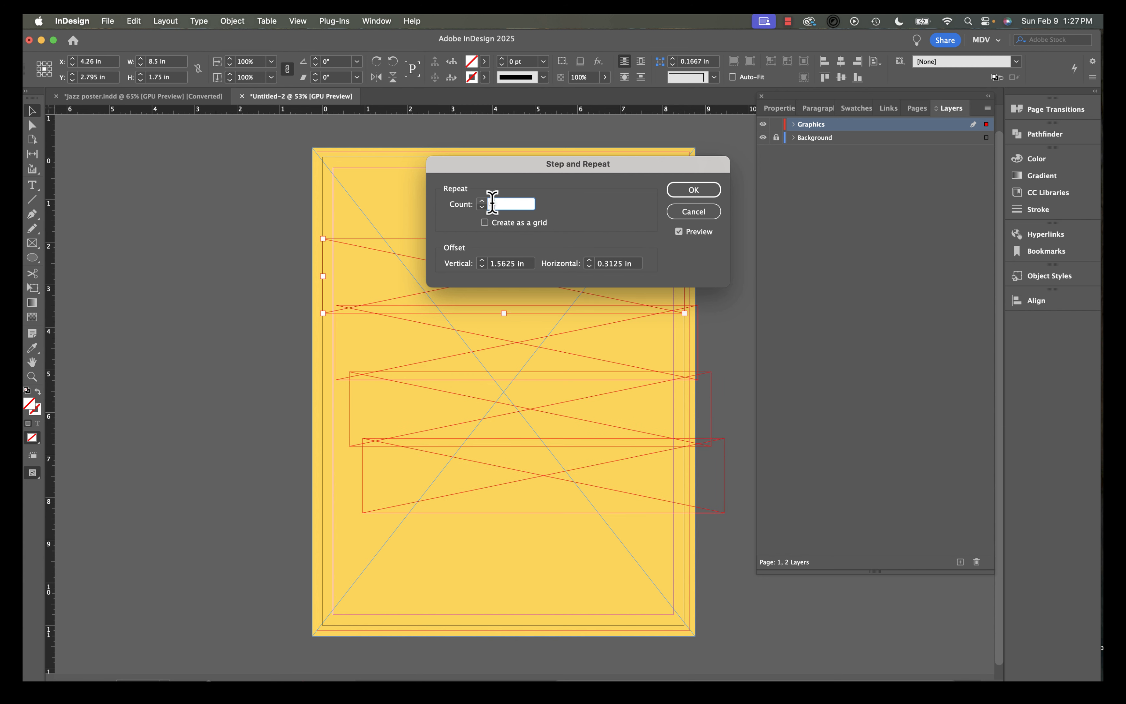
{"action": "left_click", "coordinate": [614, 264]}
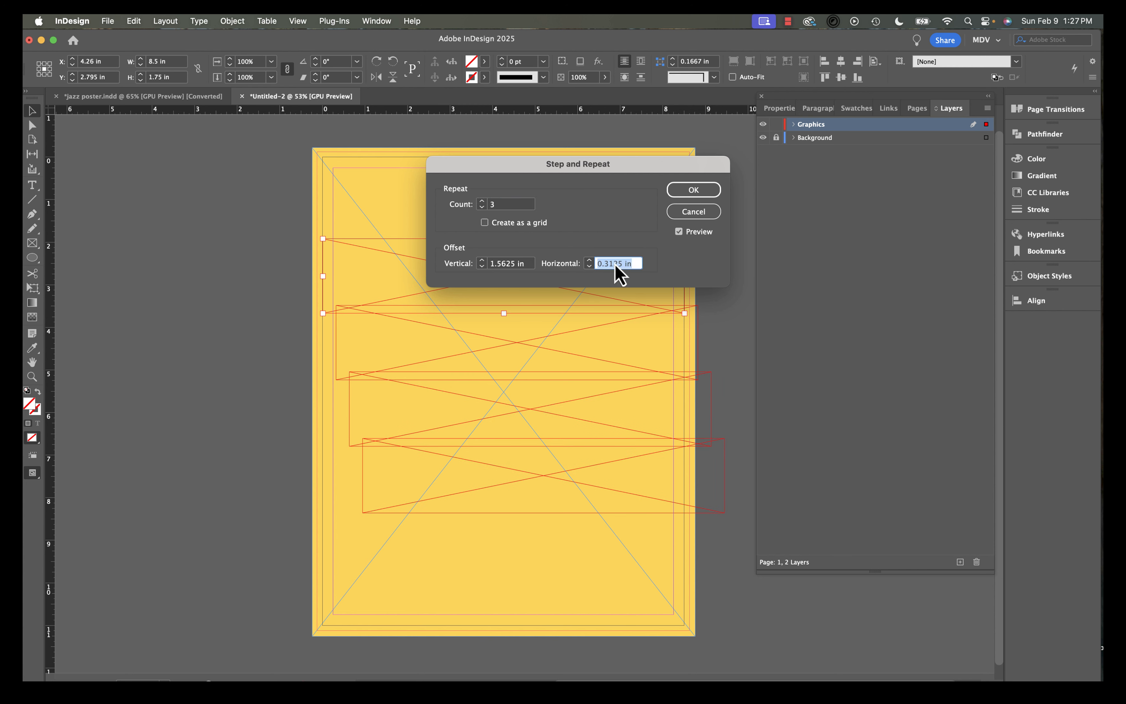
{"action": "type", "text": "0"}
Increase the vertical offset to 1.875 in so the repeated frames stack evenly down the page.
{"action": "left_click", "coordinate": [482, 261]}
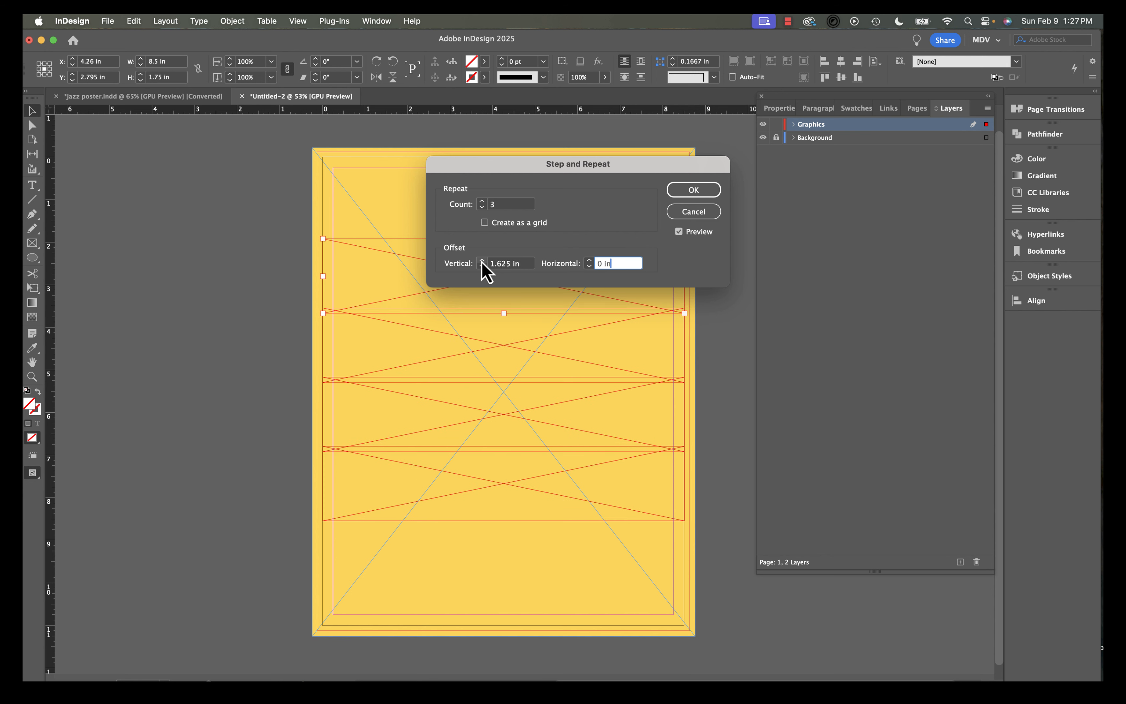
{"action": "left_click", "coordinate": [483, 261]}
{"action": "left_click", "coordinate": [482, 261]}
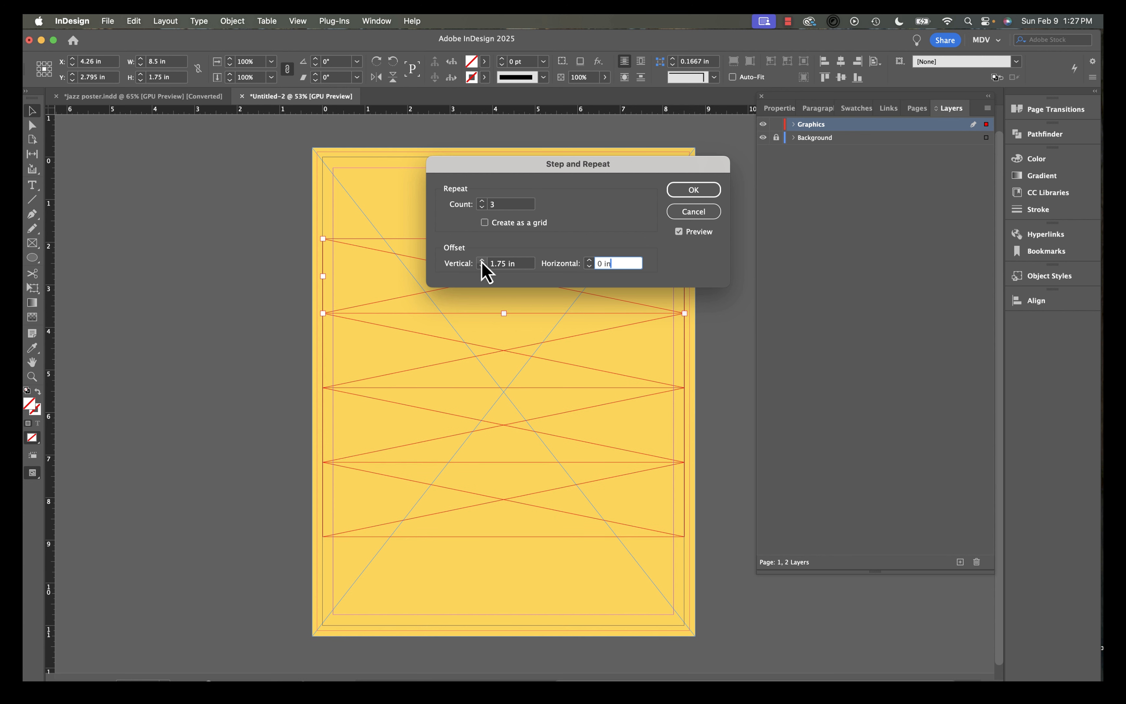
{"action": "left_click", "coordinate": [482, 261]}
{"action": "left_click", "coordinate": [482, 261]}
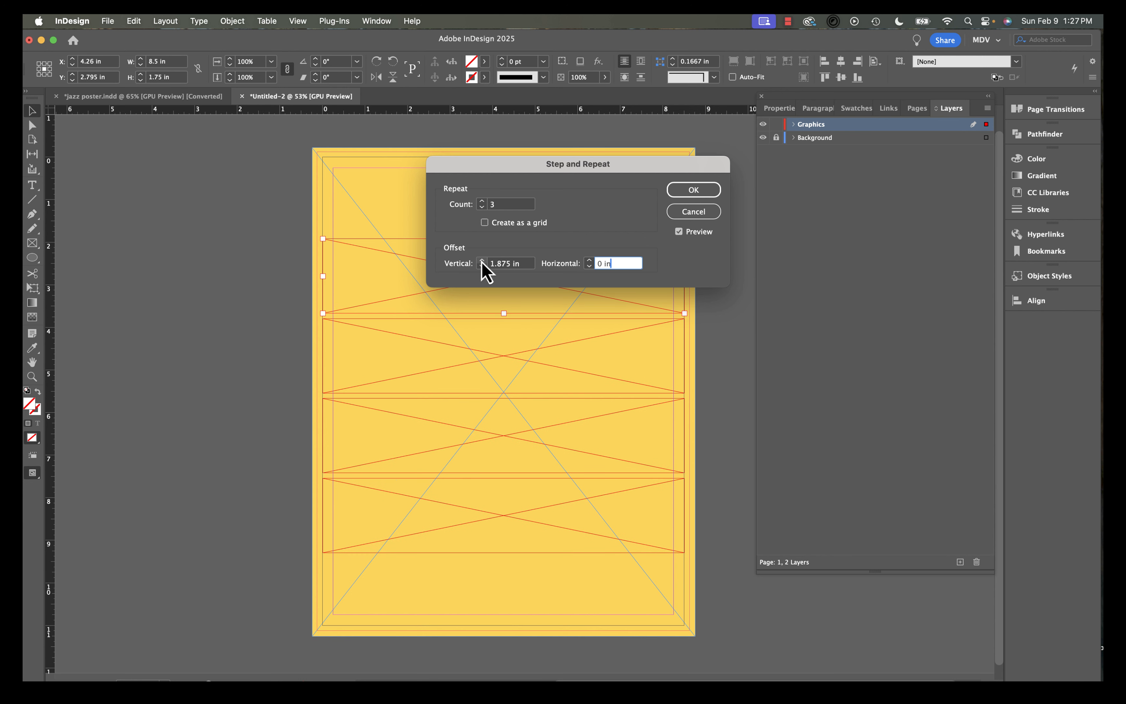
{"action": "left_click", "coordinate": [483, 261]}
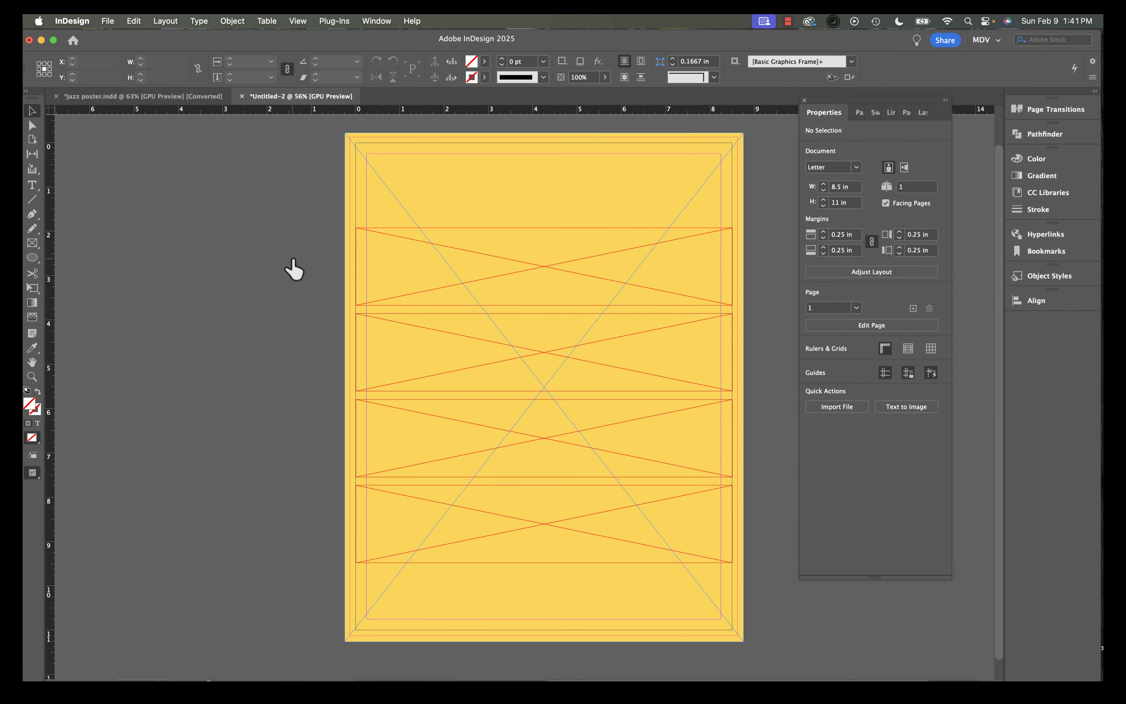
Shift the second and fourth frames to the right to stagger them against the others.
{"action": "left_click", "coordinate": [461, 368]}
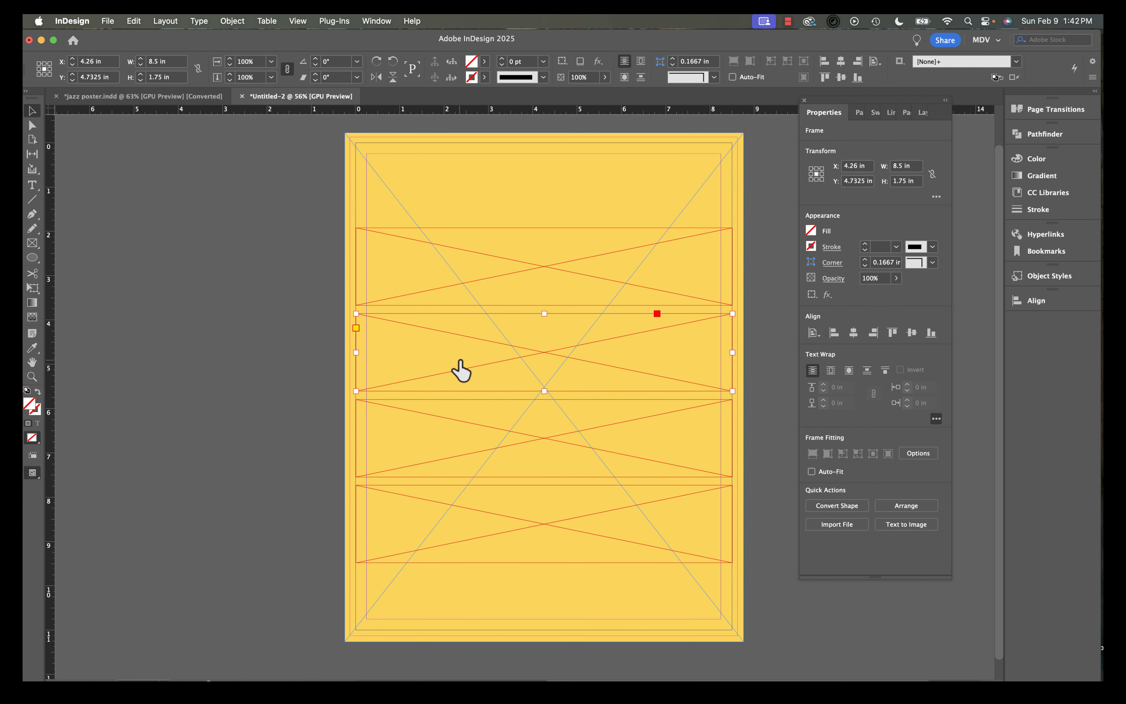
{"action": "left_click", "coordinate": [464, 535], "text": "shift"}
{"action": "left_click_drag", "start_coordinate": [464, 535], "coordinate": [552, 527]}
{"action": "left_click", "coordinate": [302, 523]}
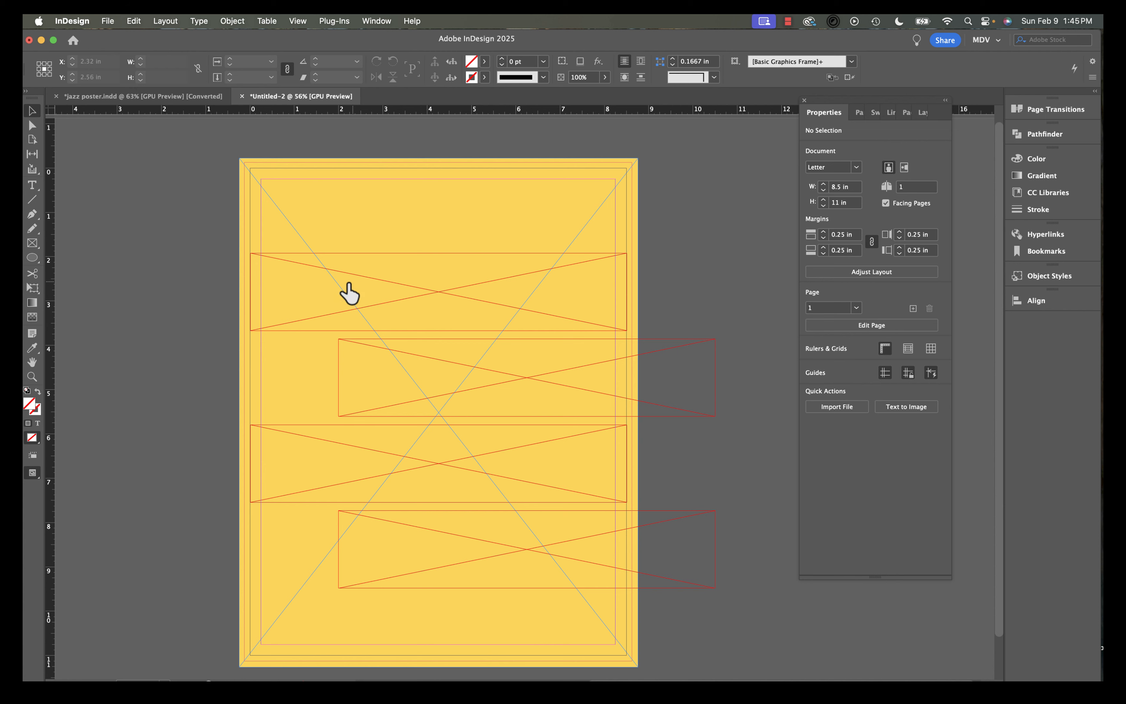
Place the jazz trumpet photo into the top frame and select its content.
{"action": "left_click", "coordinate": [315, 310]}
{"action": "left_click", "coordinate": [108, 21]}
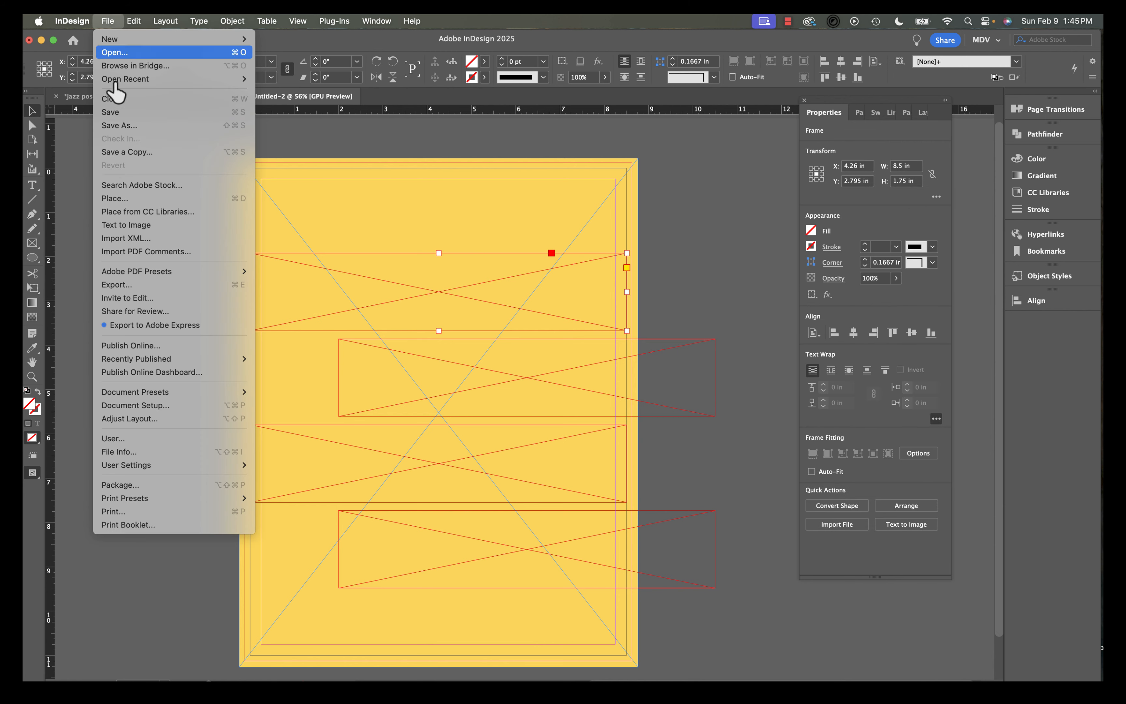
{"action": "left_click", "coordinate": [118, 198]}
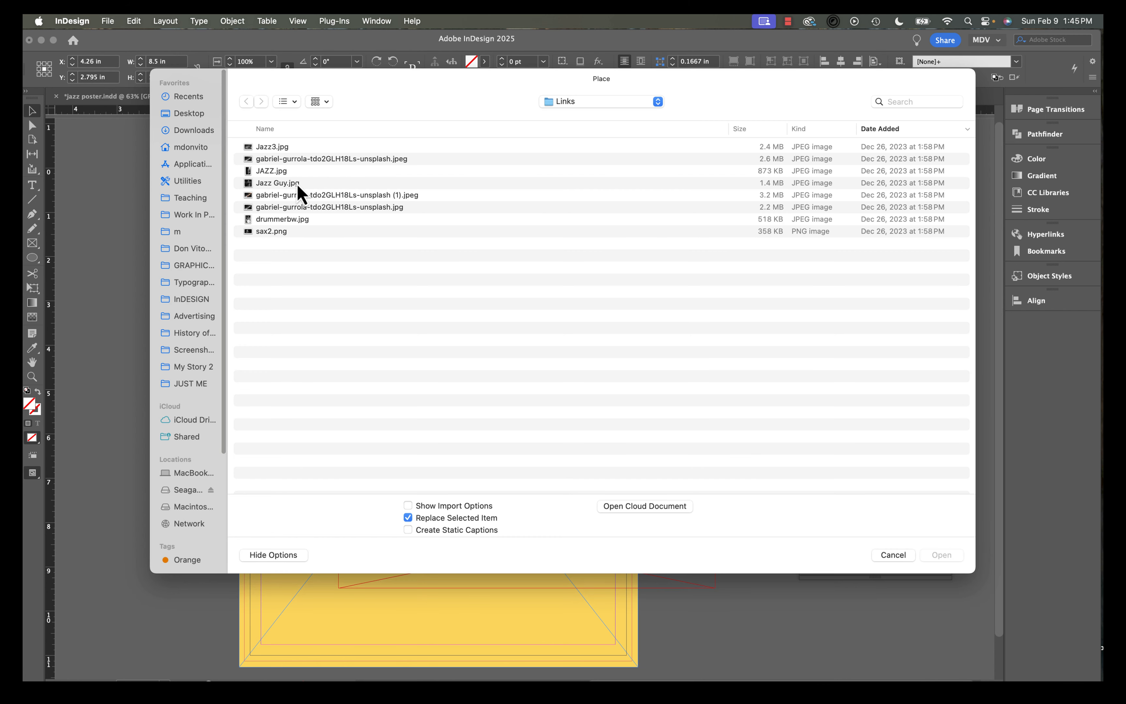
{"action": "double_click", "coordinate": [296, 184]}
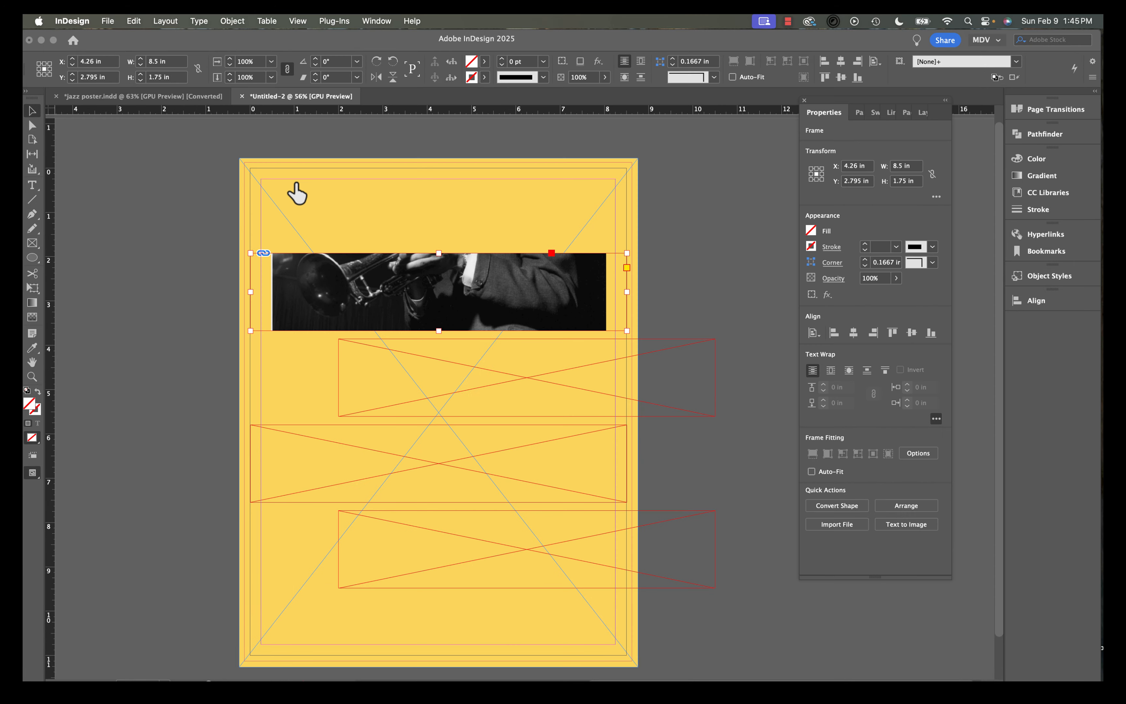
{"action": "double_click", "coordinate": [363, 281]}
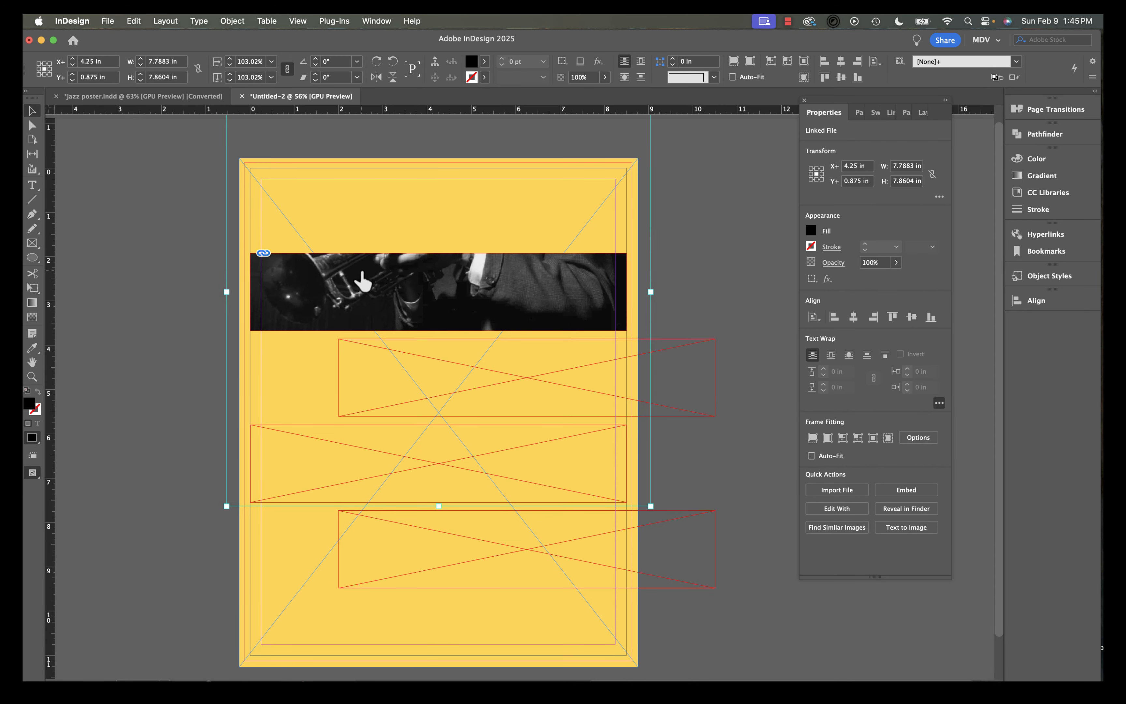
Try enlarging and moving the photo inside the frame, then undo back to the empty frame.
{"action": "key", "text": "super+period"}
{"action": "key", "text": "super+period"}
{"action": "key", "text": "super+period"}
{"action": "left_click_drag", "start_coordinate": [363, 271], "coordinate": [374, 325]}
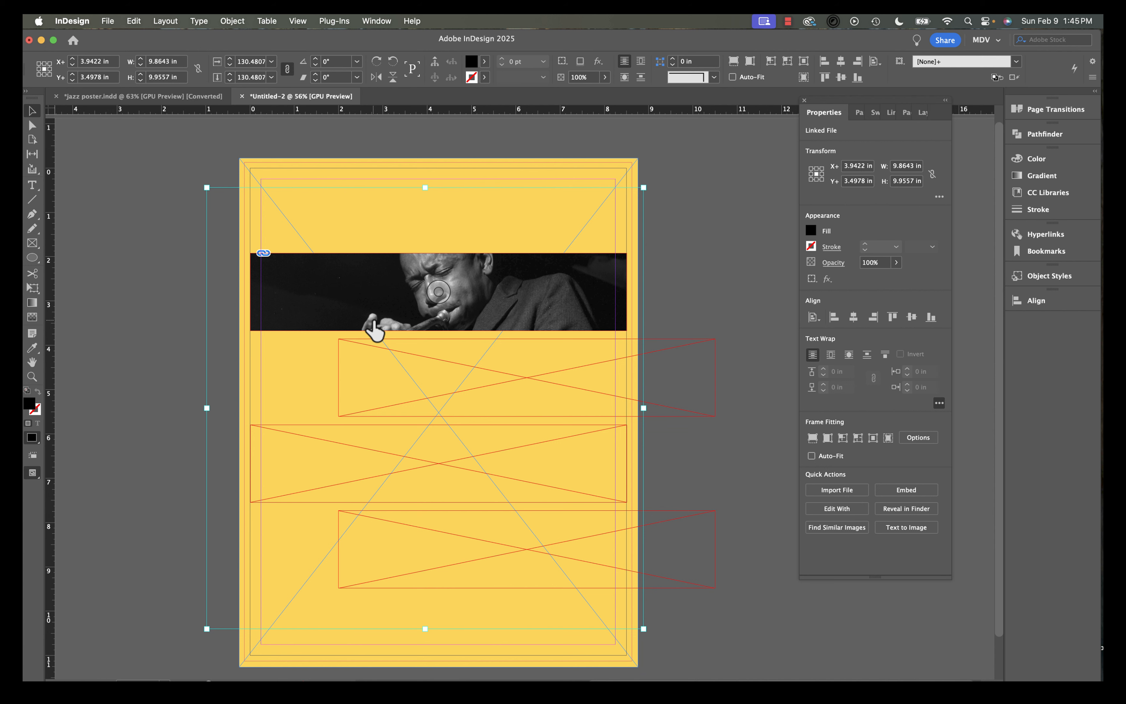
{"action": "key", "text": "super+z"}
{"action": "key", "text": "super+z"}
{"action": "key", "text": "super+z"}
{"action": "key", "text": "super+z"}
{"action": "key", "text": "super+z"}
{"action": "key", "text": "super+z"}
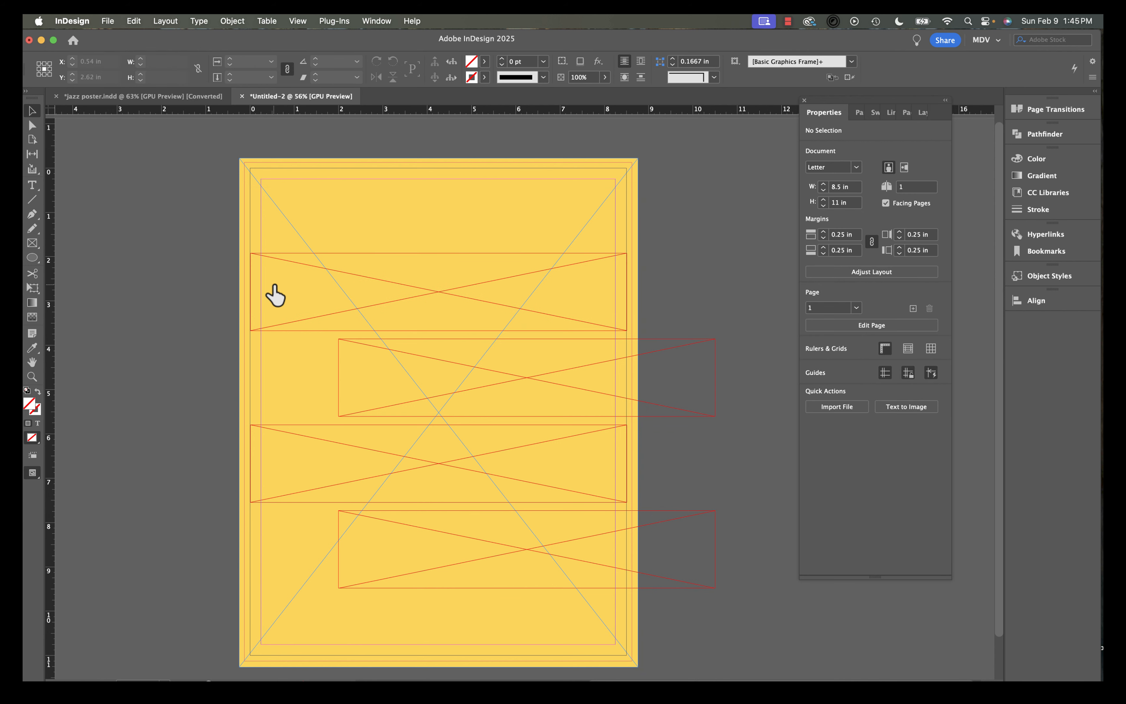
Select all four frames and combine them into a single compound path.
{"action": "left_click_drag", "start_coordinate": [215, 271], "coordinate": [744, 604]}
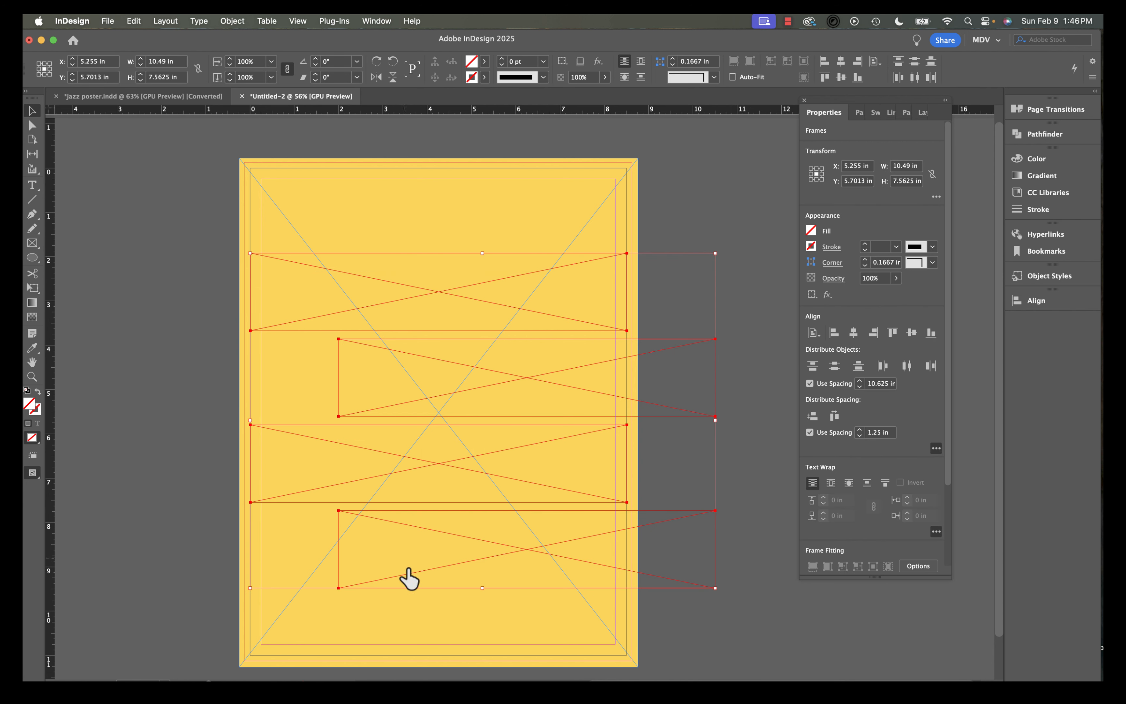
{"action": "left_click", "coordinate": [135, 511]}
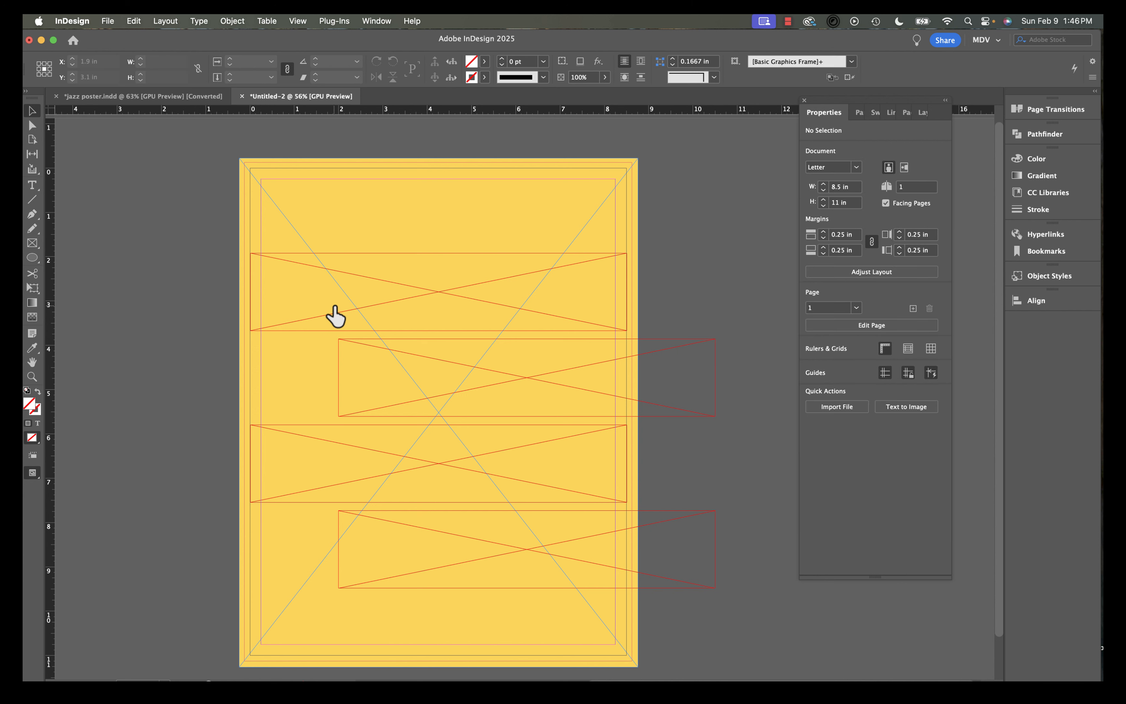
{"action": "left_click", "coordinate": [335, 316]}
{"action": "left_click", "coordinate": [378, 393], "text": "shift"}
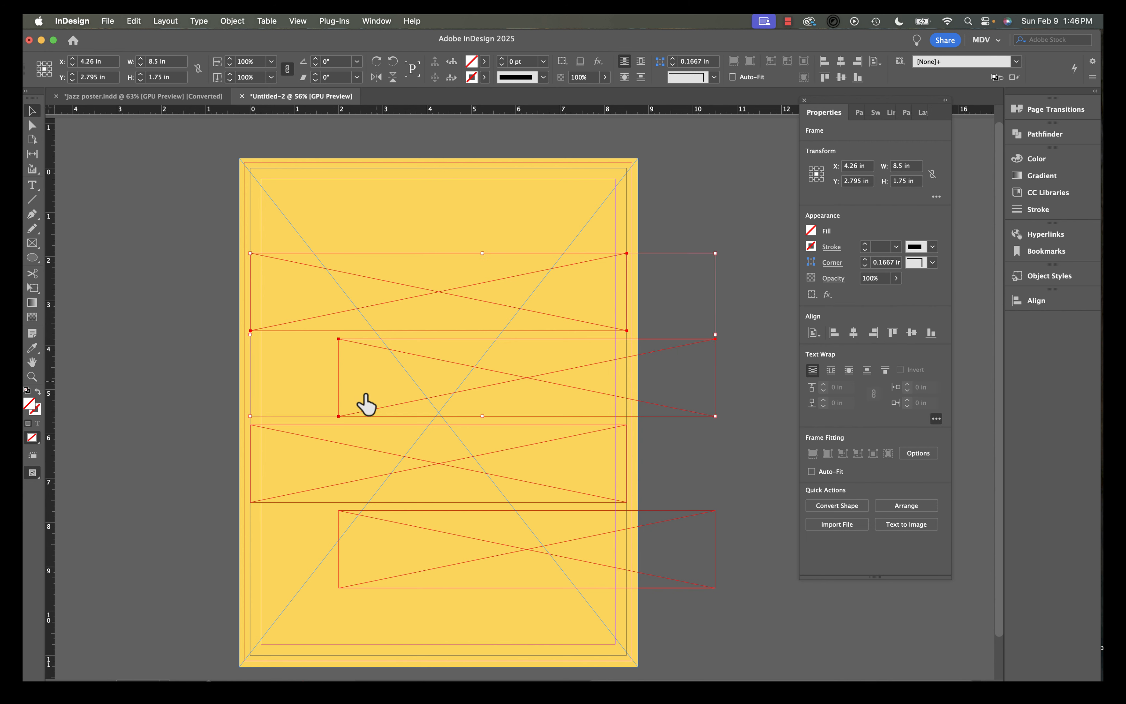
{"action": "left_click", "coordinate": [295, 477], "text": "shift"}
{"action": "left_click", "coordinate": [390, 556], "text": "shift"}
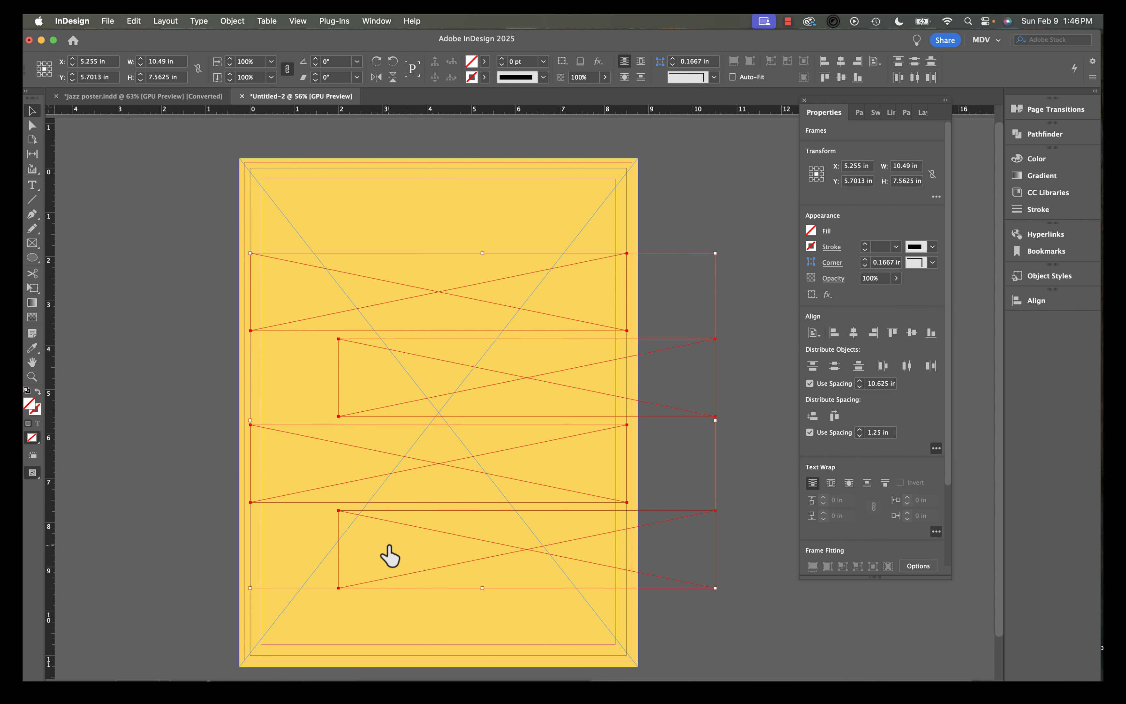
{"action": "left_click", "coordinate": [233, 21]}
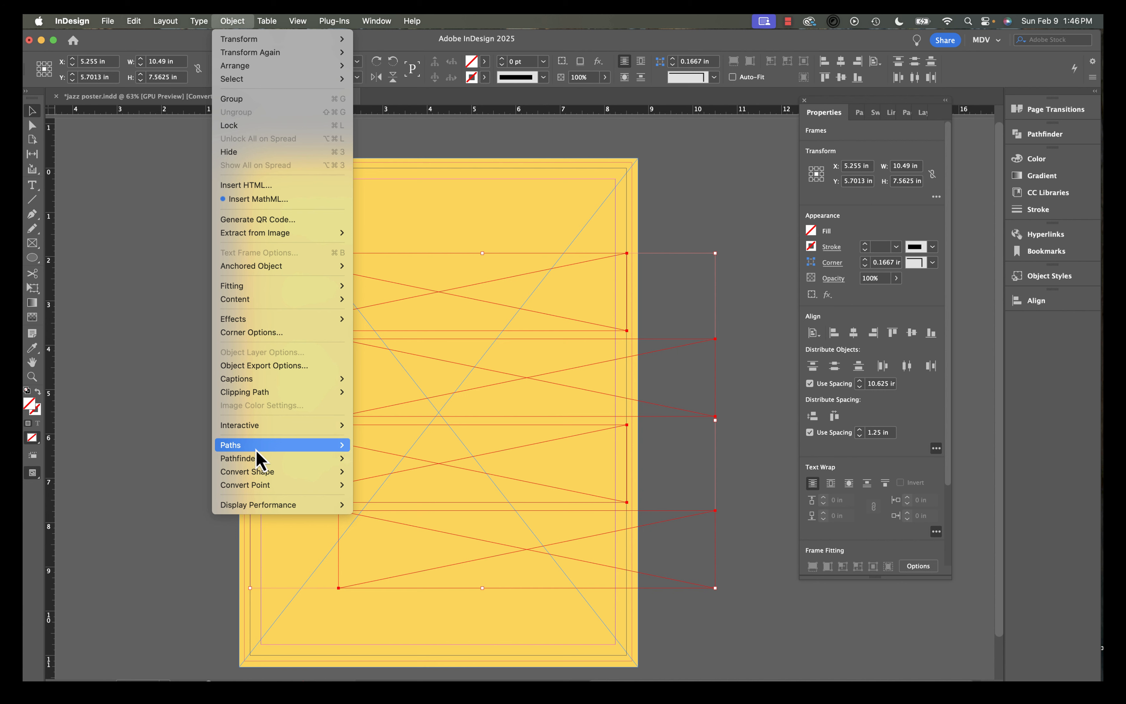
{"action": "mouse_move", "coordinate": [268, 447]}
{"action": "left_click", "coordinate": [399, 507]}
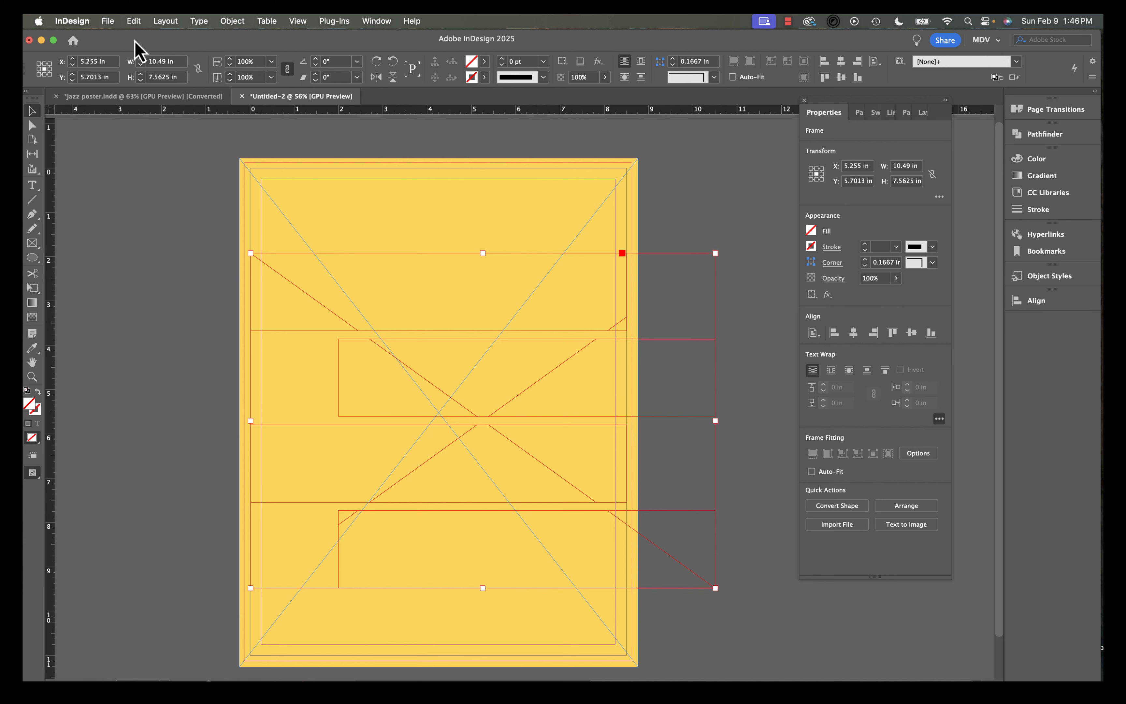
Place the jazz trumpet photo into the compound frame.
{"action": "left_click", "coordinate": [108, 20]}
{"action": "left_click", "coordinate": [140, 199]}
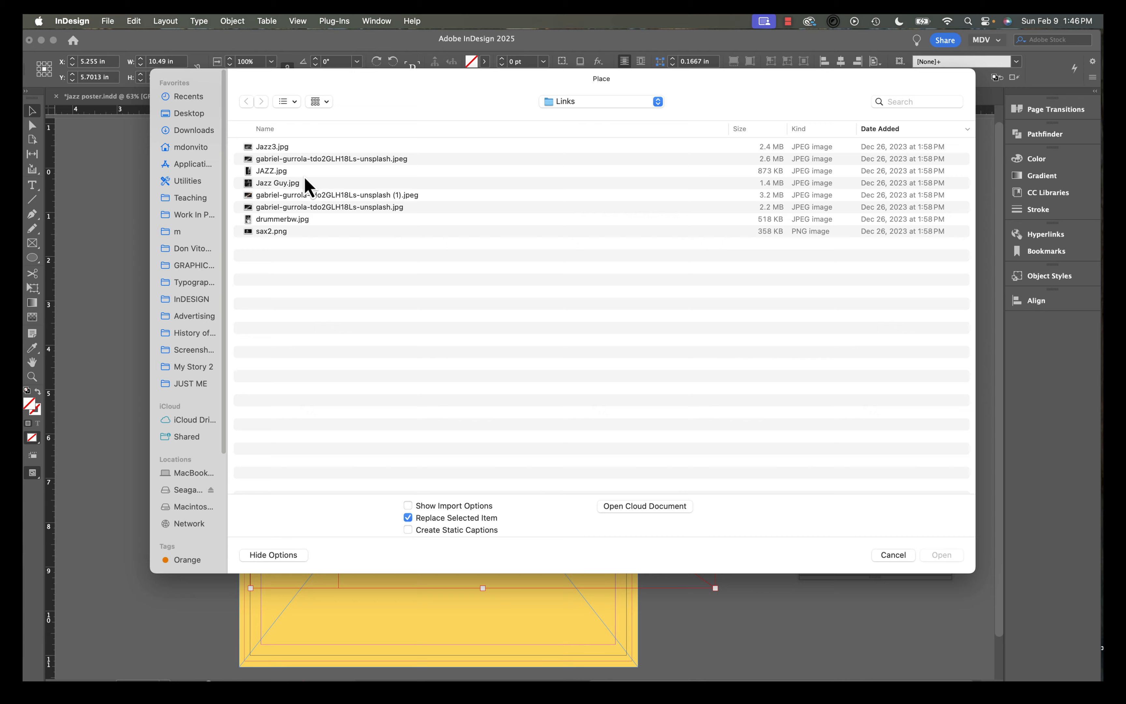
{"action": "double_click", "coordinate": [280, 183]}
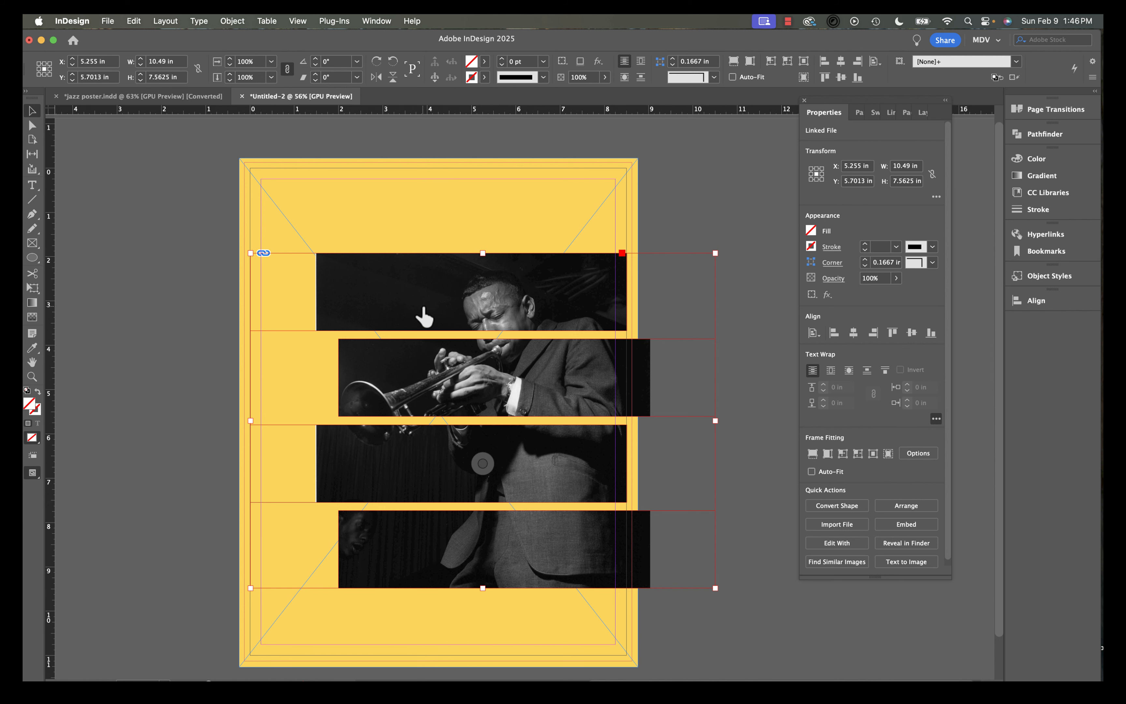
Shift the photo slightly to the right within the compound frame.
{"action": "left_click", "coordinate": [423, 317]}
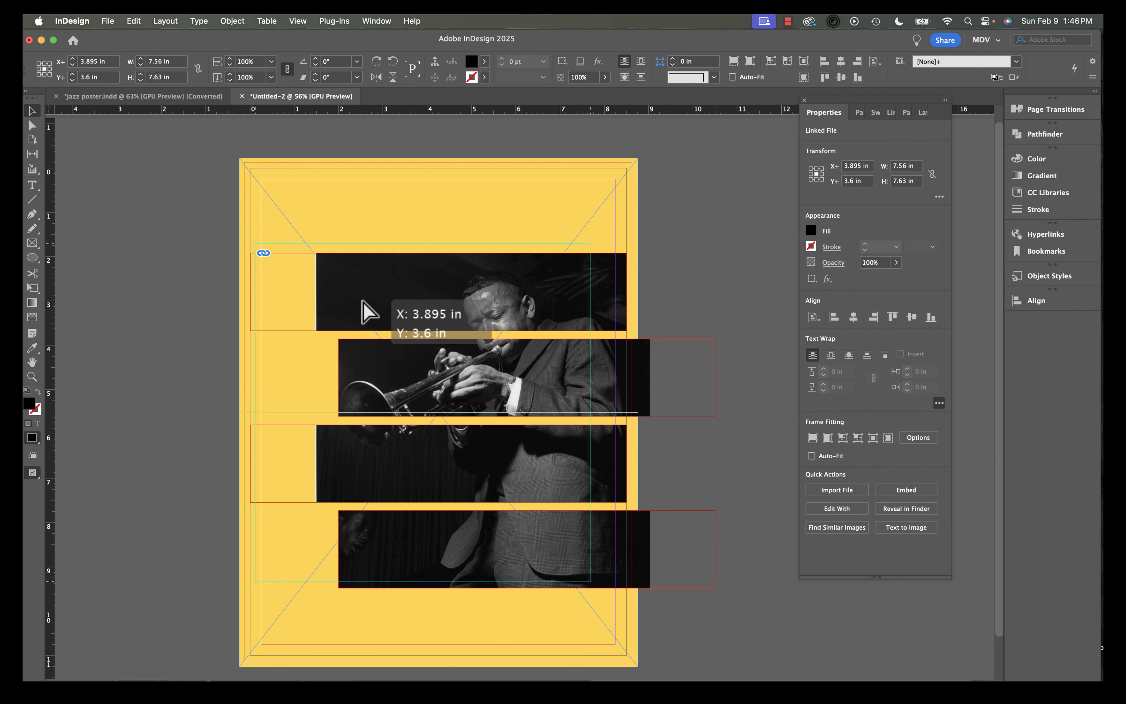
{"action": "left_click_drag", "start_coordinate": [370, 309], "coordinate": [396, 303]}
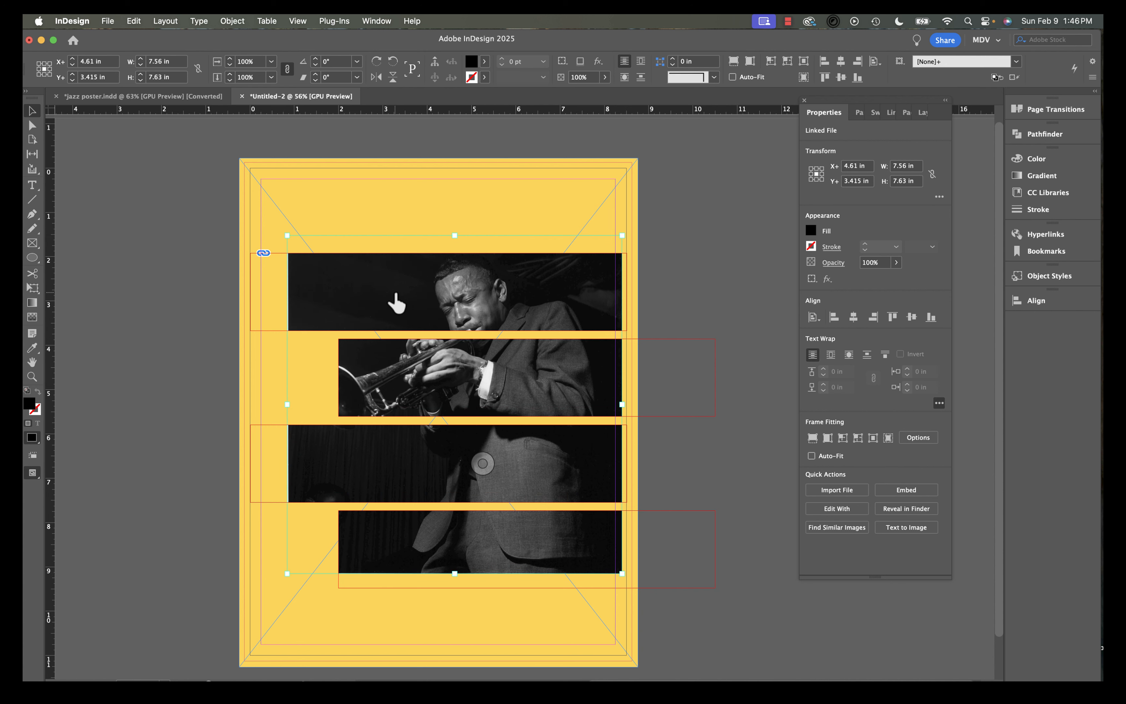
{"action": "key", "text": "Escape"}
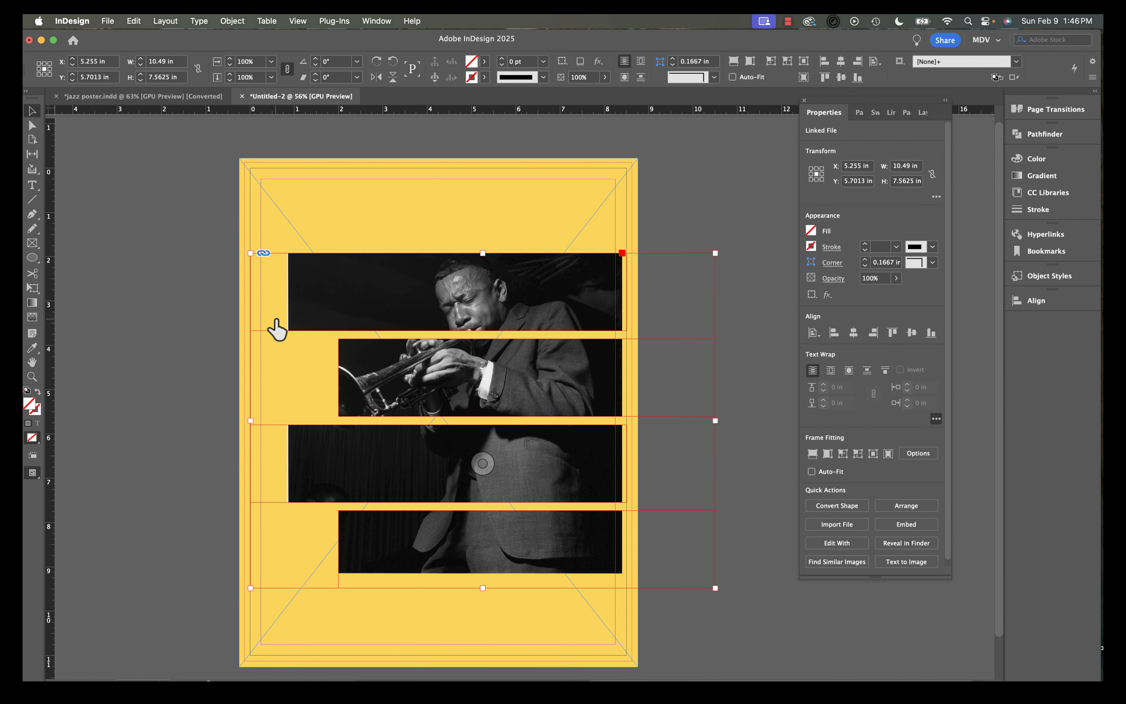
{"action": "mouse_move", "coordinate": [350, 264]}
{"action": "left_mouse_down"}
{"action": "mouse_move", "coordinate": [339, 226]}
{"action": "mouse_move", "coordinate": [348, 259]}
{"action": "left_mouse_up"}
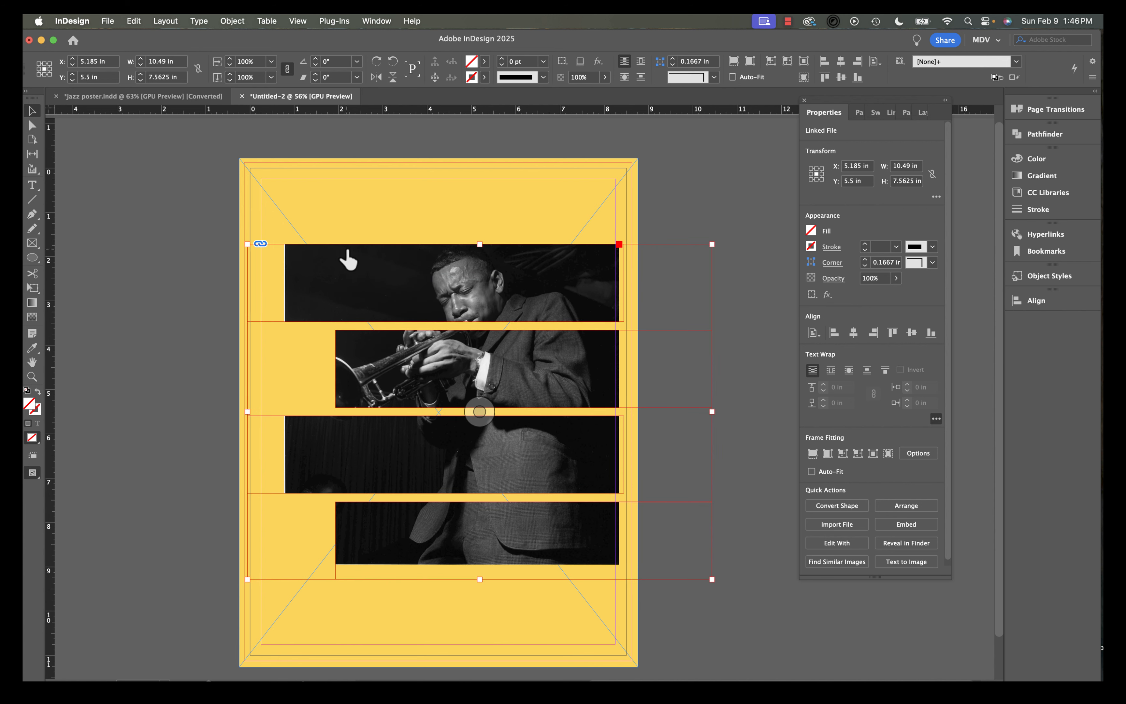
{"action": "key", "text": "super+z"}
{"action": "key", "text": "super+z"}
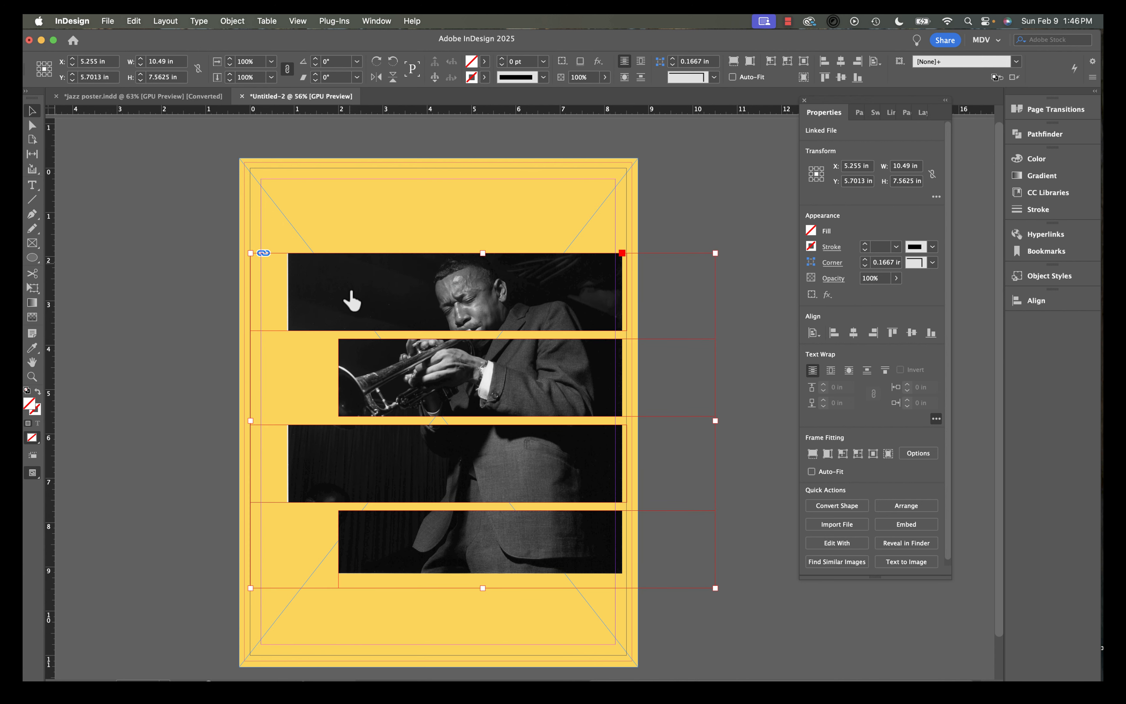
Scale the photo up to about 116% inside the frame and move it lower.
{"action": "double_click", "coordinate": [349, 295]}
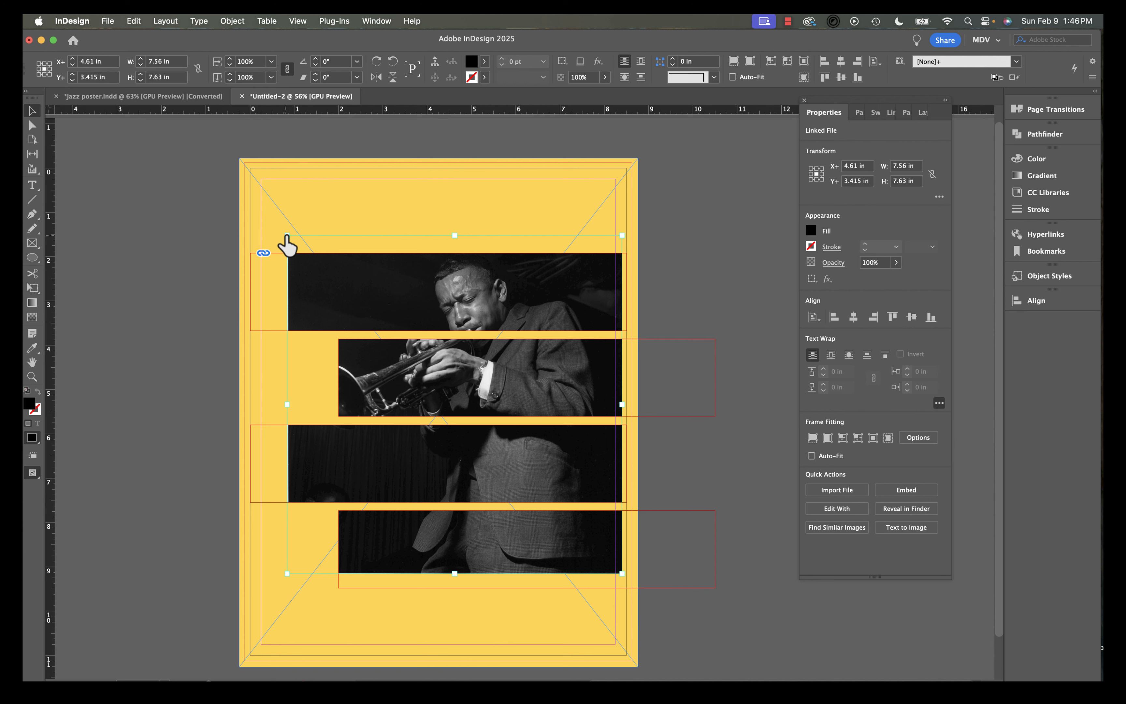
{"action": "left_click_drag", "start_coordinate": [287, 236], "coordinate": [233, 181]}
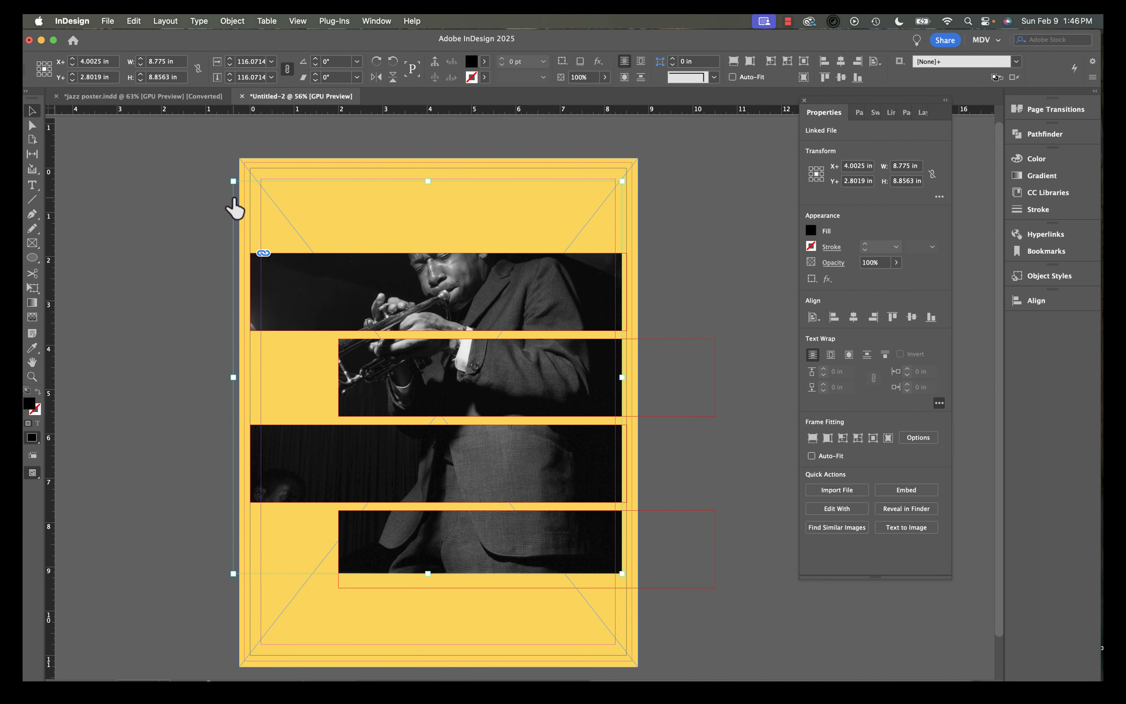
{"action": "left_click_drag", "start_coordinate": [541, 370], "coordinate": [540, 429]}
{"action": "left_click", "coordinate": [675, 196]}
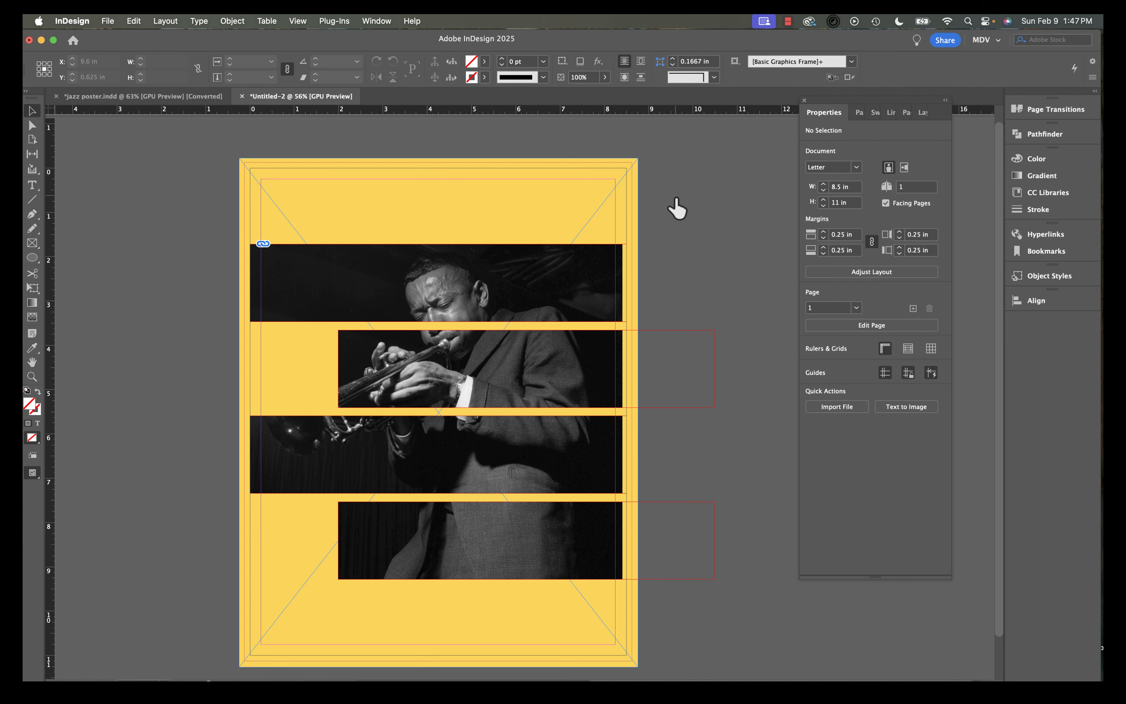
Draw a text frame near the top of the page and enter KLON PRESENTS.
{"action": "left_click", "coordinate": [32, 184]}
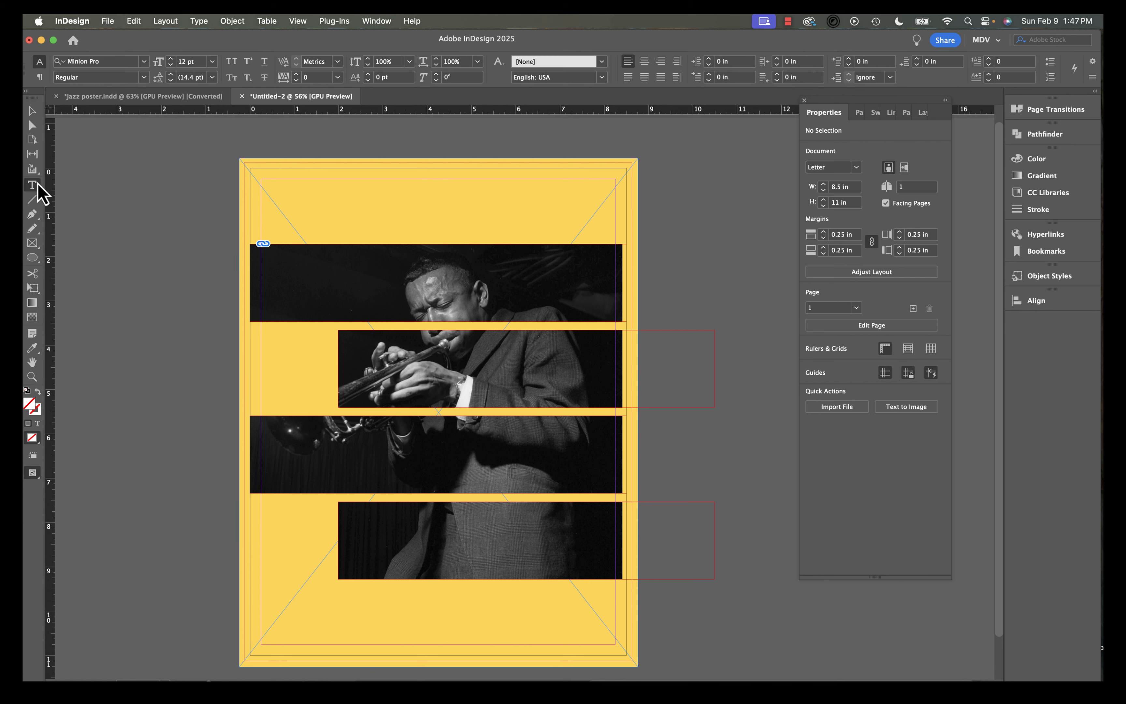
{"action": "left_click_drag", "start_coordinate": [341, 179], "coordinate": [514, 217]}
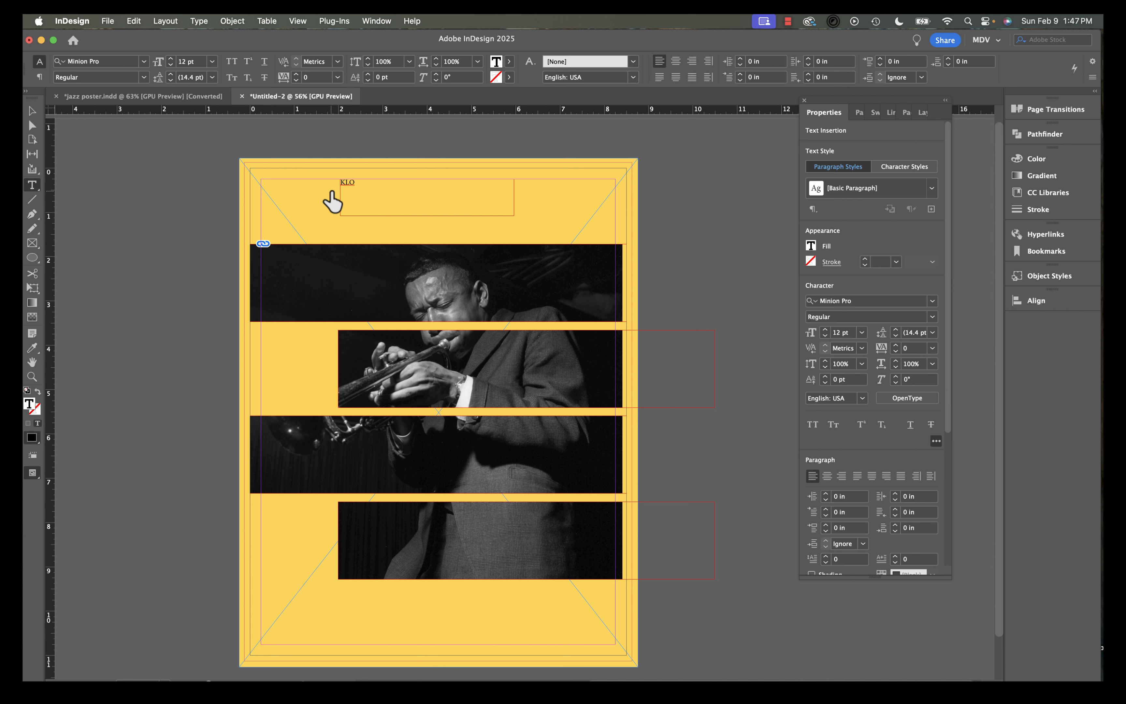
{"action": "type", "text": "KLON PRESENTS"}
Select all of the KLON PRESENTS text and change its font to Helvetica Neue (TT), filtering fonts by sans serif and condensed.
{"action": "key", "text": "super+a"}
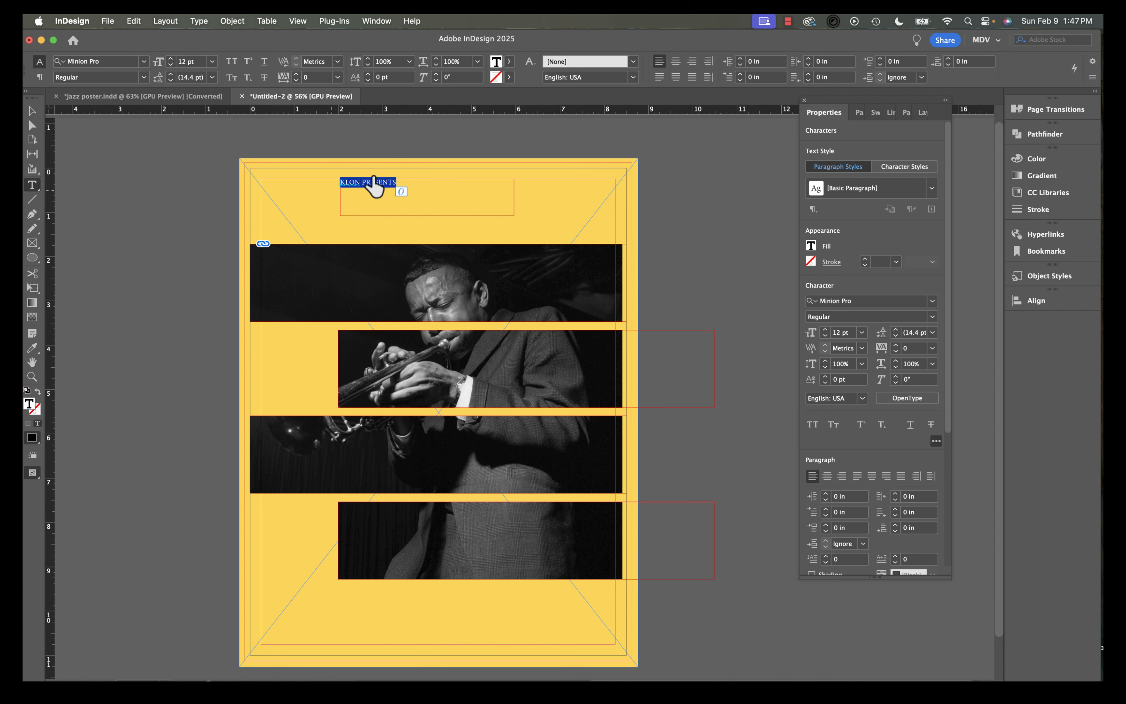
{"action": "left_click", "coordinate": [933, 302]}
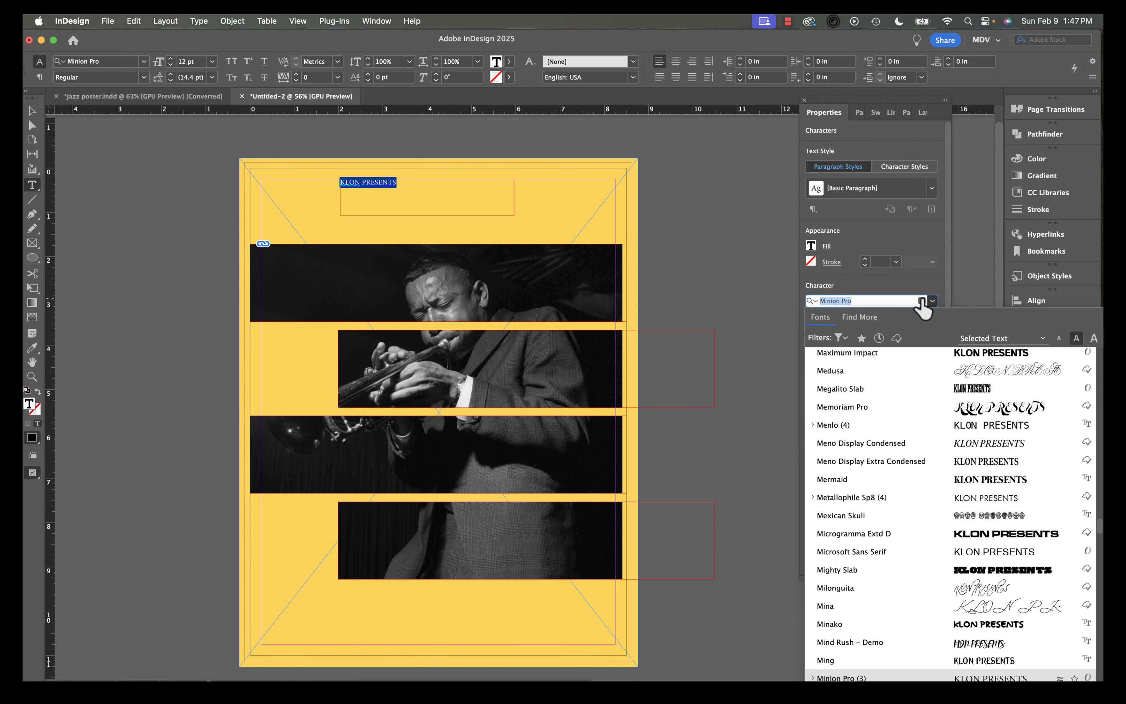
{"action": "left_click", "coordinate": [933, 301]}
{"action": "left_click", "coordinate": [933, 301]}
{"action": "left_click", "coordinate": [840, 337]}
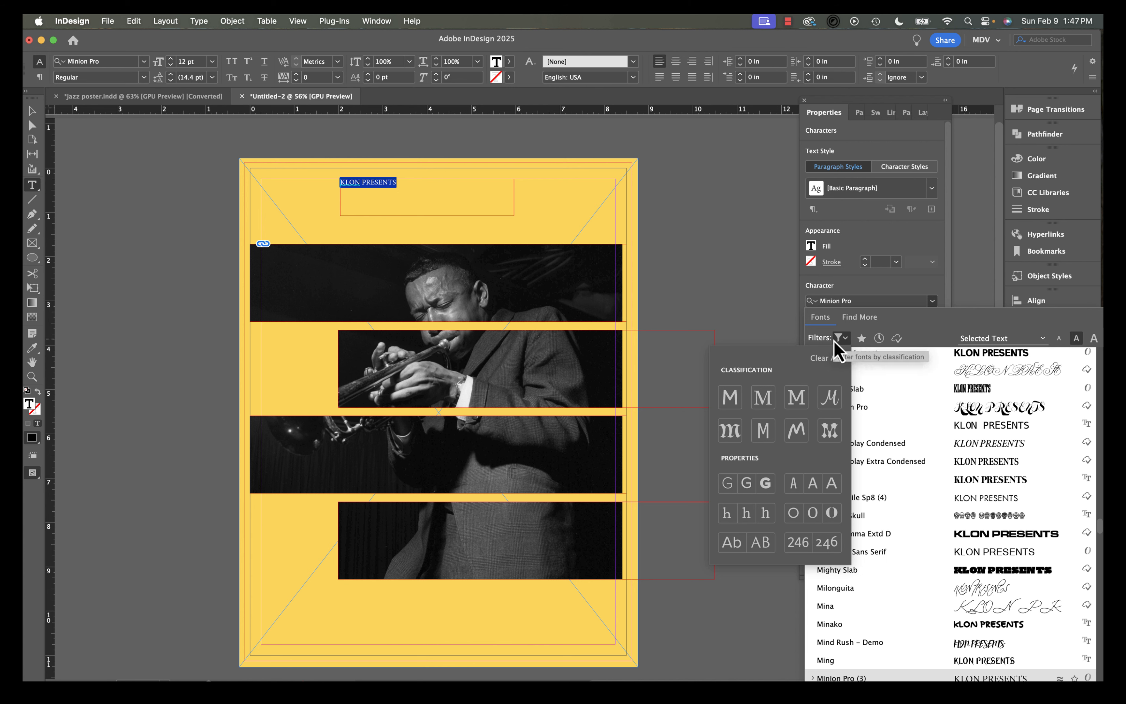
{"action": "left_click", "coordinate": [730, 401]}
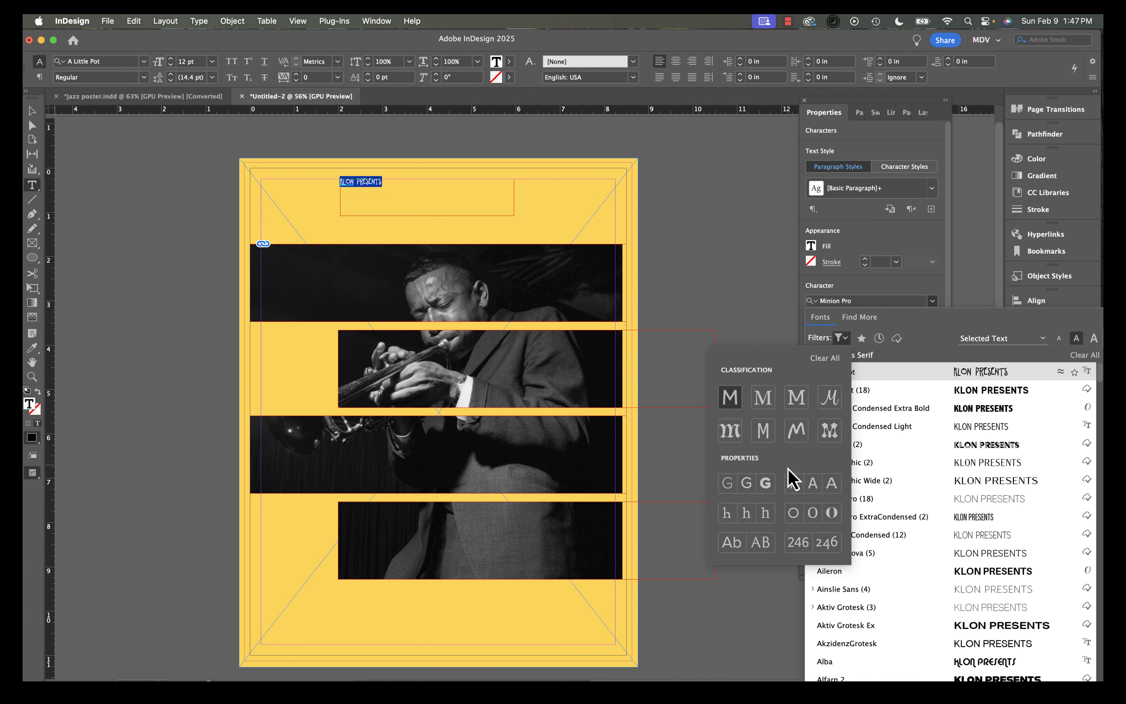
{"action": "left_click", "coordinate": [795, 485]}
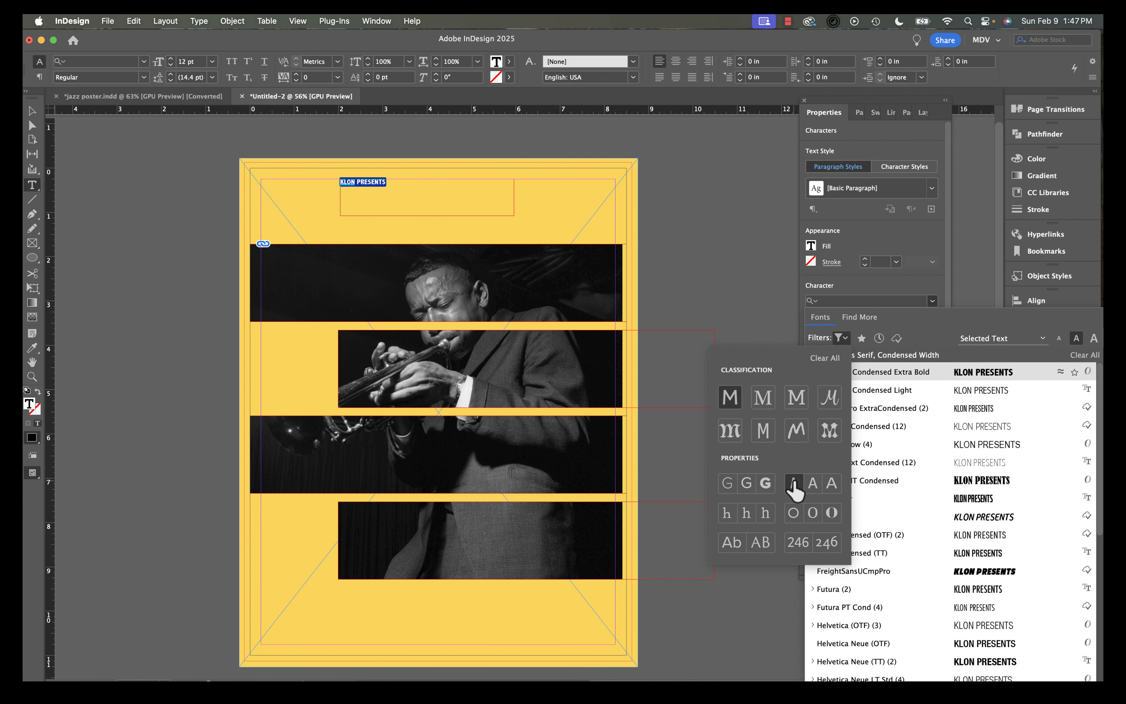
{"action": "left_click", "coordinate": [932, 319]}
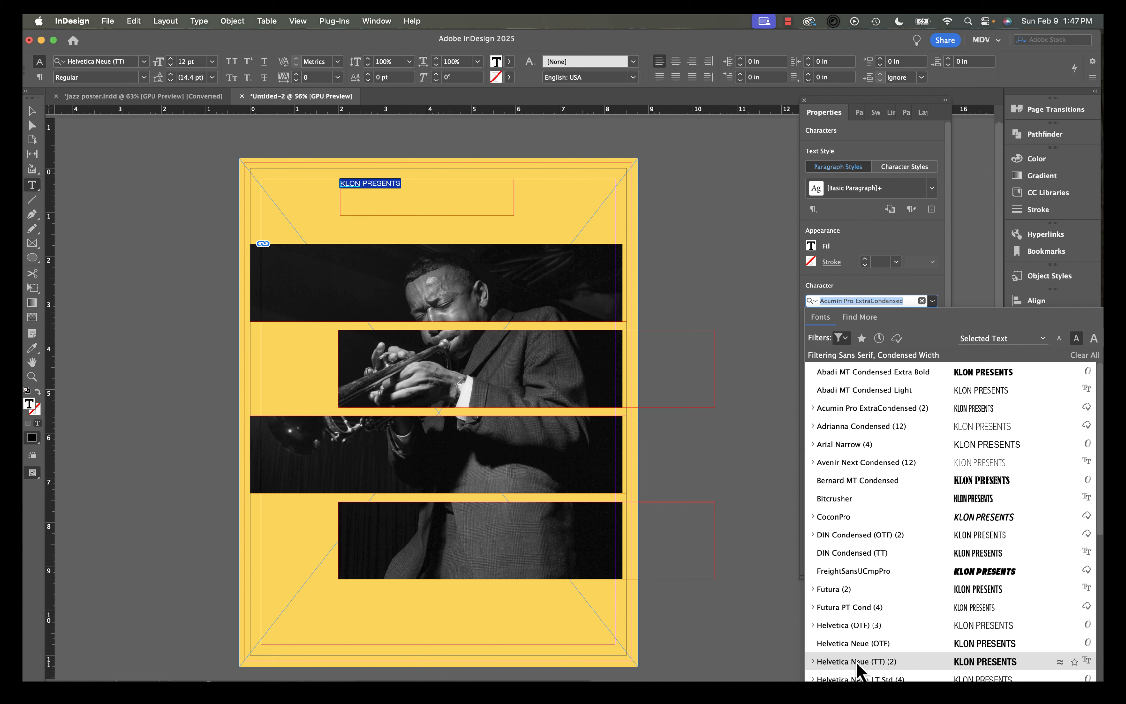
{"action": "left_click", "coordinate": [858, 661]}
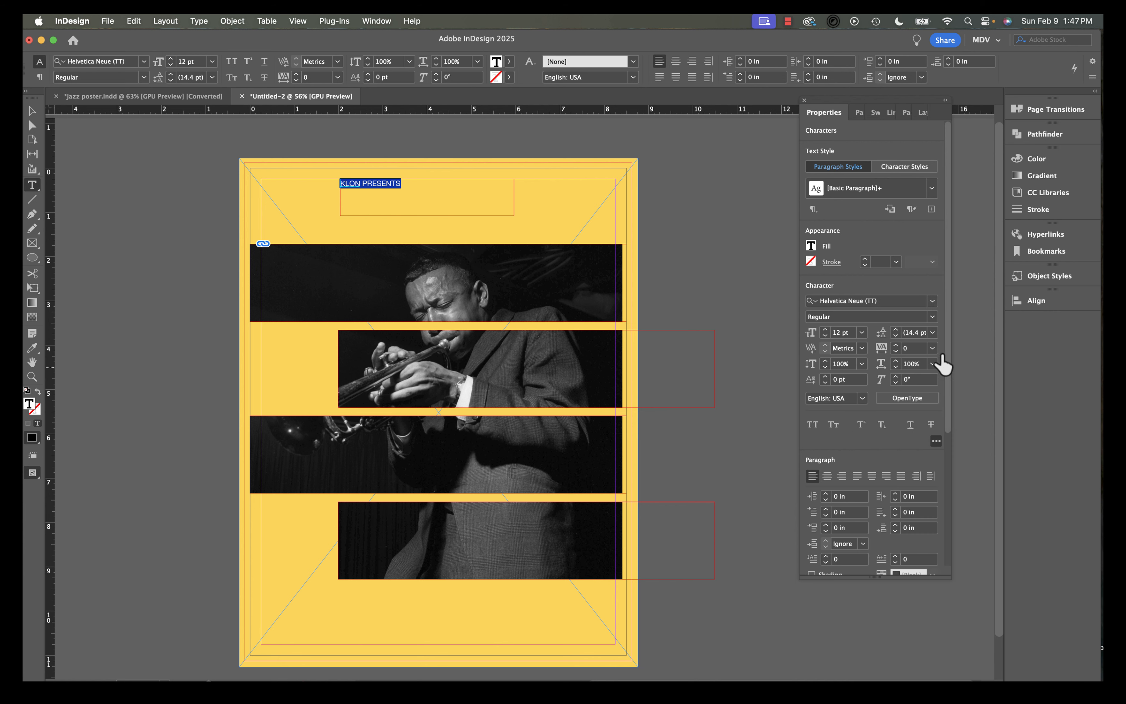
Set the heading to Condensed Bold at 28 pt and center-align its text.
{"action": "left_click", "coordinate": [932, 317]}
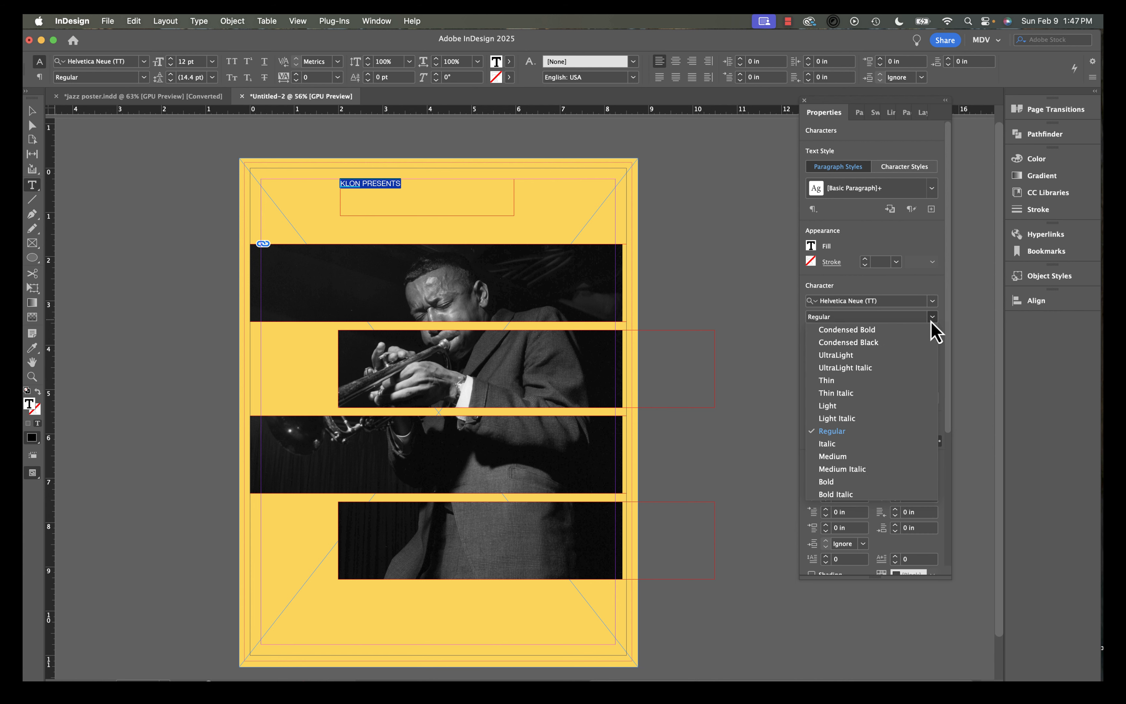
{"action": "left_click", "coordinate": [891, 331]}
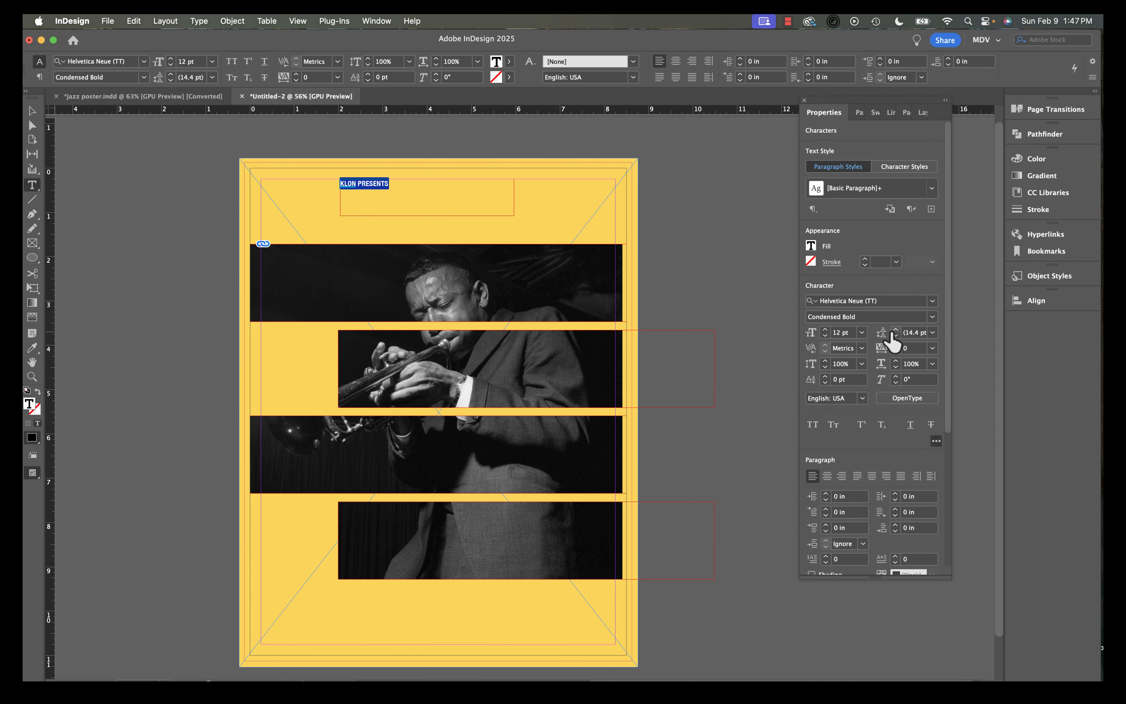
{"action": "left_click", "coordinate": [825, 330]}
{"action": "left_click", "coordinate": [825, 330]}
{"action": "left_click", "coordinate": [826, 329]}
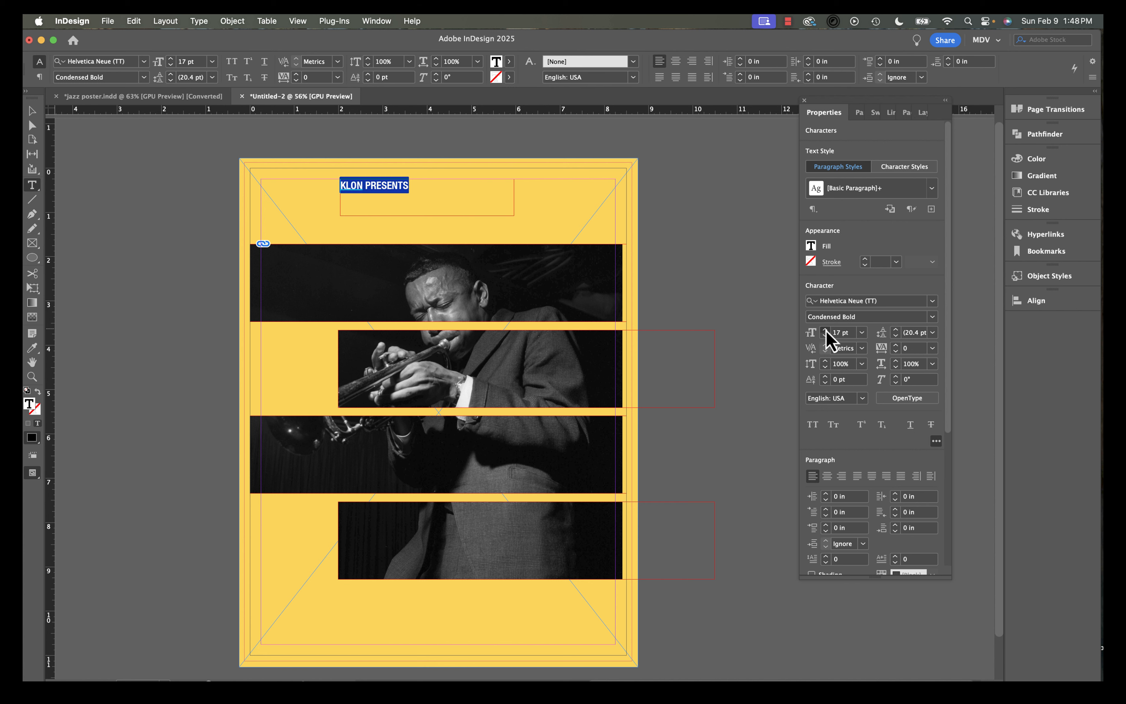
{"action": "left_click", "coordinate": [826, 329]}
{"action": "left_click", "coordinate": [825, 330]}
{"action": "left_click", "coordinate": [825, 329]}
{"action": "left_click", "coordinate": [826, 330]}
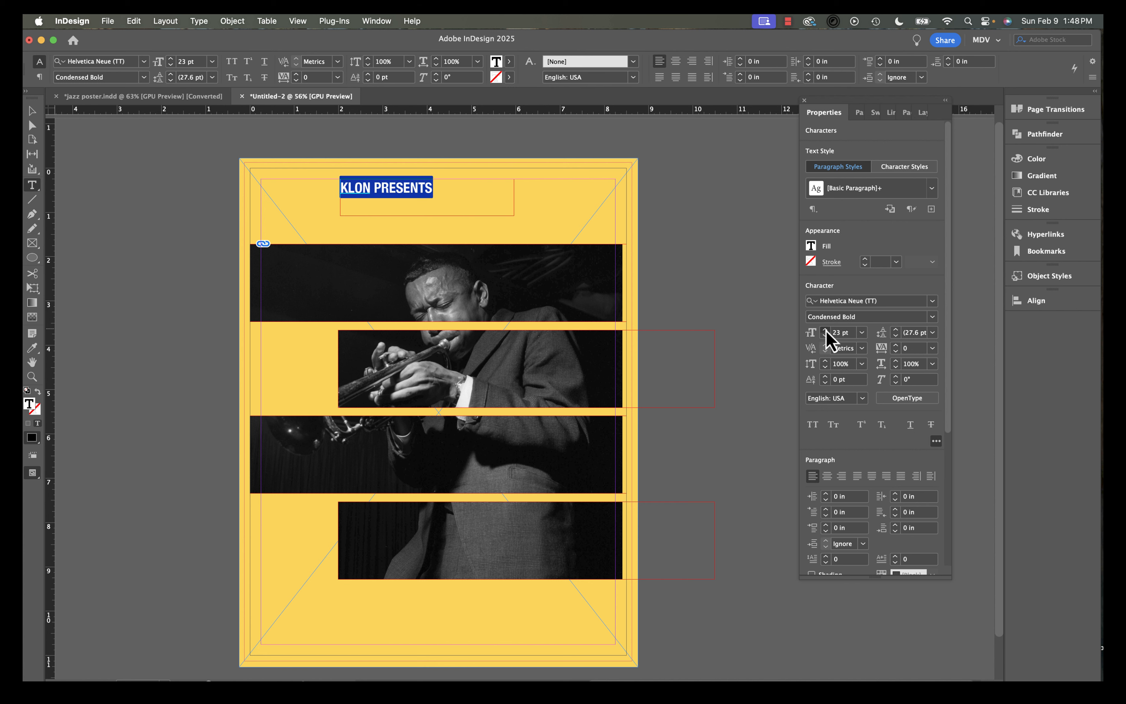
{"action": "left_click", "coordinate": [826, 330]}
{"action": "left_click", "coordinate": [825, 329]}
{"action": "left_click", "coordinate": [825, 330]}
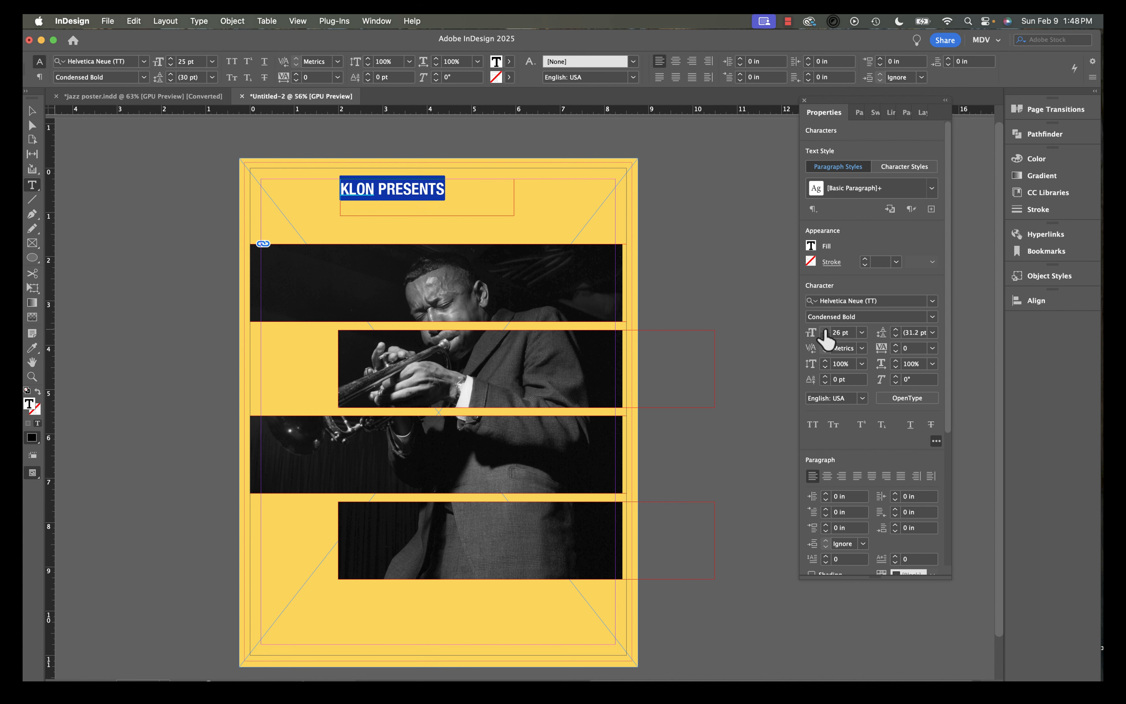
{"action": "left_click", "coordinate": [825, 330]}
{"action": "left_click", "coordinate": [825, 329]}
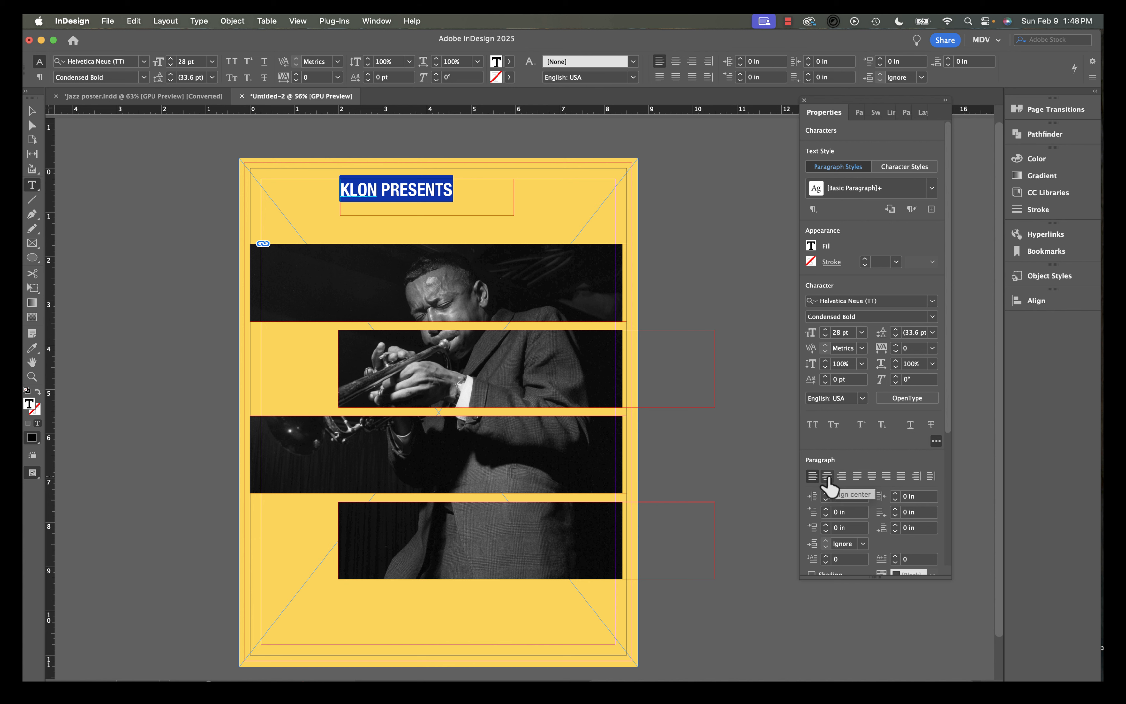
{"action": "left_click", "coordinate": [827, 476]}
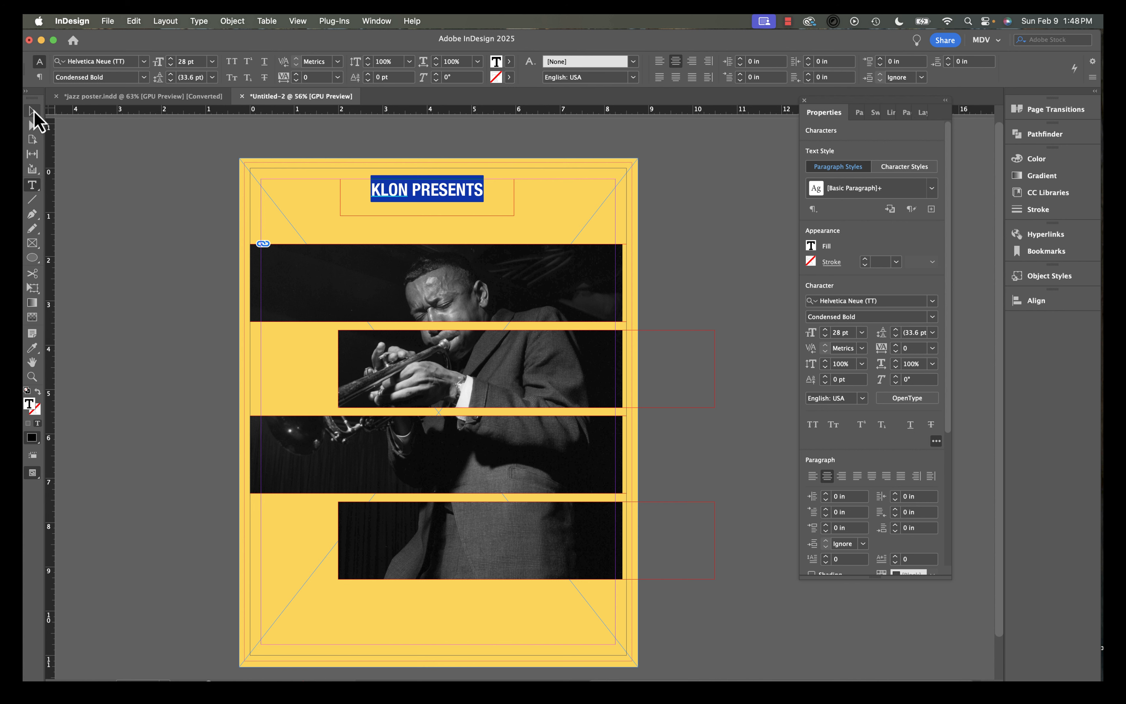
Center the heading's frame horizontally on the page and nudge it slightly upward.
{"action": "left_click", "coordinate": [33, 112]}
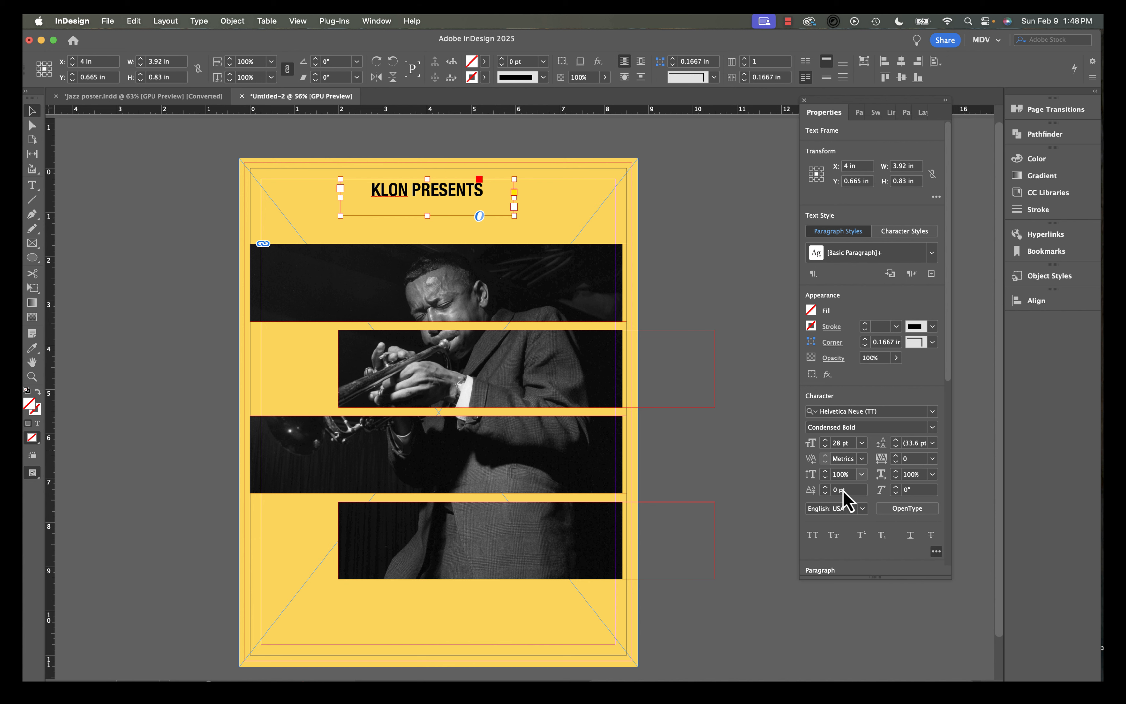
{"action": "scroll", "coordinate": [877, 512], "scroll_direction": "down", "scroll_amount": 5}
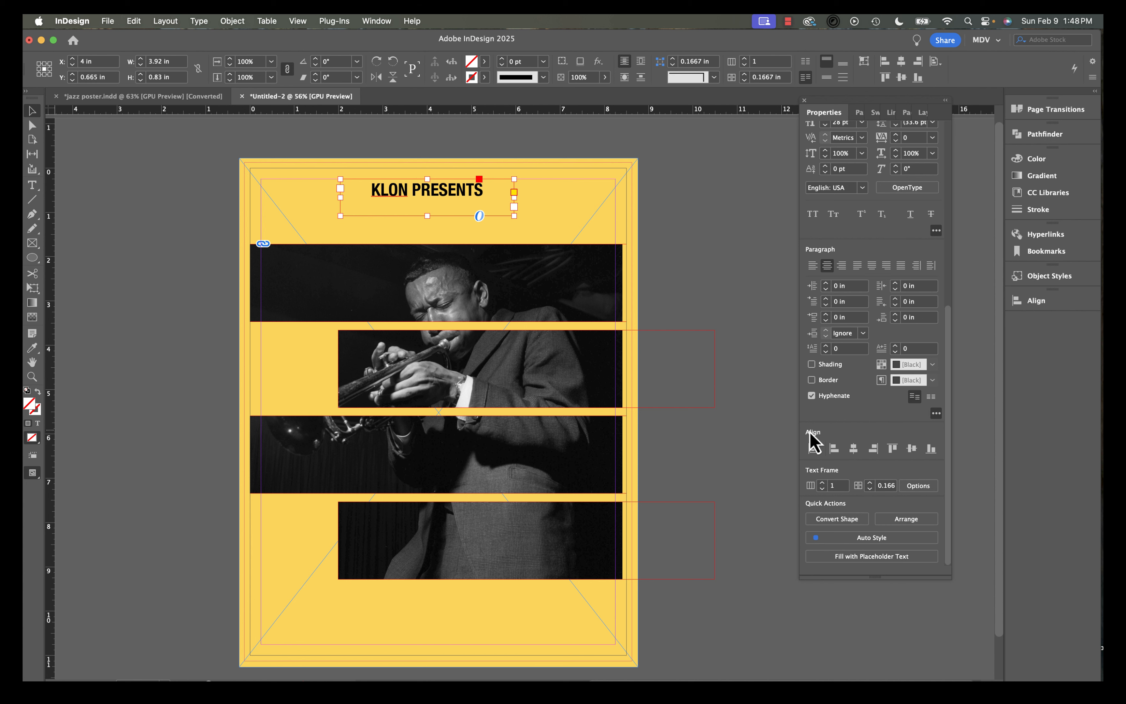
{"action": "left_click", "coordinate": [853, 449]}
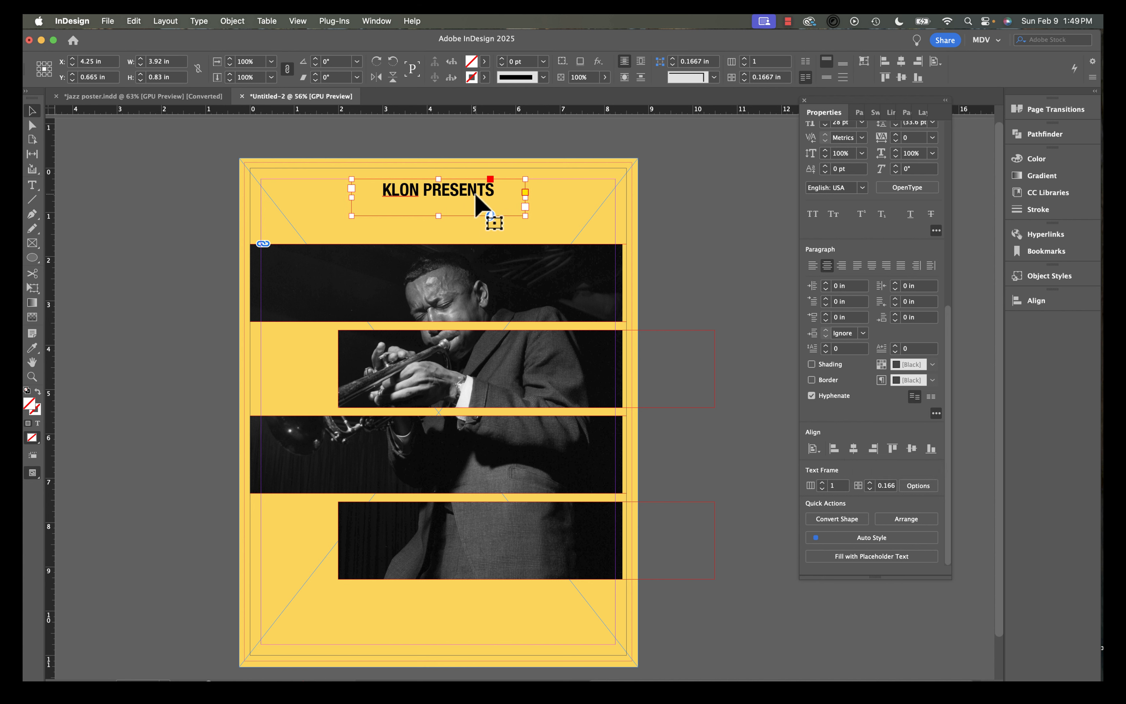
{"action": "key", "text": "Up"}
{"action": "key", "text": "Up"}
{"action": "key", "text": "Up"}
{"action": "key", "text": "Up"}
{"action": "key", "text": "Up"}
{"action": "key", "text": "Up"}
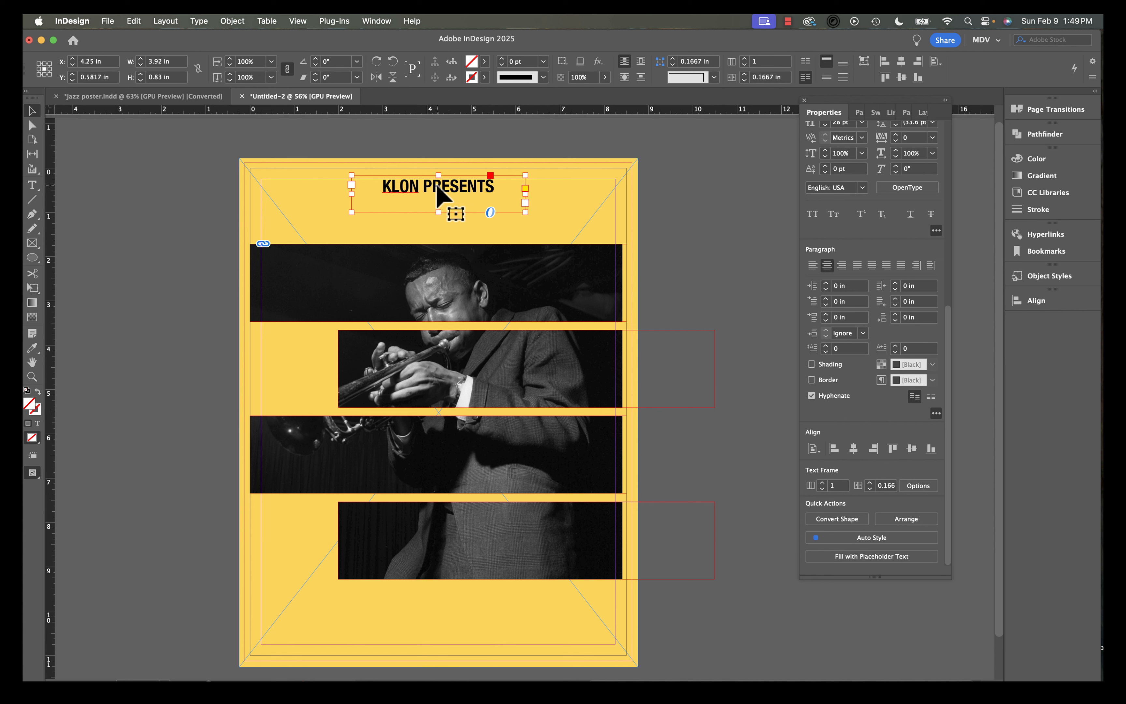
Duplicate the heading frame to the left edge beside the second photo strip and enlarge it downward.
{"action": "left_click_drag", "start_coordinate": [436, 185], "coordinate": [300, 342]}
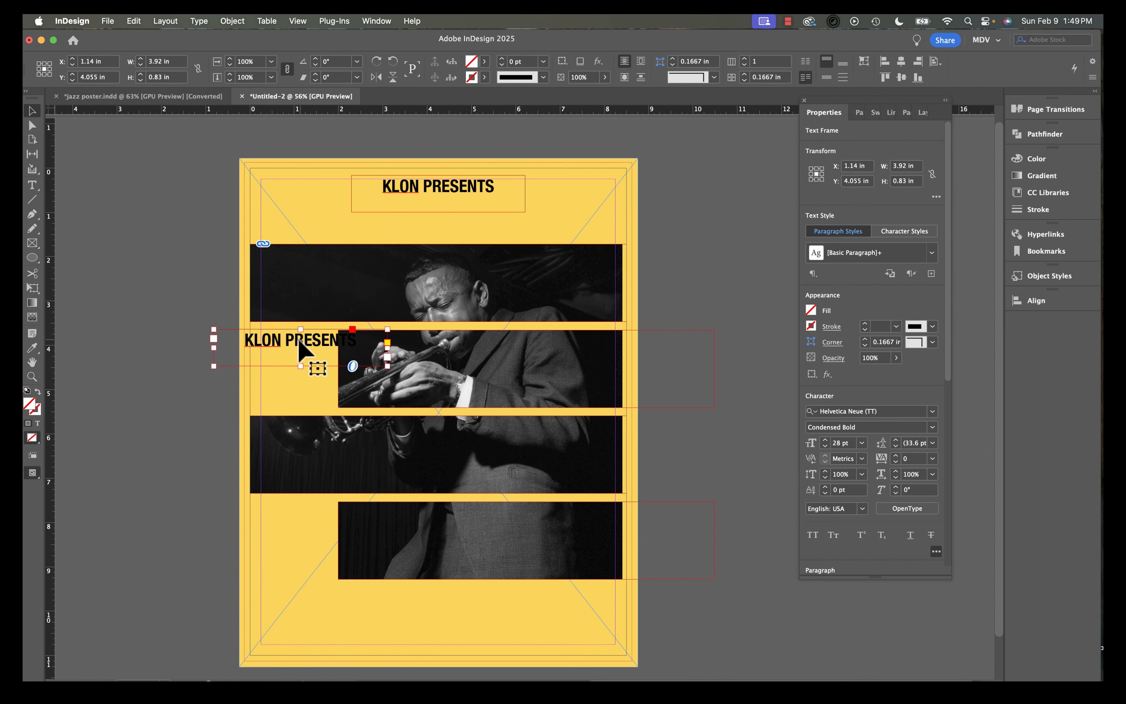
{"action": "left_click_drag", "start_coordinate": [214, 366], "coordinate": [211, 423]}
Replace the duplicate's text with JULY and 30 on two lines.
{"action": "double_click", "coordinate": [279, 339]}
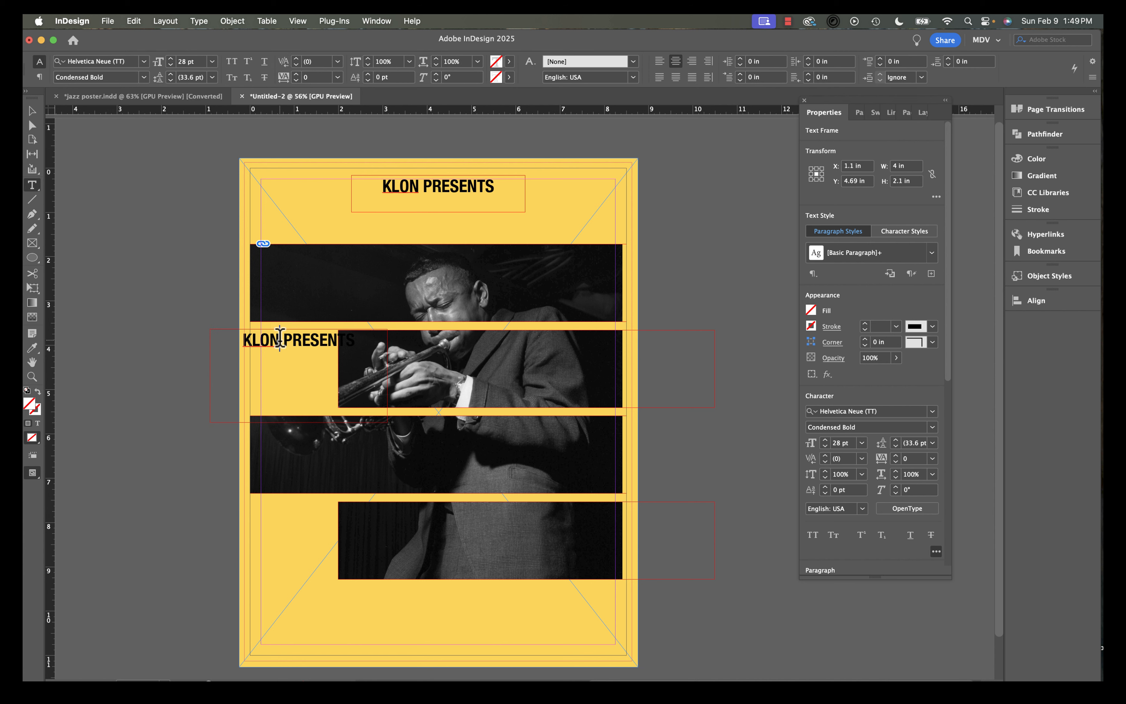
{"action": "key", "text": "super+a"}
{"action": "type", "text": "JUL"}
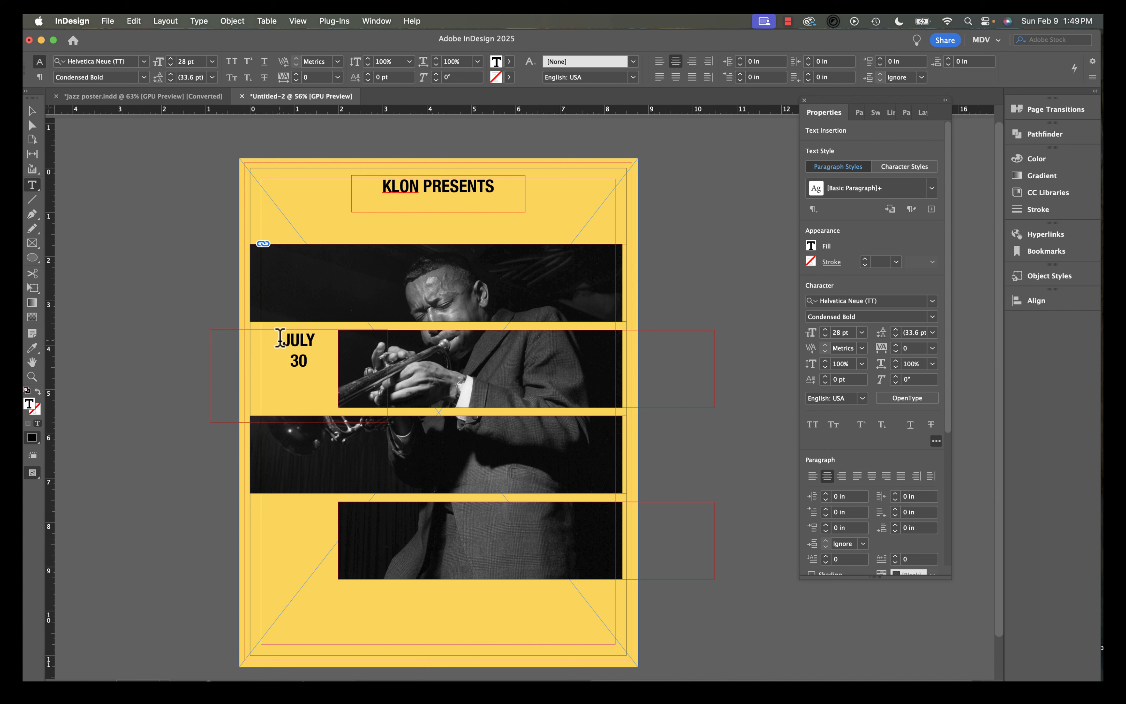
Select the JULY 30 text and increase its size to 66 pt.
{"action": "left_click_drag", "start_coordinate": [312, 362], "coordinate": [281, 331]}
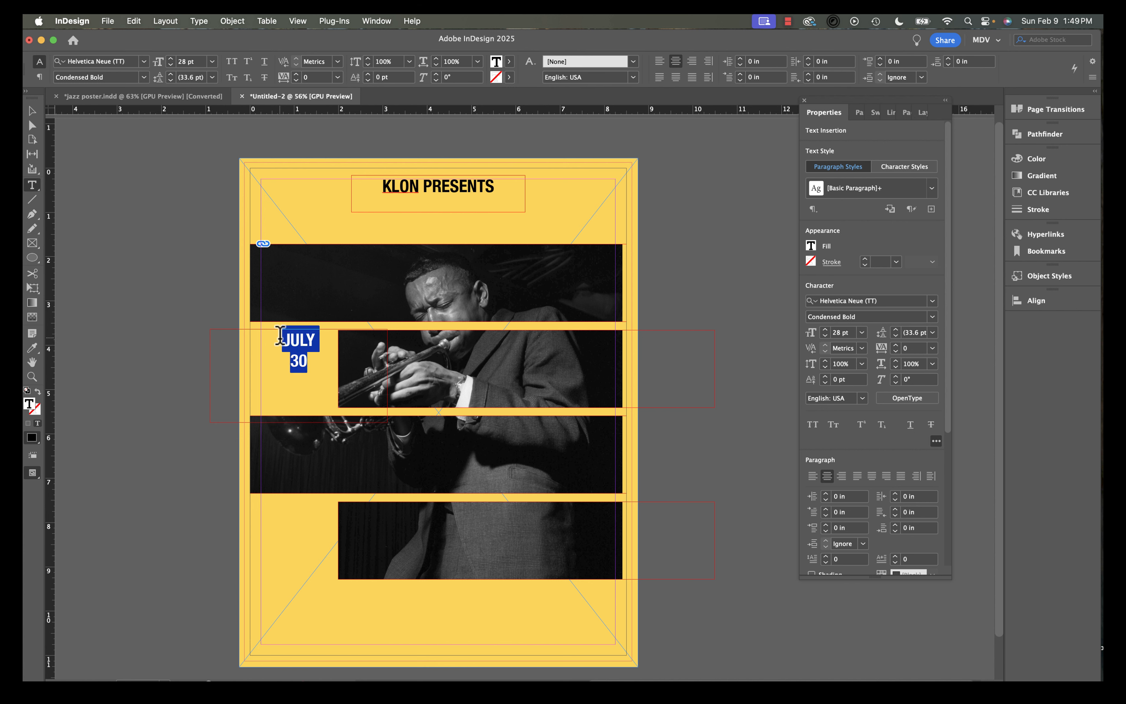
{"action": "left_click", "coordinate": [826, 330]}
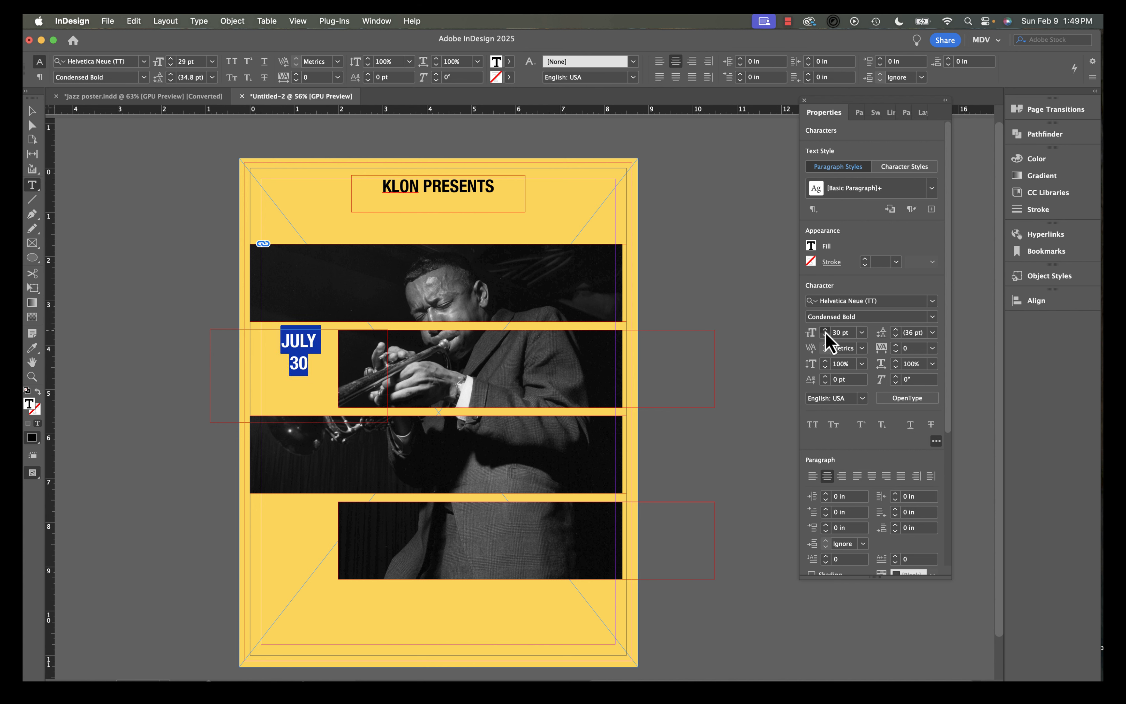
{"action": "left_click", "coordinate": [825, 329]}
{"action": "left_click", "coordinate": [825, 330]}
{"action": "left_click", "coordinate": [826, 329]}
{"action": "left_click", "coordinate": [825, 330]}
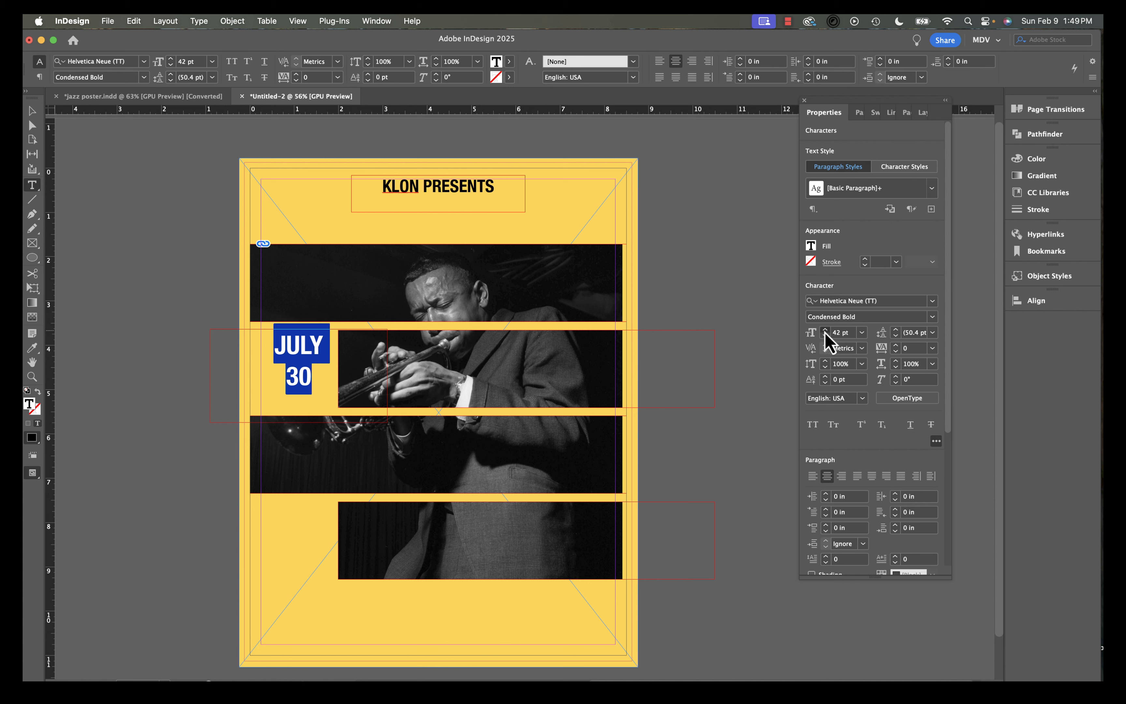
{"action": "left_click", "coordinate": [826, 329]}
{"action": "left_click", "coordinate": [825, 330]}
{"action": "left_click", "coordinate": [825, 329]}
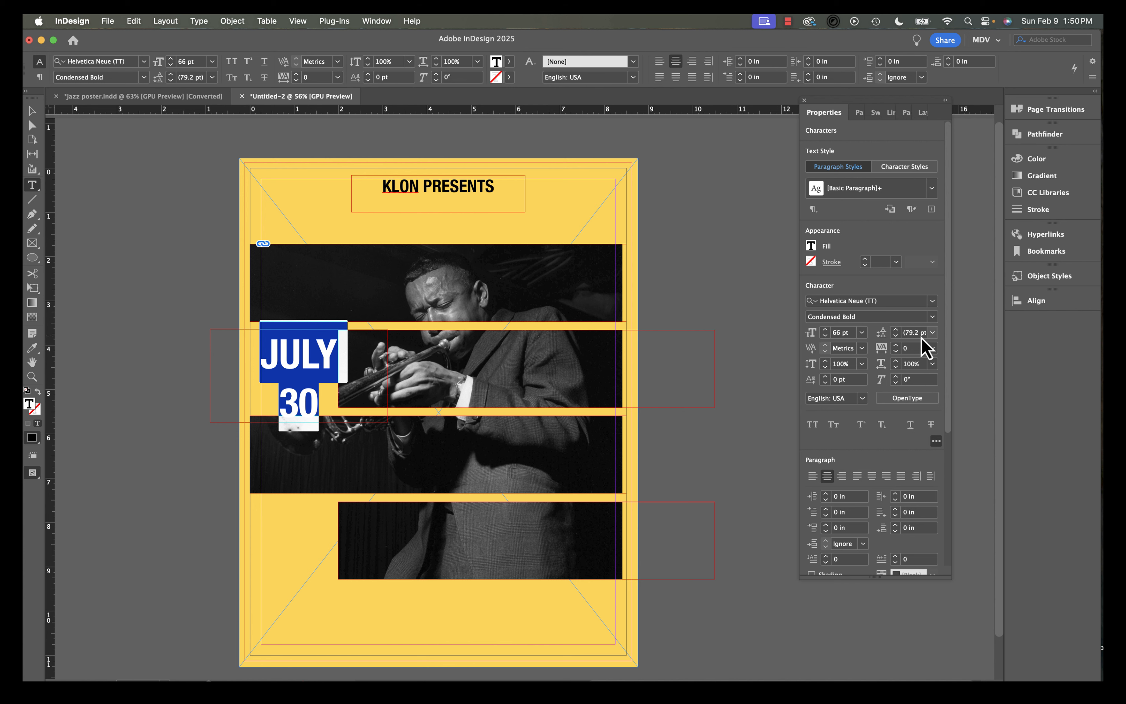
Tighten the JULY 30 leading to 49 pt and bump its size to 67 pt.
{"action": "left_click", "coordinate": [895, 335]}
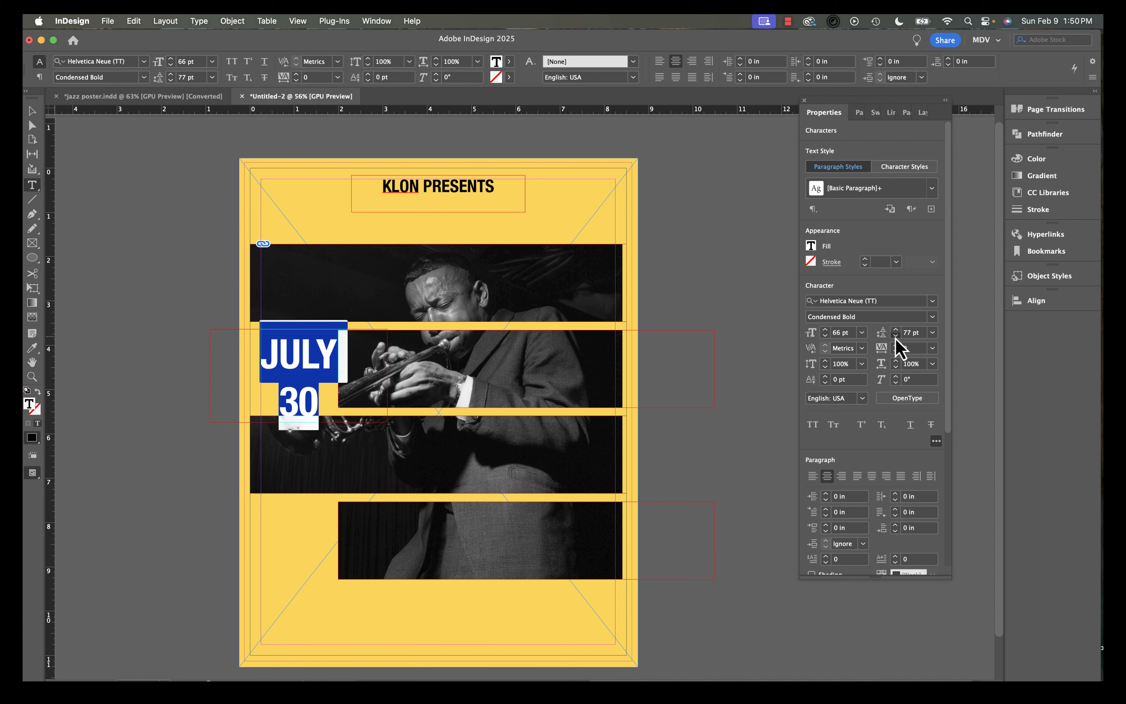
{"action": "left_click", "coordinate": [895, 336]}
{"action": "left_click", "coordinate": [895, 335]}
{"action": "left_click", "coordinate": [895, 335]}
{"action": "left_click", "coordinate": [895, 335]}
{"action": "left_click", "coordinate": [895, 336]}
{"action": "left_click", "coordinate": [896, 336]}
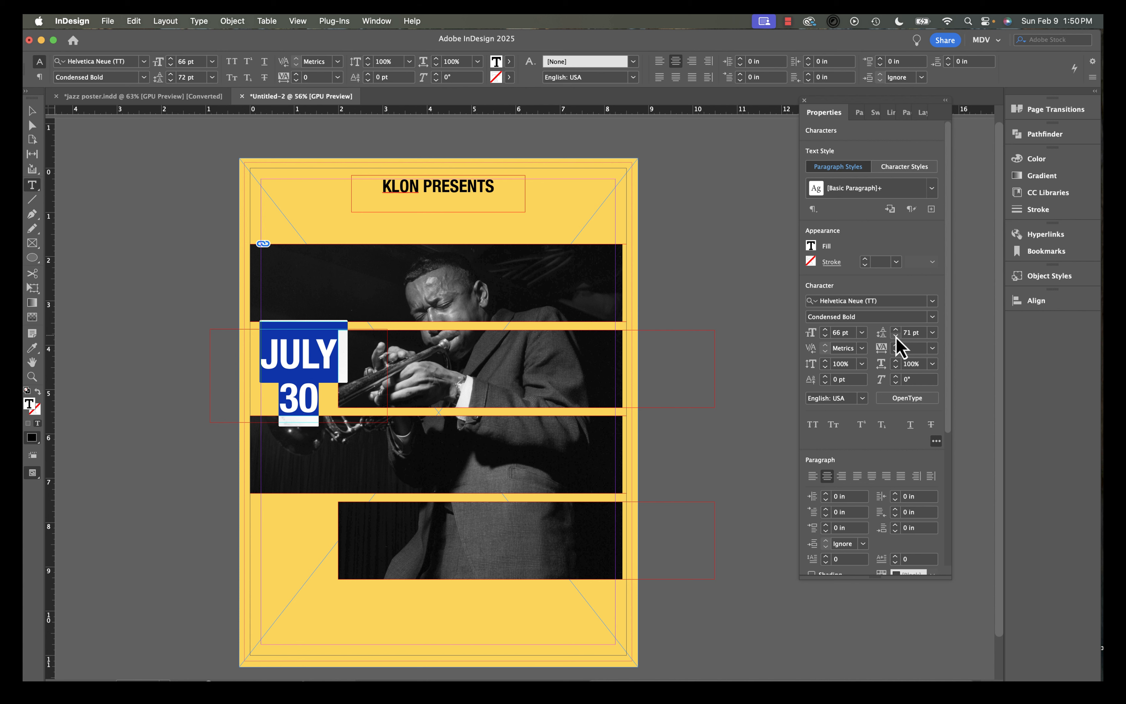
{"action": "left_click", "coordinate": [895, 335]}
{"action": "left_click", "coordinate": [895, 336]}
{"action": "left_click", "coordinate": [895, 336]}
{"action": "left_click", "coordinate": [896, 335]}
{"action": "left_click", "coordinate": [896, 335]}
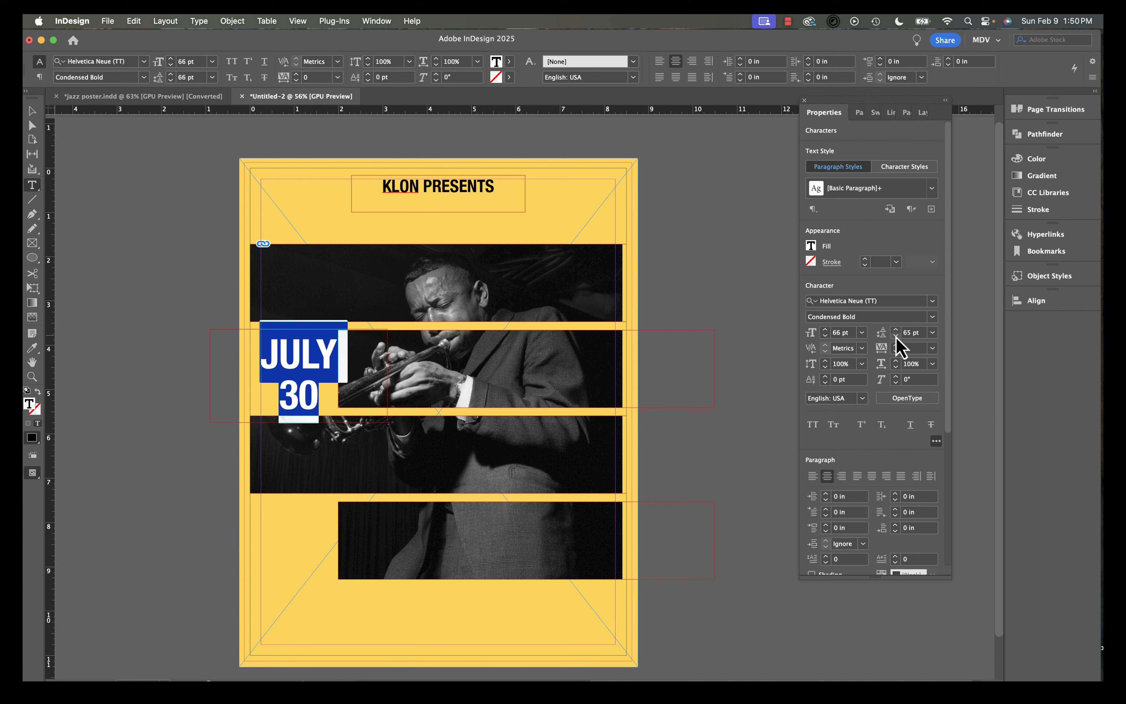
{"action": "left_click", "coordinate": [895, 335]}
{"action": "left_click", "coordinate": [896, 335]}
{"action": "left_click", "coordinate": [895, 335]}
{"action": "left_click", "coordinate": [896, 335]}
{"action": "left_click", "coordinate": [895, 335]}
{"action": "left_click", "coordinate": [896, 335]}
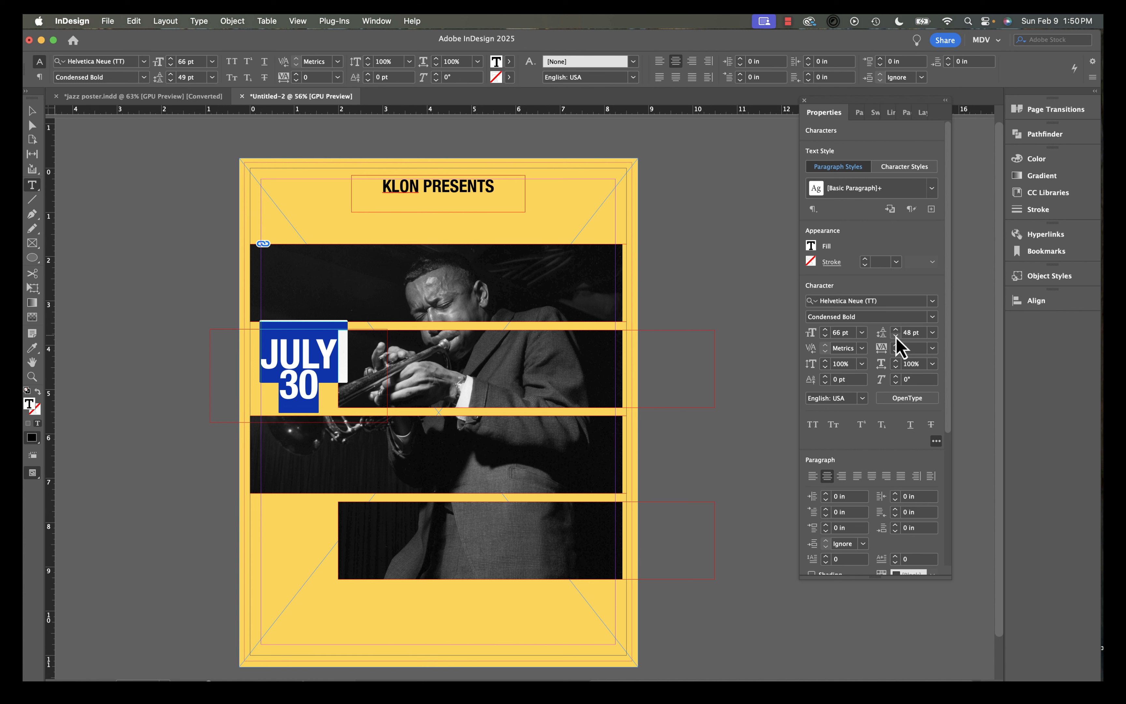
{"action": "left_click", "coordinate": [895, 330]}
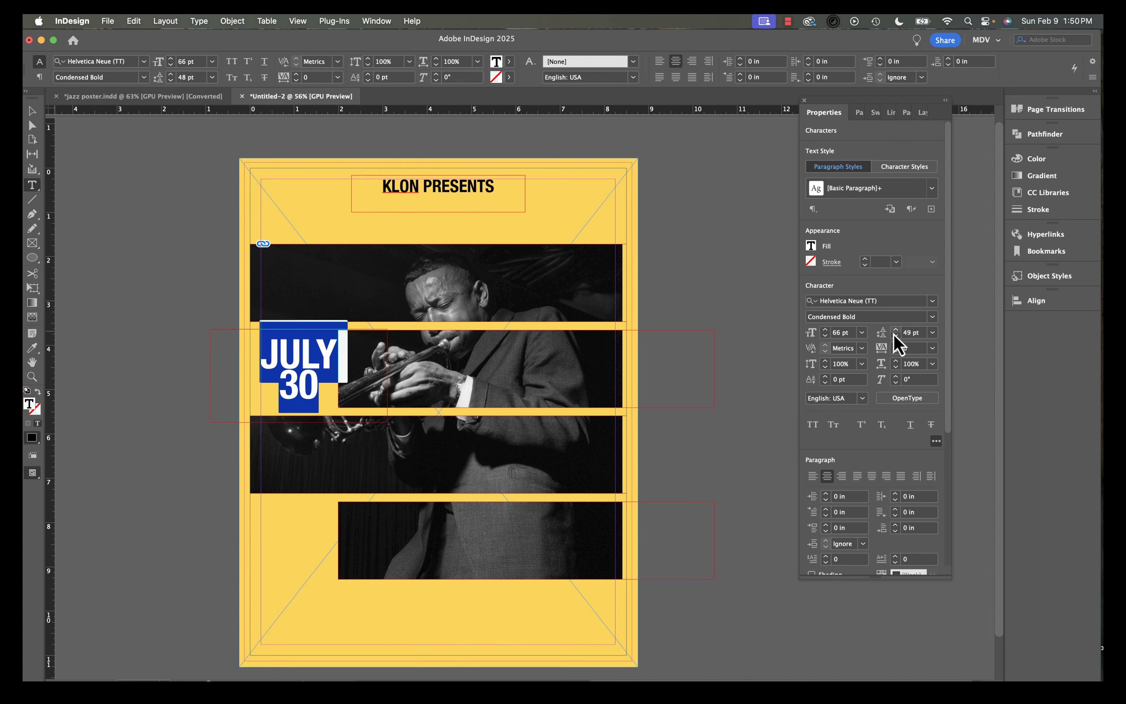
{"action": "left_click", "coordinate": [825, 329]}
{"action": "left_click", "coordinate": [290, 389]}
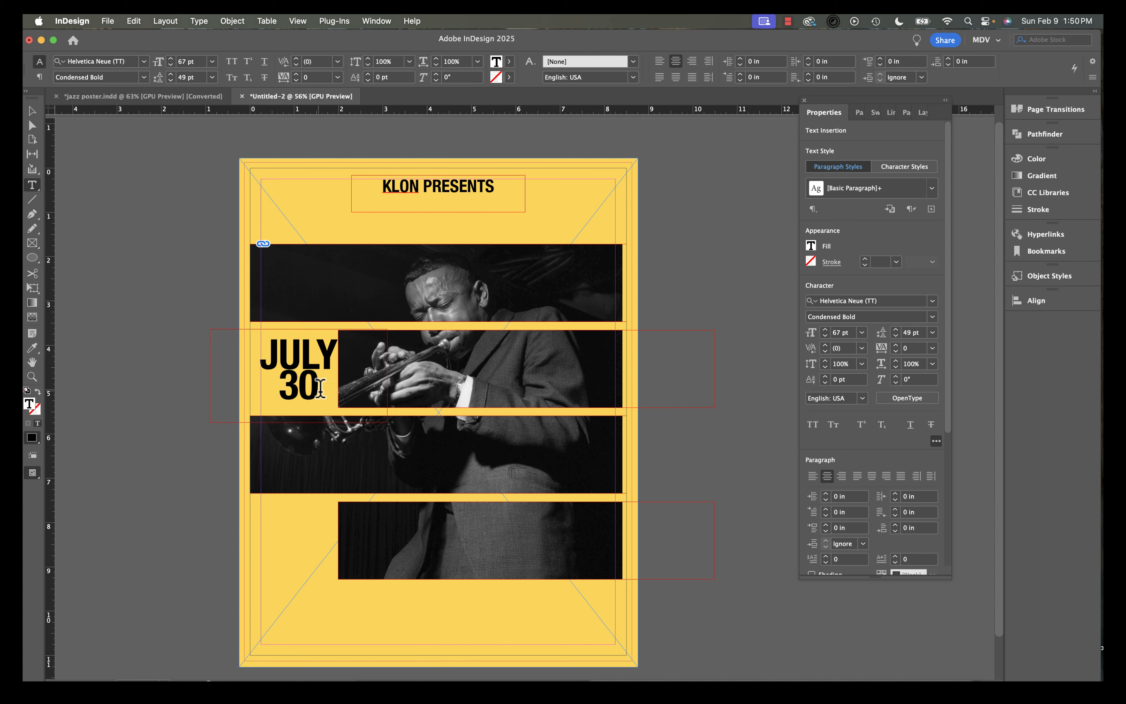
Select the JULY 30 text and increase its font size to 135 pt.
{"action": "left_click_drag", "start_coordinate": [321, 390], "coordinate": [280, 390]}
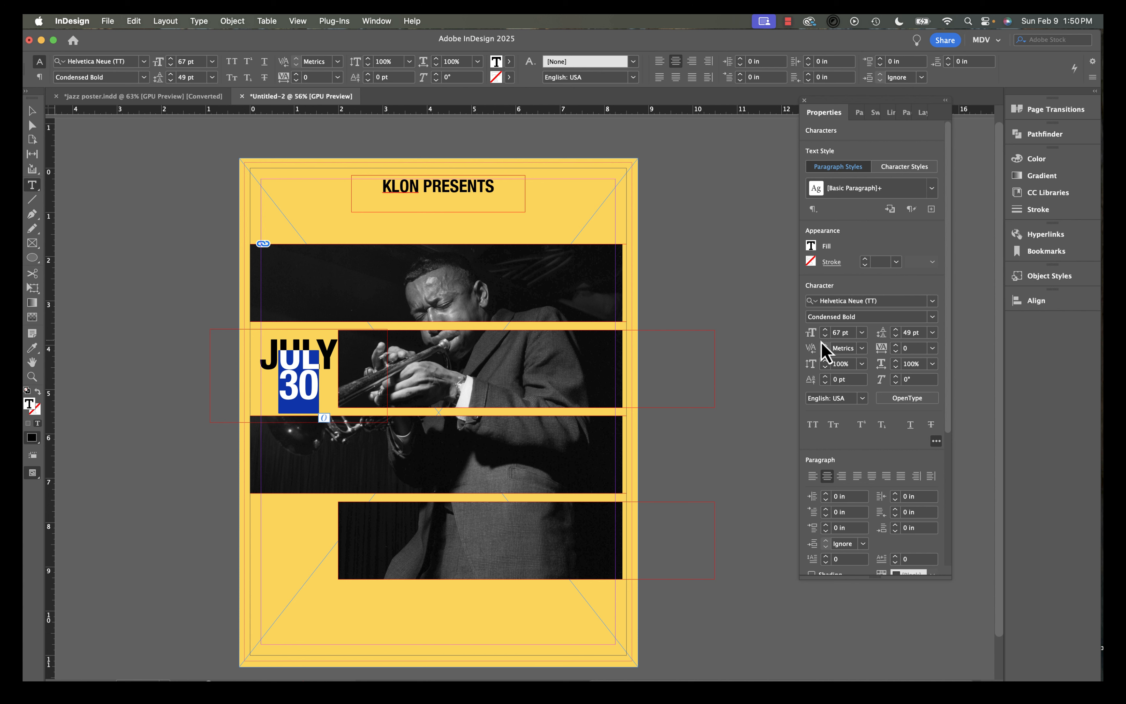
{"action": "left_click", "coordinate": [826, 329]}
{"action": "left_click", "coordinate": [825, 329]}
{"action": "left_click", "coordinate": [826, 330]}
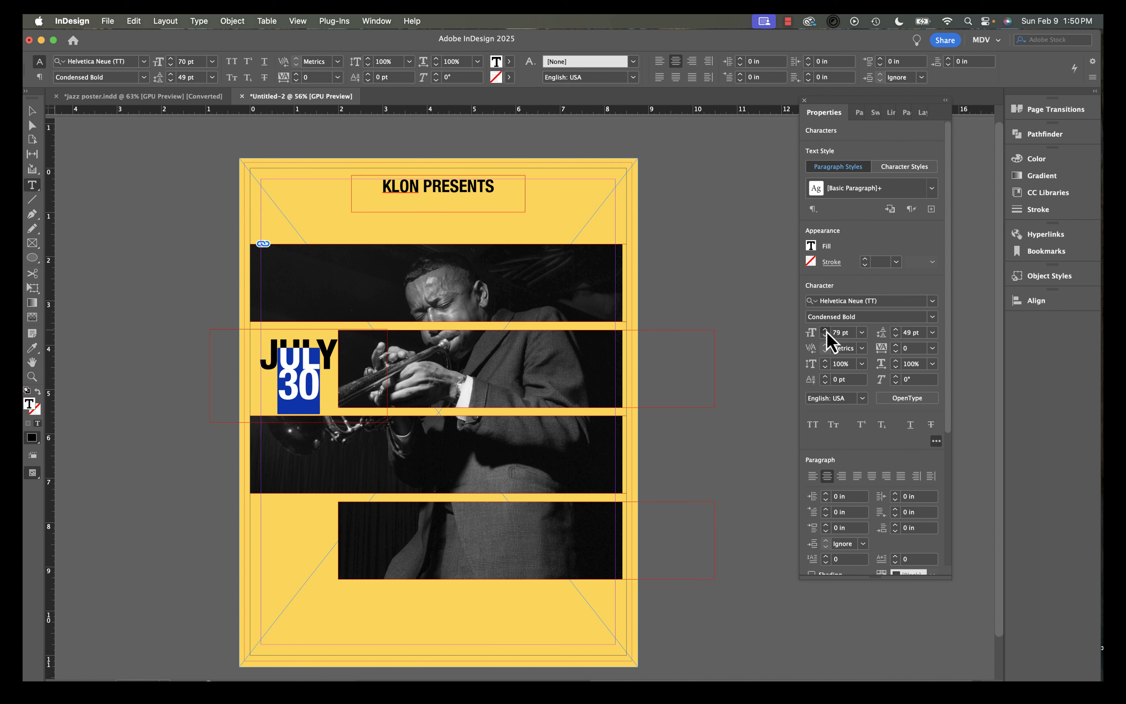
{"action": "left_click", "coordinate": [825, 330]}
{"action": "left_click", "coordinate": [826, 329]}
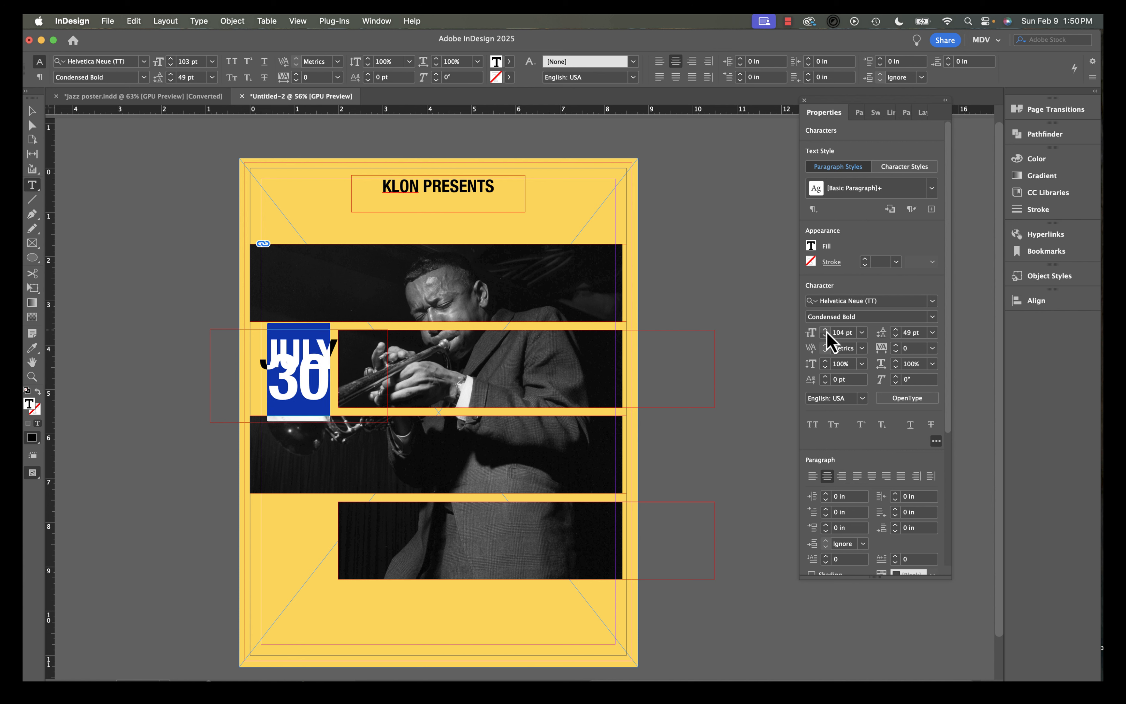
{"action": "left_click", "coordinate": [826, 330]}
{"action": "left_click", "coordinate": [825, 329]}
{"action": "left_click", "coordinate": [825, 330]}
{"action": "left_click", "coordinate": [825, 330]}
{"action": "left_click", "coordinate": [825, 330]}
{"action": "left_click", "coordinate": [826, 329]}
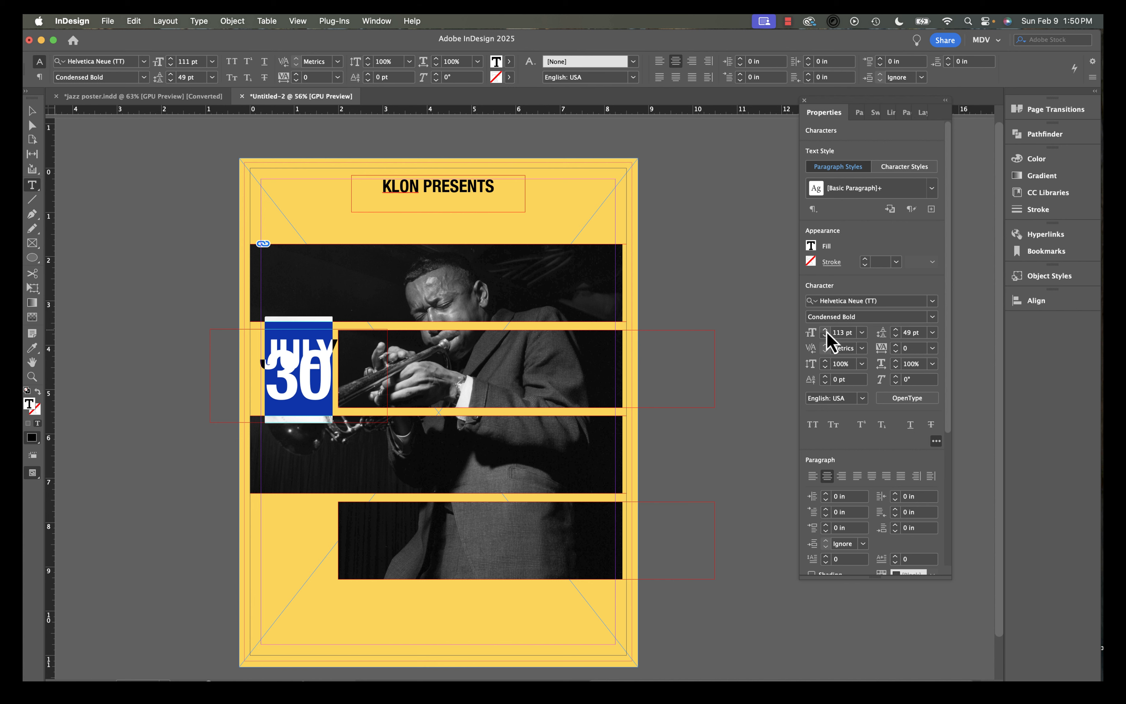
{"action": "left_click", "coordinate": [826, 329]}
{"action": "left_click", "coordinate": [825, 329]}
{"action": "left_click", "coordinate": [826, 330]}
{"action": "left_click", "coordinate": [825, 329]}
{"action": "left_click", "coordinate": [825, 329]}
{"action": "left_click", "coordinate": [825, 330]}
{"action": "left_click", "coordinate": [825, 329]}
{"action": "left_click", "coordinate": [825, 330]}
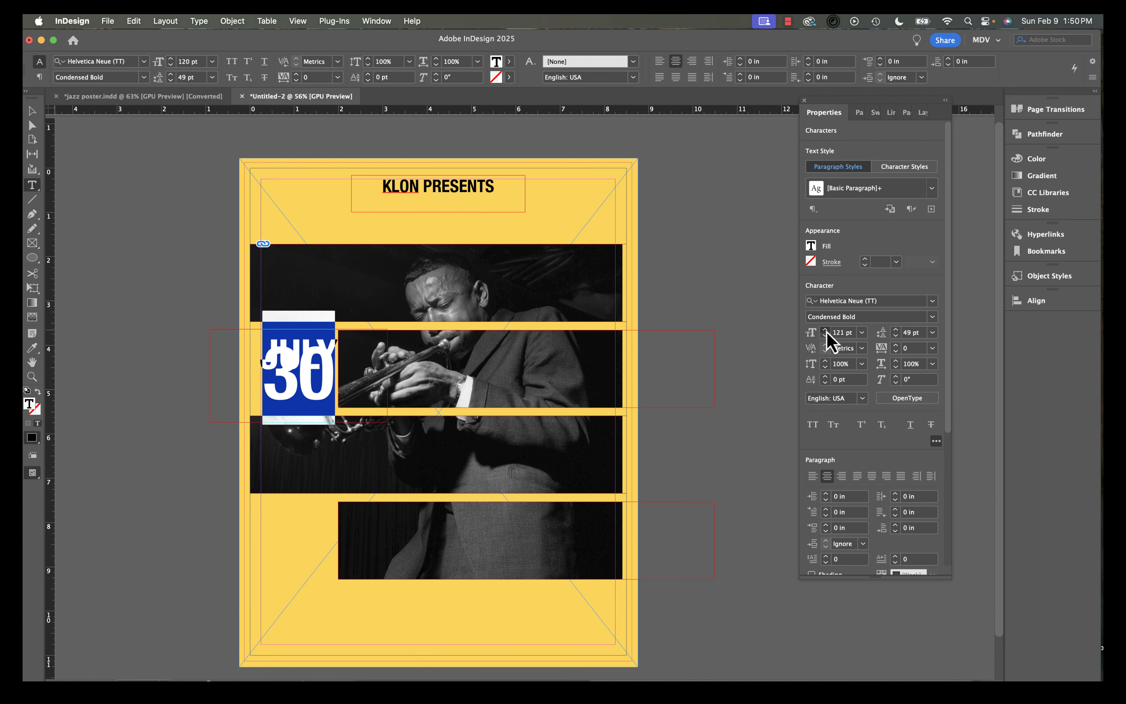
{"action": "left_click", "coordinate": [825, 329]}
{"action": "left_click", "coordinate": [825, 329]}
{"action": "left_click", "coordinate": [825, 330]}
{"action": "left_click", "coordinate": [825, 330]}
{"action": "left_click", "coordinate": [825, 329]}
{"action": "left_click", "coordinate": [826, 329]}
{"action": "left_click", "coordinate": [825, 330]}
{"action": "left_click", "coordinate": [826, 329]}
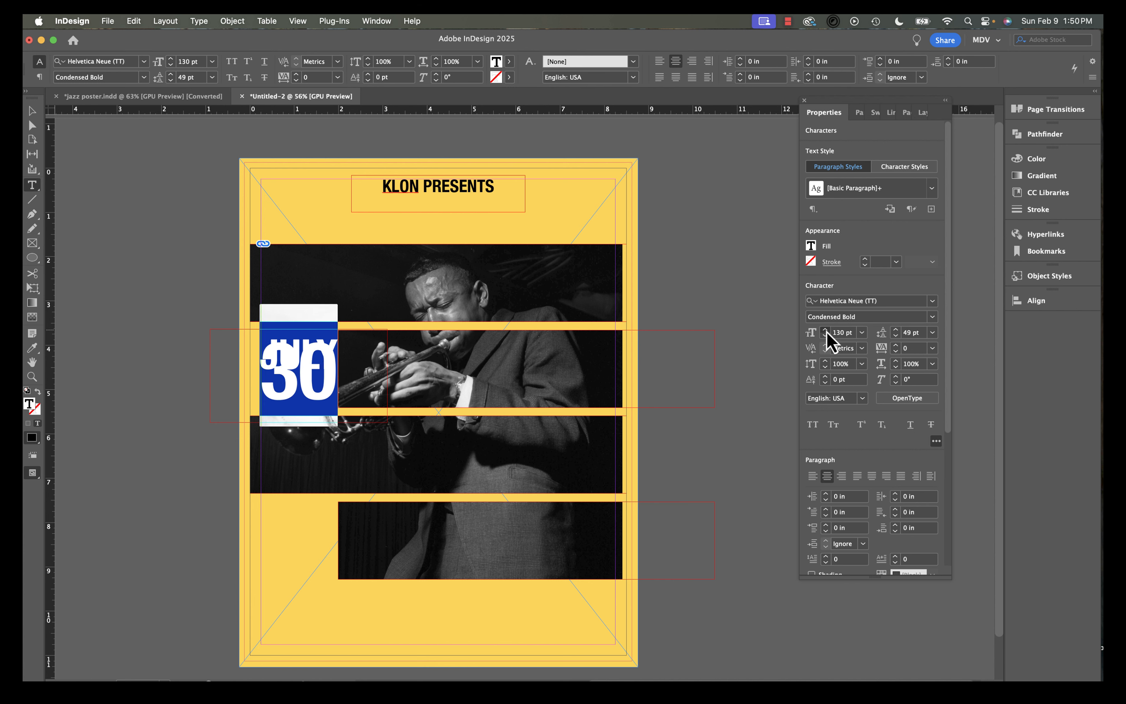
{"action": "left_click", "coordinate": [826, 330]}
{"action": "left_click", "coordinate": [826, 330]}
{"action": "left_click", "coordinate": [826, 329]}
{"action": "left_click", "coordinate": [825, 330]}
{"action": "left_click", "coordinate": [825, 330]}
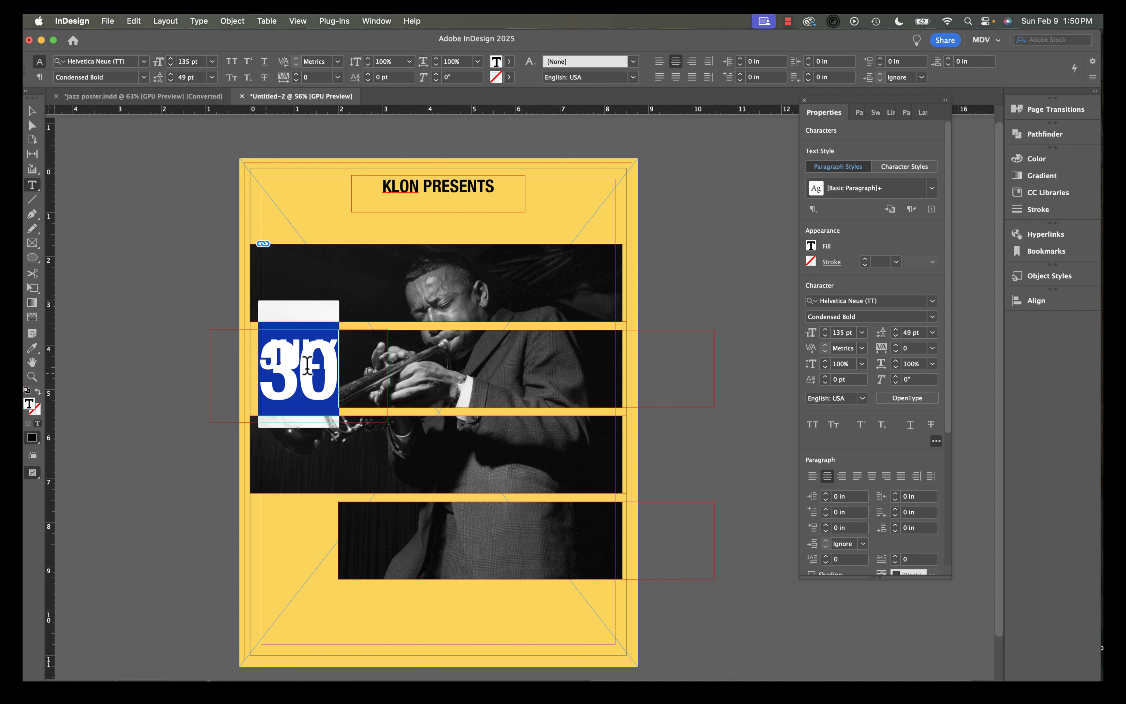
Raise the JULY 30 leading to 90 pt and extend its frame downward so both lines fit.
{"action": "left_click", "coordinate": [897, 329]}
{"action": "left_click", "coordinate": [897, 330]}
{"action": "left_click", "coordinate": [897, 330]}
{"action": "left_click", "coordinate": [897, 330]}
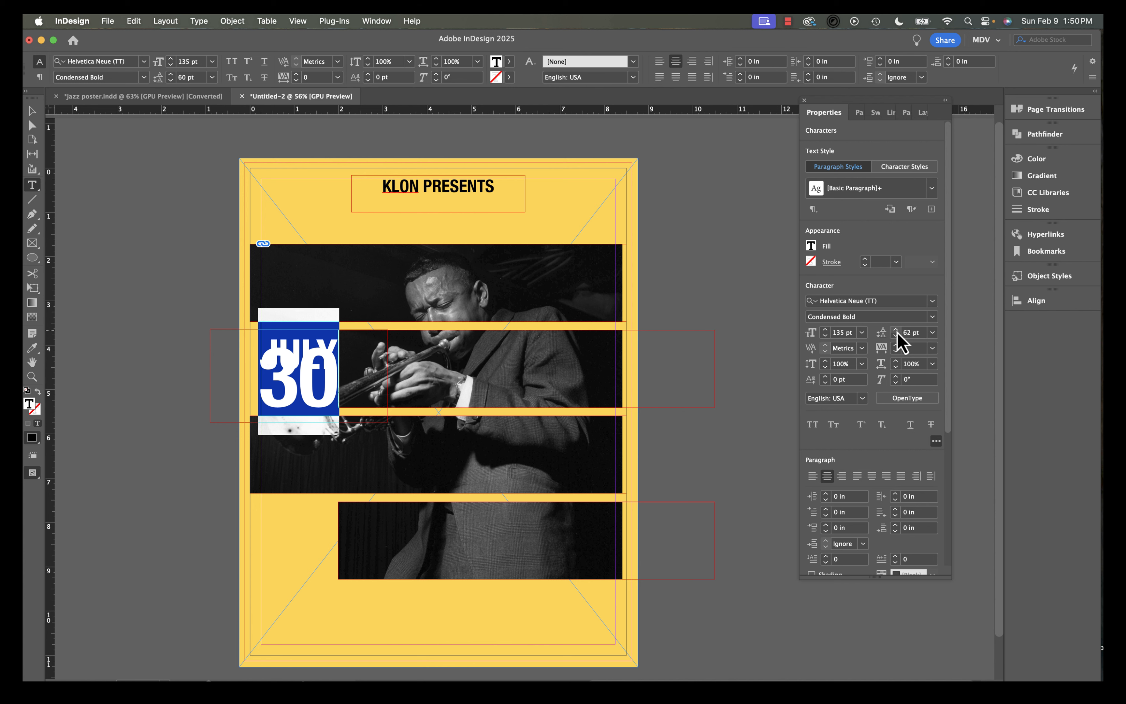
{"action": "left_click", "coordinate": [897, 329]}
{"action": "left_click", "coordinate": [896, 330]}
{"action": "left_click", "coordinate": [896, 330]}
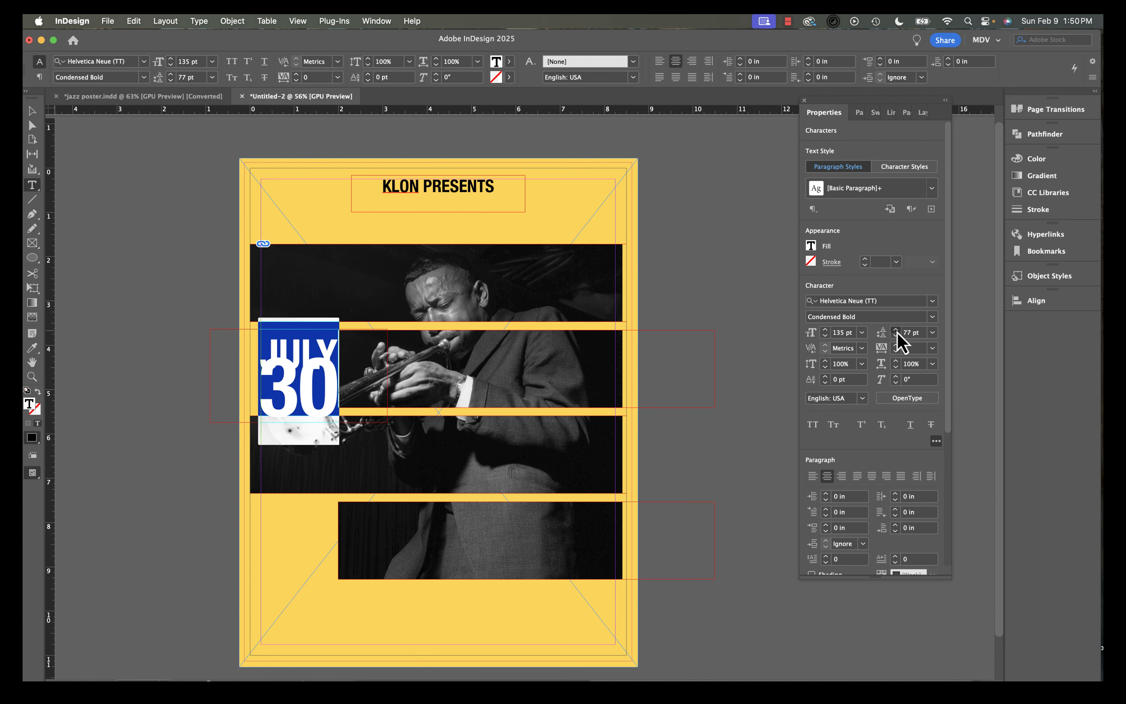
{"action": "left_click", "coordinate": [896, 330]}
{"action": "left_click", "coordinate": [896, 330]}
{"action": "left_click", "coordinate": [897, 330]}
{"action": "left_click", "coordinate": [897, 330]}
{"action": "left_click", "coordinate": [896, 330]}
{"action": "left_click", "coordinate": [896, 330]}
{"action": "left_click", "coordinate": [896, 330]}
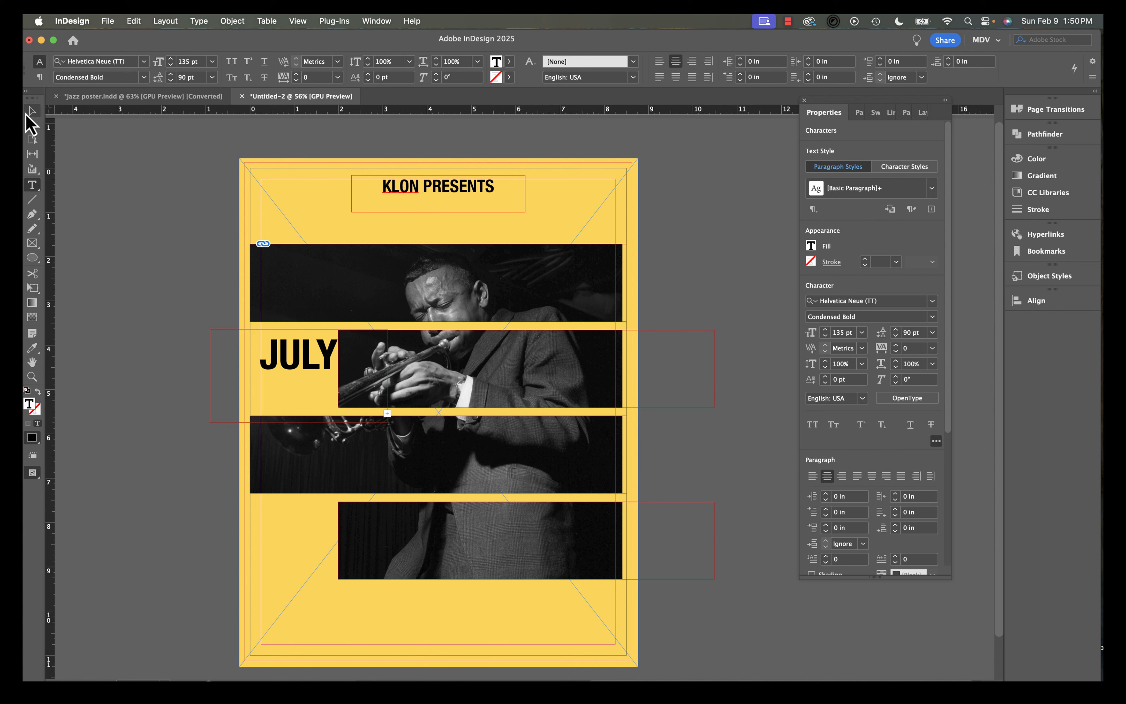
{"action": "left_click", "coordinate": [31, 110]}
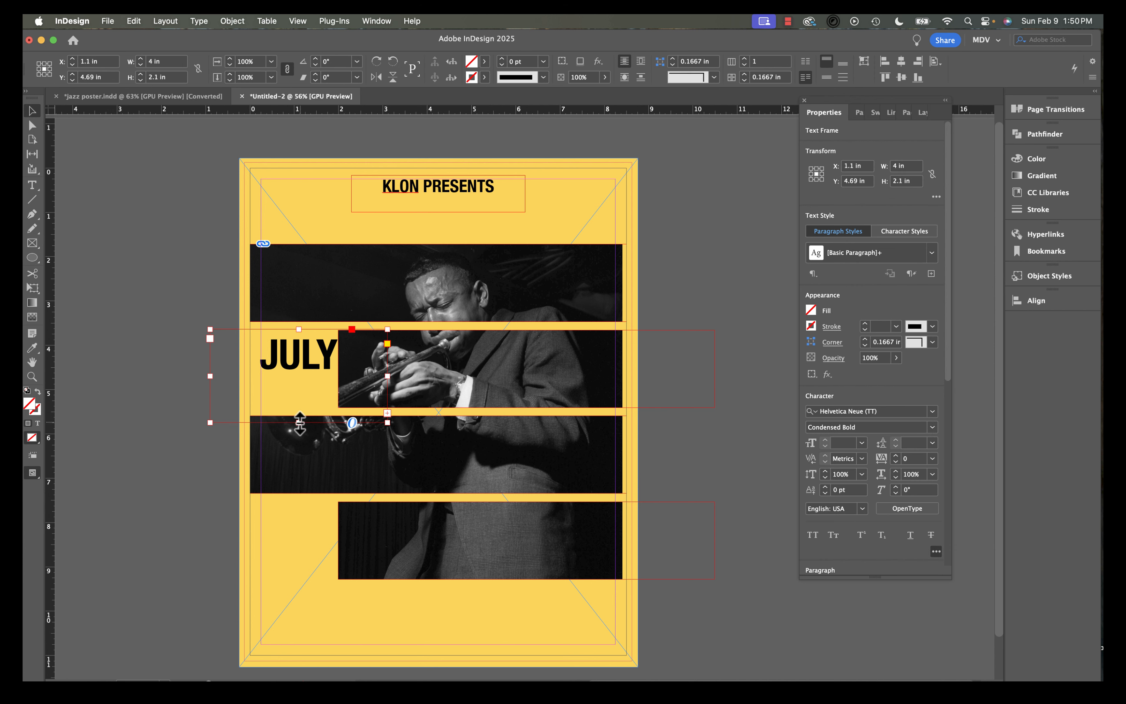
{"action": "left_click_drag", "start_coordinate": [299, 422], "coordinate": [298, 476]}
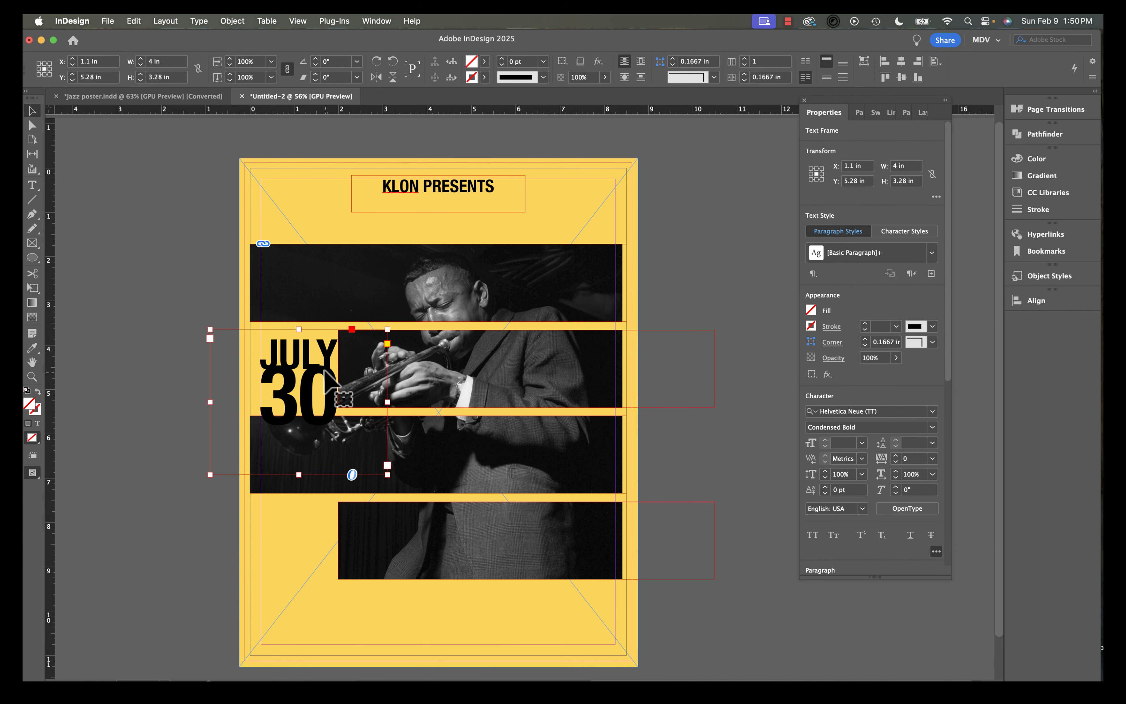
Select the JULY 30 text again and increase its leading to 102 pt.
{"action": "double_click", "coordinate": [323, 386]}
{"action": "left_click_drag", "start_coordinate": [324, 386], "coordinate": [272, 384]}
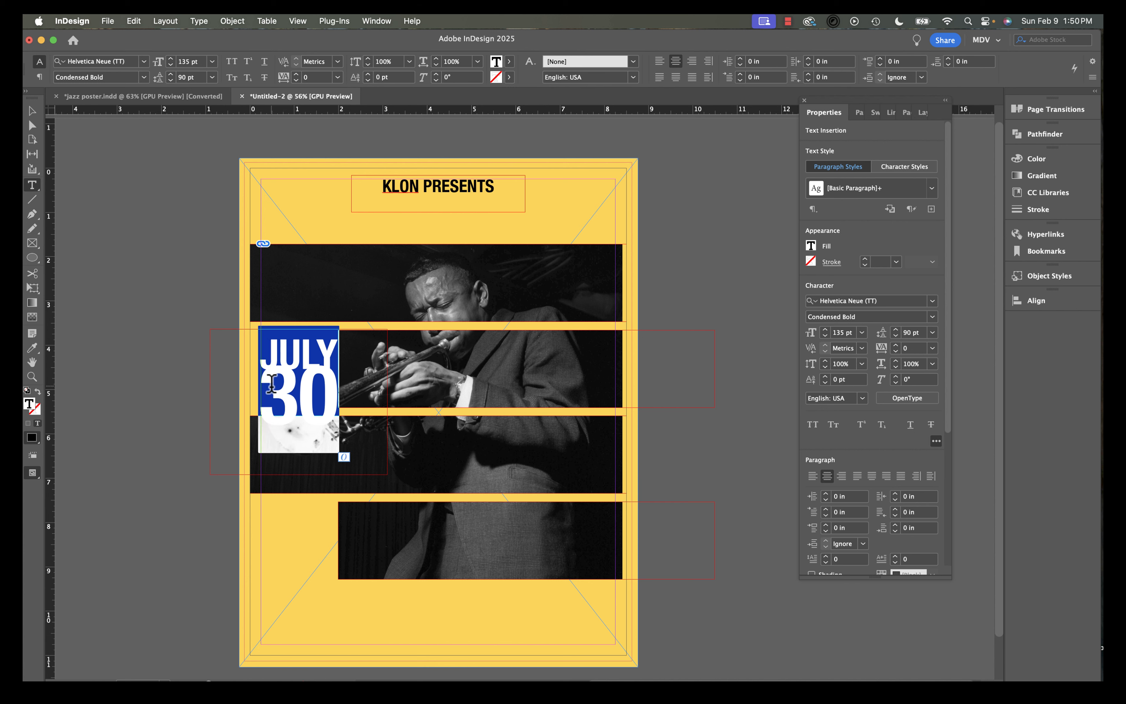
{"action": "left_click", "coordinate": [895, 328]}
{"action": "left_click", "coordinate": [895, 329]}
{"action": "left_click", "coordinate": [896, 329]}
{"action": "left_click", "coordinate": [896, 329]}
{"action": "left_click", "coordinate": [895, 329]}
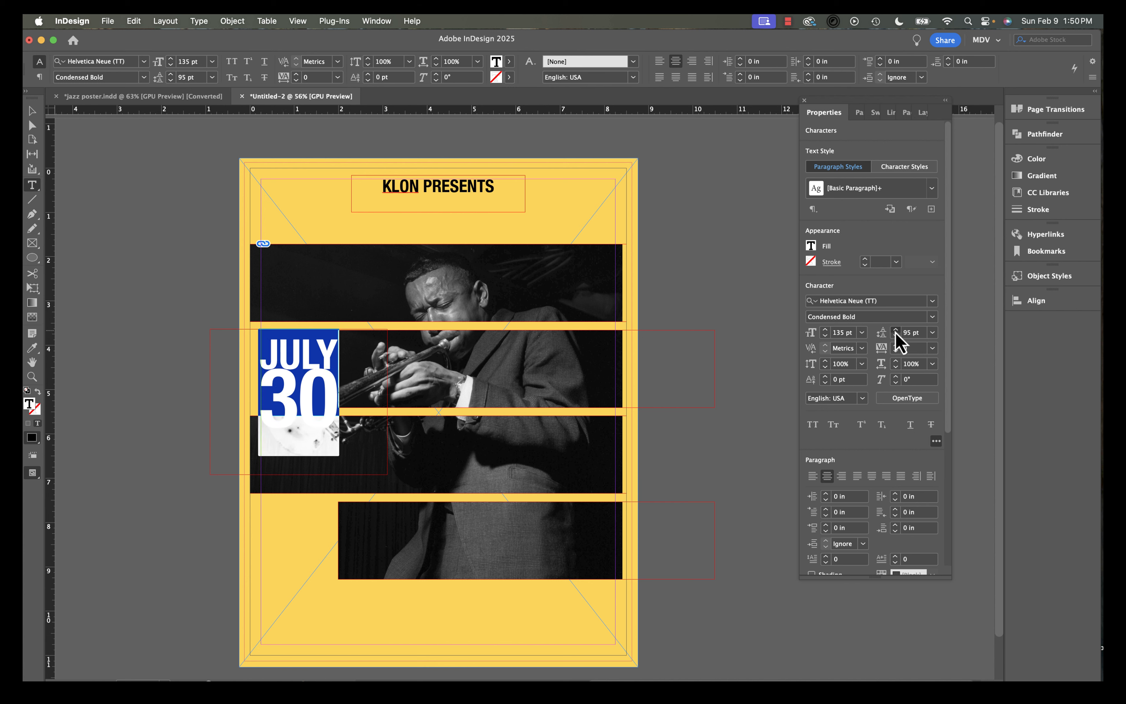
{"action": "left_click", "coordinate": [895, 328]}
{"action": "left_click", "coordinate": [896, 329]}
{"action": "left_click", "coordinate": [895, 329]}
{"action": "left_click", "coordinate": [896, 329]}
{"action": "left_click", "coordinate": [896, 329]}
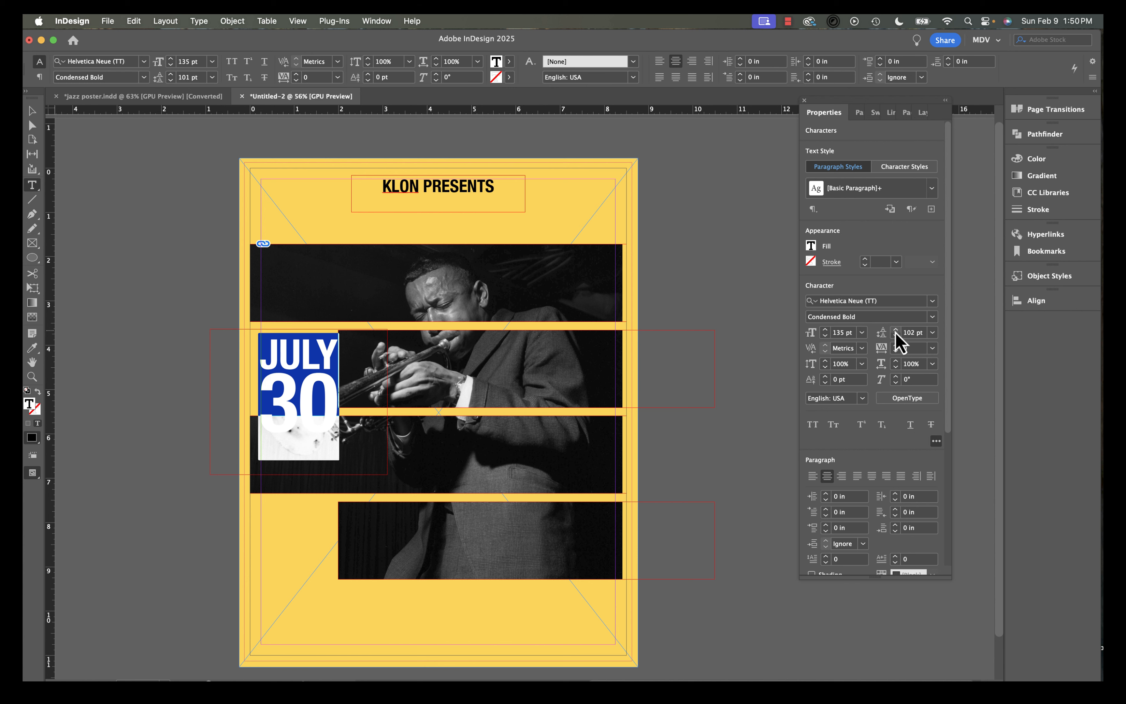
{"action": "left_click", "coordinate": [32, 111]}
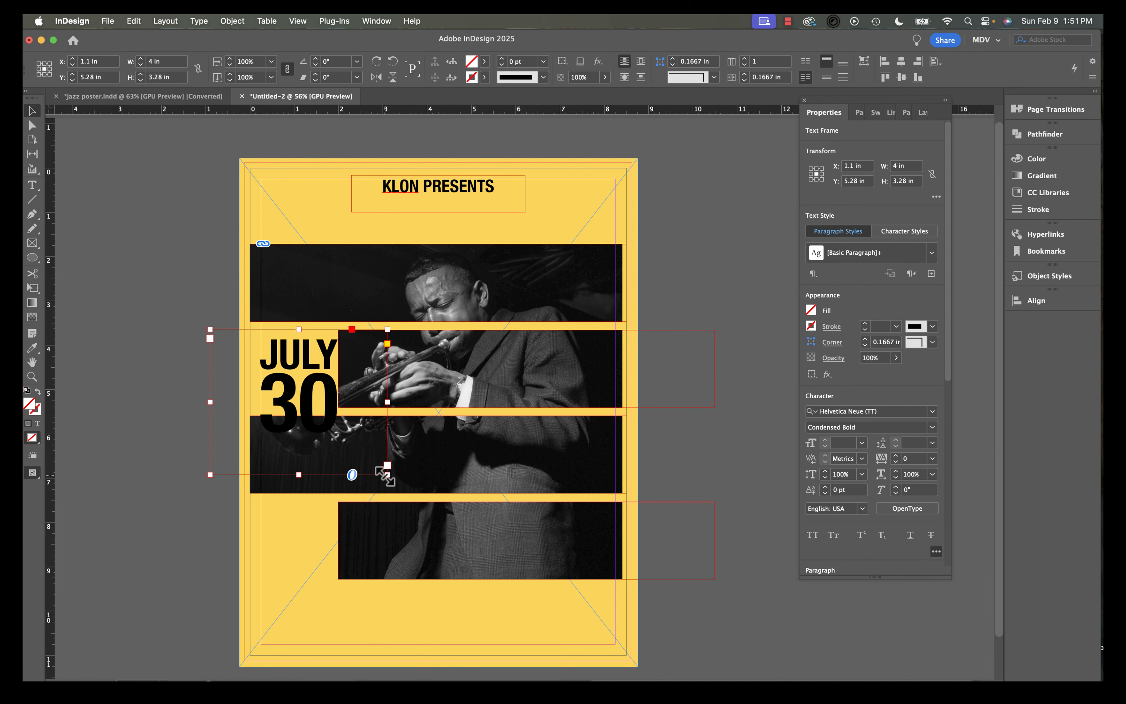
Shrink the JULY 30 frame from its corner to hug the text.
{"action": "left_click_drag", "start_coordinate": [387, 466], "coordinate": [329, 394]}
{"action": "scroll", "coordinate": [328, 405], "scroll_direction": "up", "scroll_amount": 2}
{"action": "scroll", "coordinate": [325, 401], "scroll_direction": "up", "scroll_amount": 1}
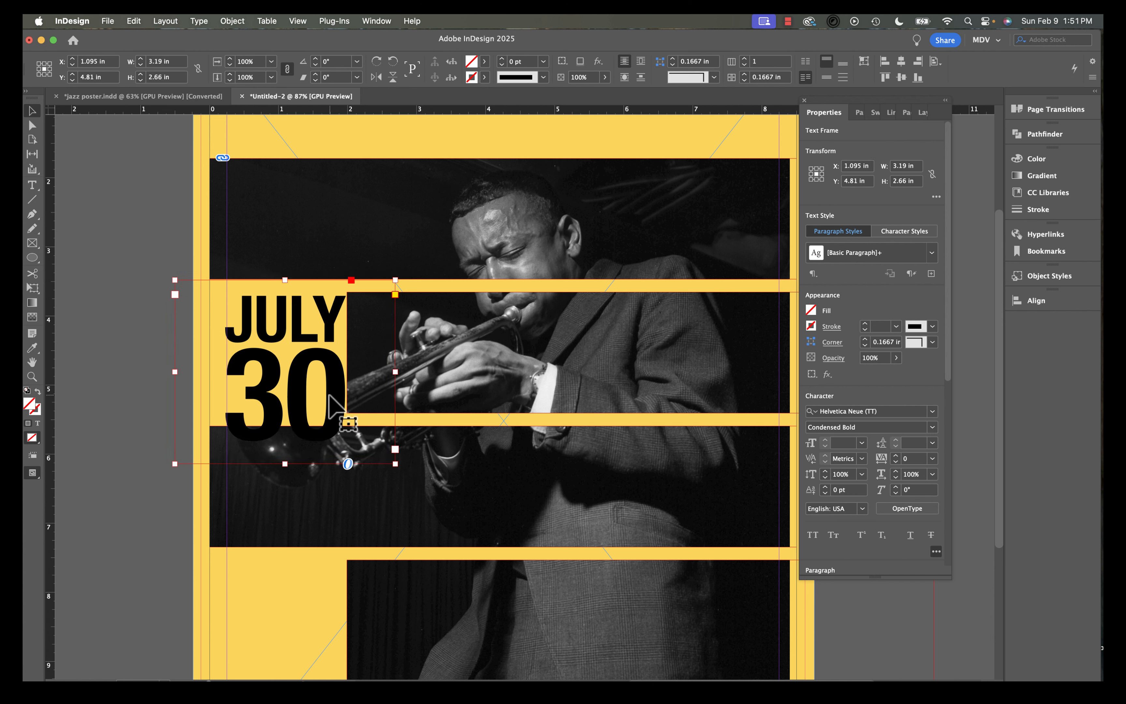
Add two horizontal guides along the second photo strip's edges and nudge the JULY 30 frame up to them.
{"action": "left_click_drag", "start_coordinate": [504, 111], "coordinate": [471, 291]}
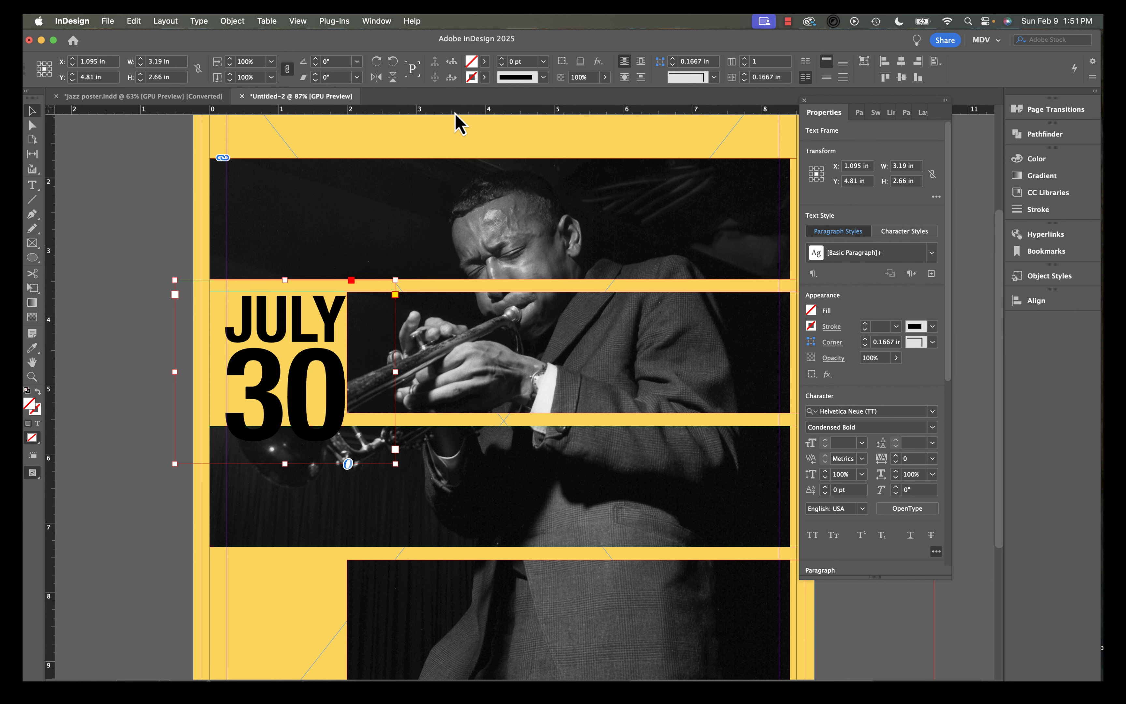
{"action": "left_click_drag", "start_coordinate": [454, 112], "coordinate": [448, 414]}
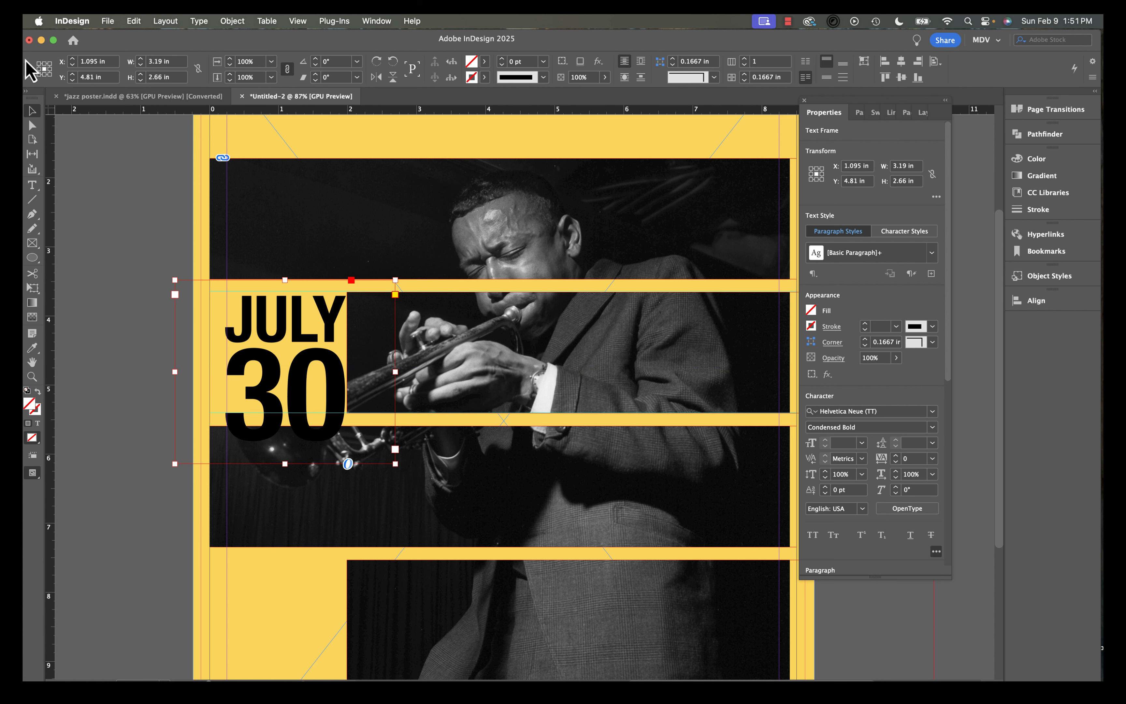
{"action": "key", "text": "Up"}
{"action": "key", "text": "Up"}
{"action": "key", "text": "Up"}
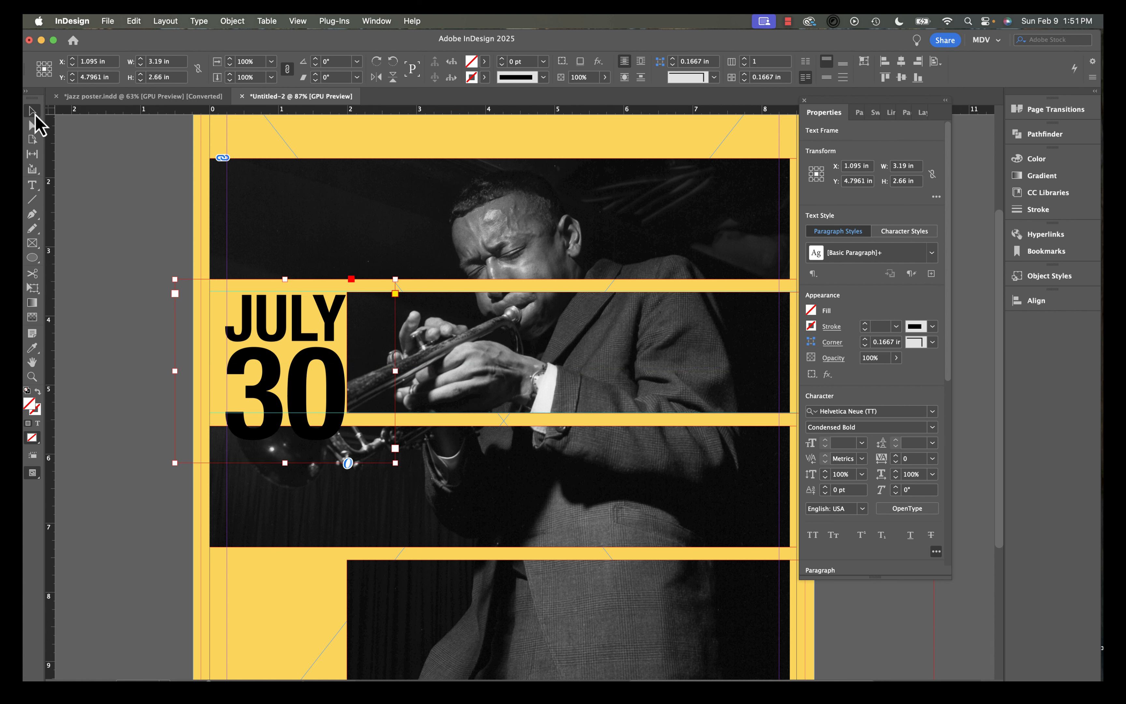
{"action": "key", "text": "Up"}
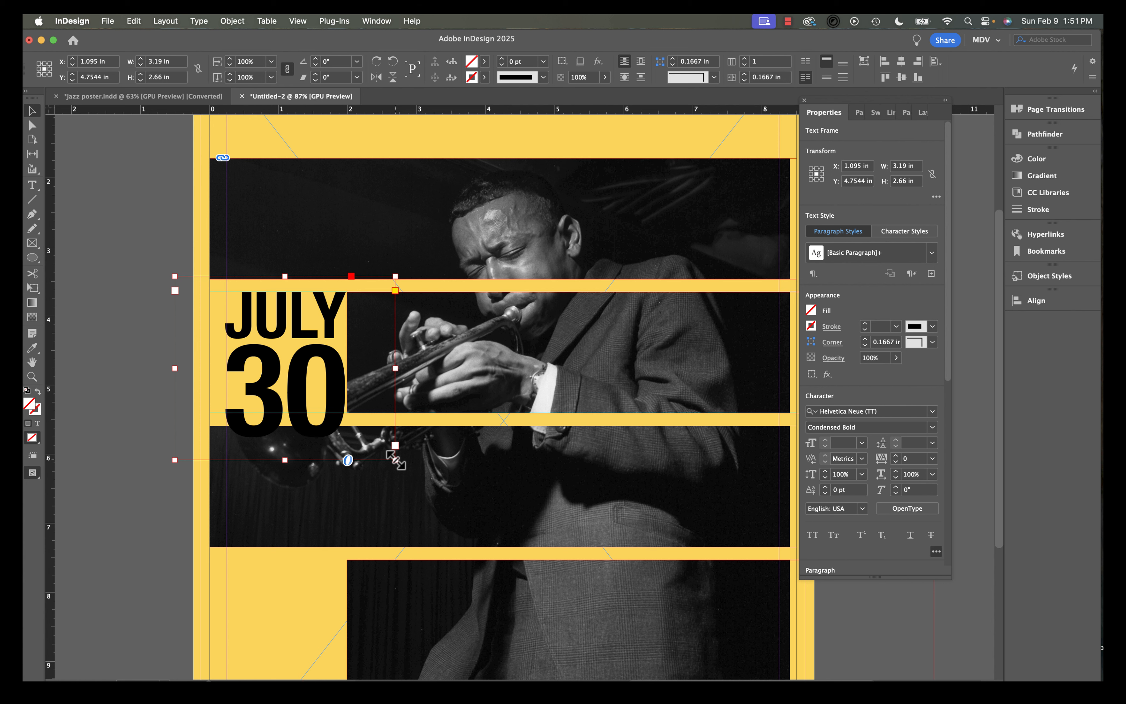
Scale the JULY 30 frame and text down slightly, then nudge it down and to the right.
{"action": "left_click_drag", "start_coordinate": [396, 460], "coordinate": [370, 439]}
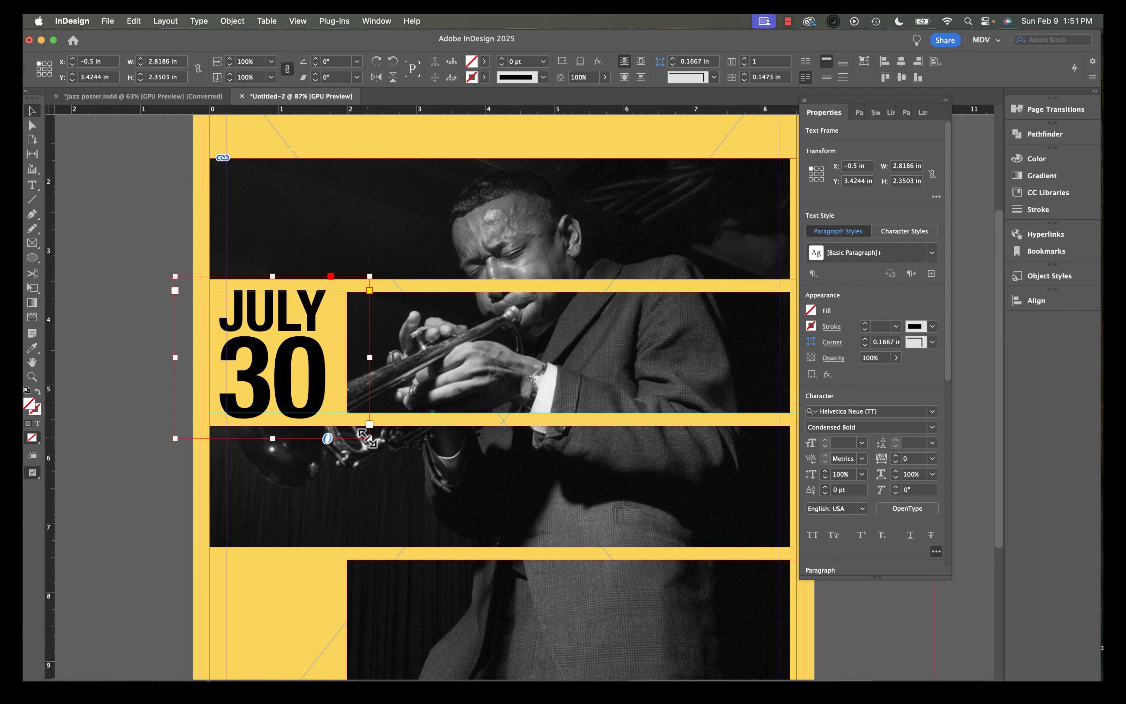
{"action": "left_click_drag", "start_coordinate": [368, 438], "coordinate": [355, 431]}
{"action": "key", "text": "Down"}
{"action": "key", "text": "Down"}
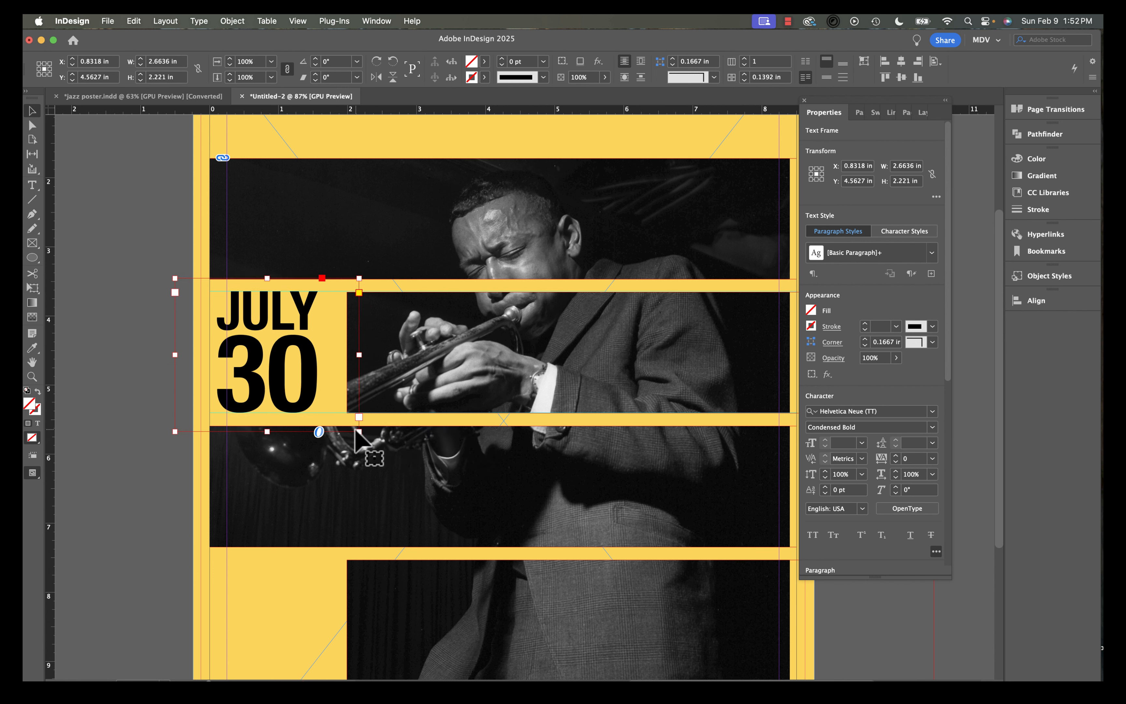
{"action": "key", "text": "Right"}
{"action": "key", "text": "Right"}
{"action": "key", "text": "Right"}
{"action": "key", "text": "Right"}
{"action": "key", "text": "Right"}
{"action": "key", "text": "Right"}
{"action": "key", "text": "Right"}
{"action": "key", "text": "Right"}
{"action": "key", "text": "Right"}
{"action": "key", "text": "Right"}
{"action": "key", "text": "Right"}
{"action": "key", "text": "Right"}
{"action": "key", "text": "Right"}
{"action": "key", "text": "Right"}
{"action": "key", "text": "Right"}
{"action": "key", "text": "Right"}
{"action": "key", "text": "Right"}
{"action": "key", "text": "Right"}
{"action": "key", "text": "Right"}
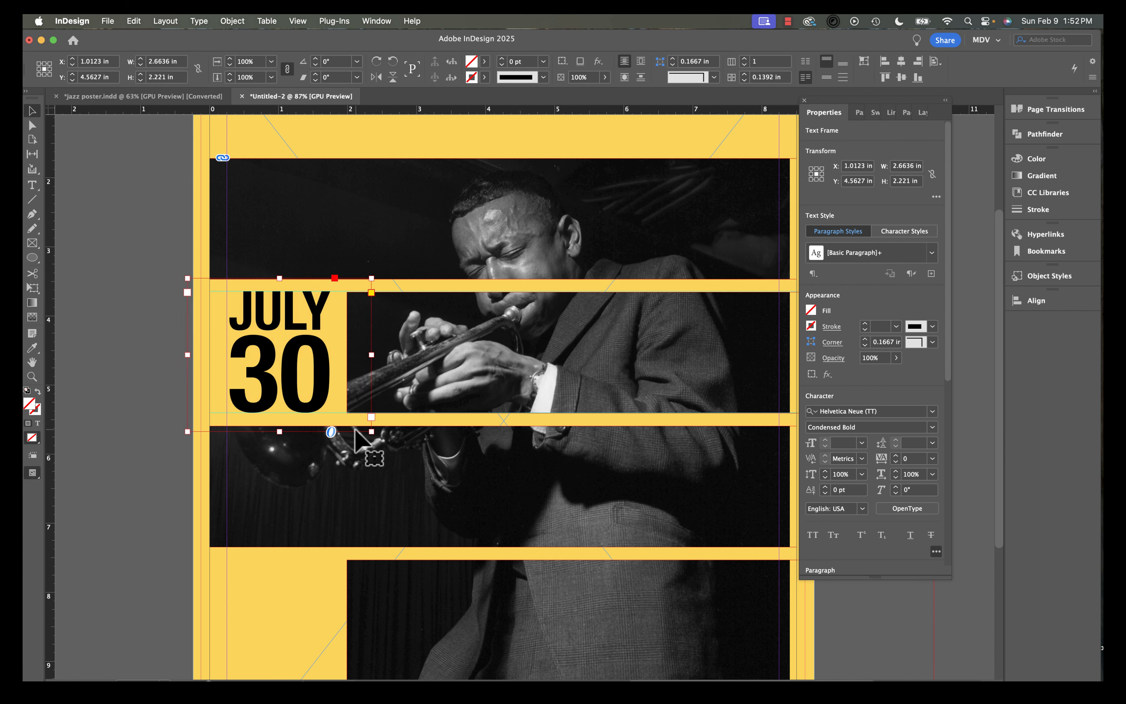
Move the KLON PRESENTS heading frame slightly down toward the photo.
{"action": "scroll", "coordinate": [366, 452], "scroll_direction": "down", "scroll_amount": 6}
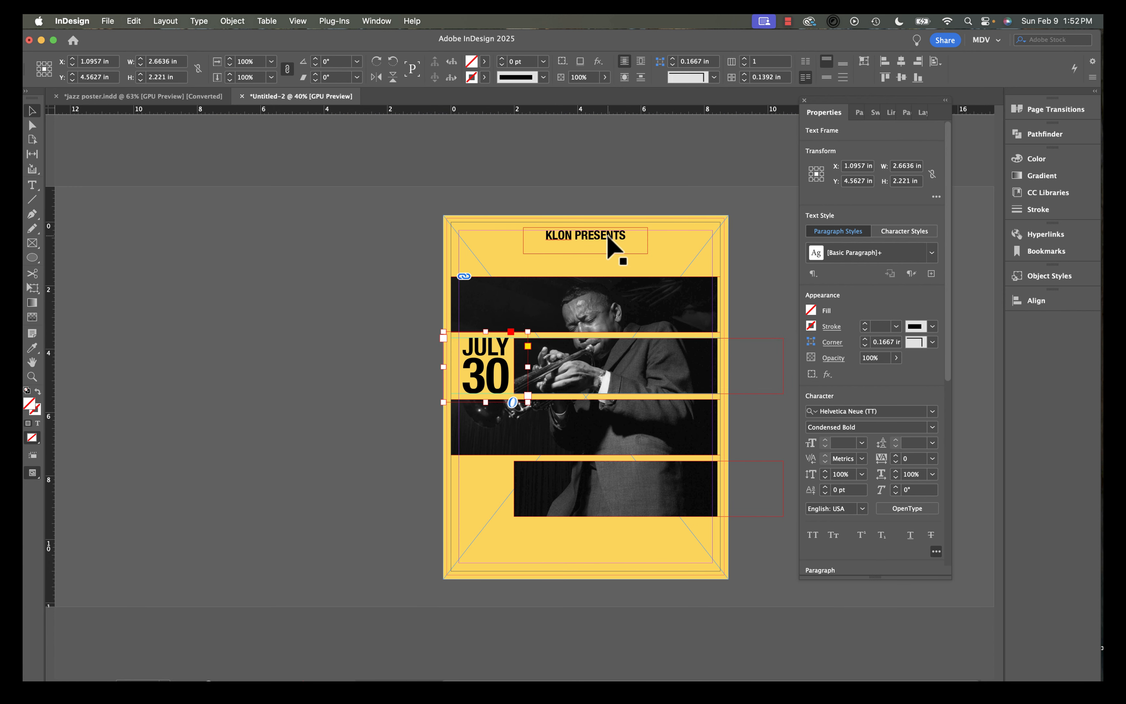
{"action": "left_click_drag", "start_coordinate": [607, 234], "coordinate": [603, 264]}
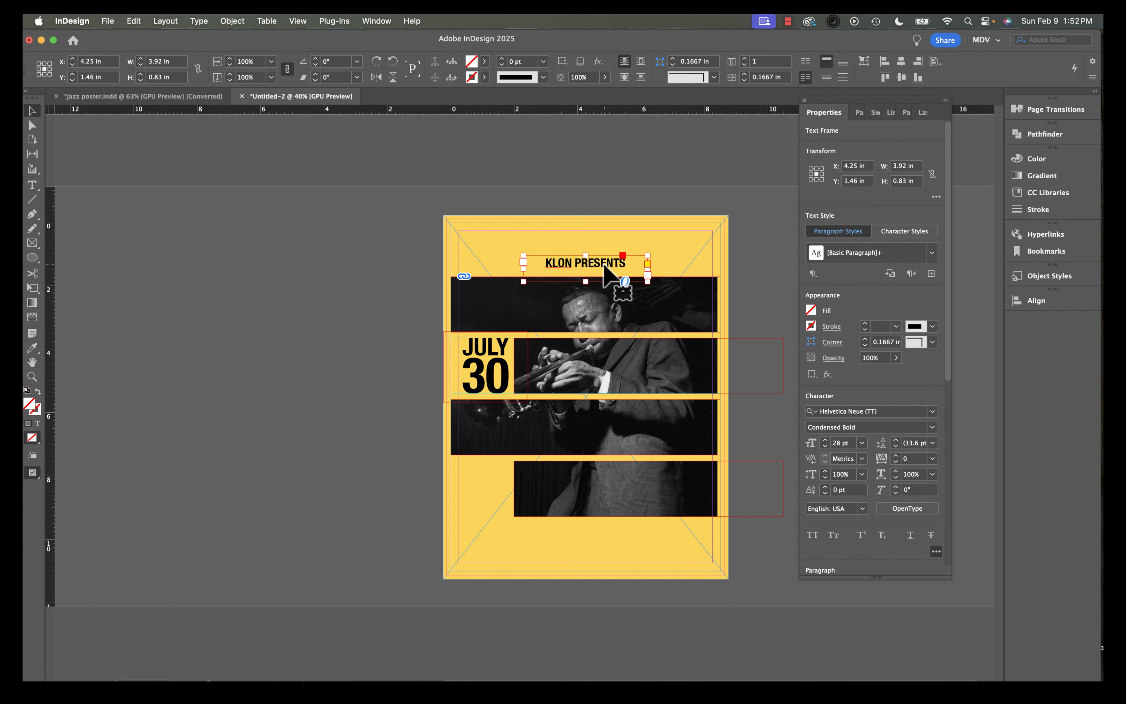
Select all objects on the page and move them upward together by about 0.9 in.
{"action": "scroll", "coordinate": [531, 510], "scroll_direction": "up", "scroll_amount": 1}
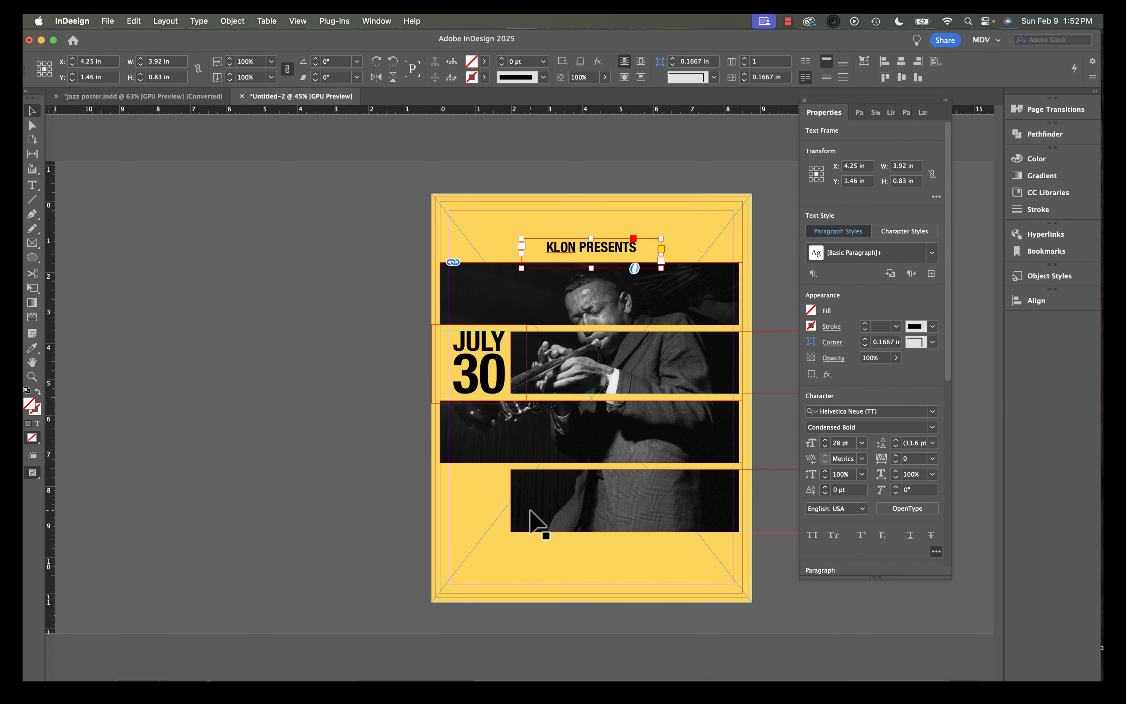
{"action": "scroll", "coordinate": [530, 514], "scroll_direction": "right", "scroll_amount": 3}
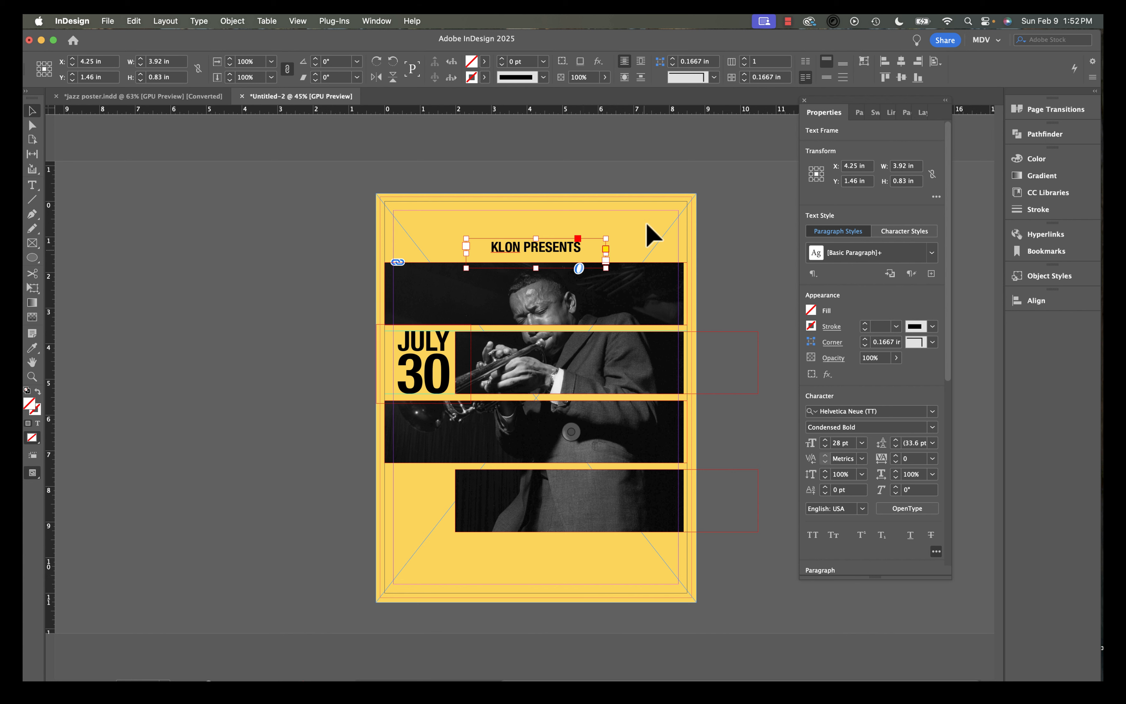
{"action": "left_click_drag", "start_coordinate": [648, 226], "coordinate": [407, 503]}
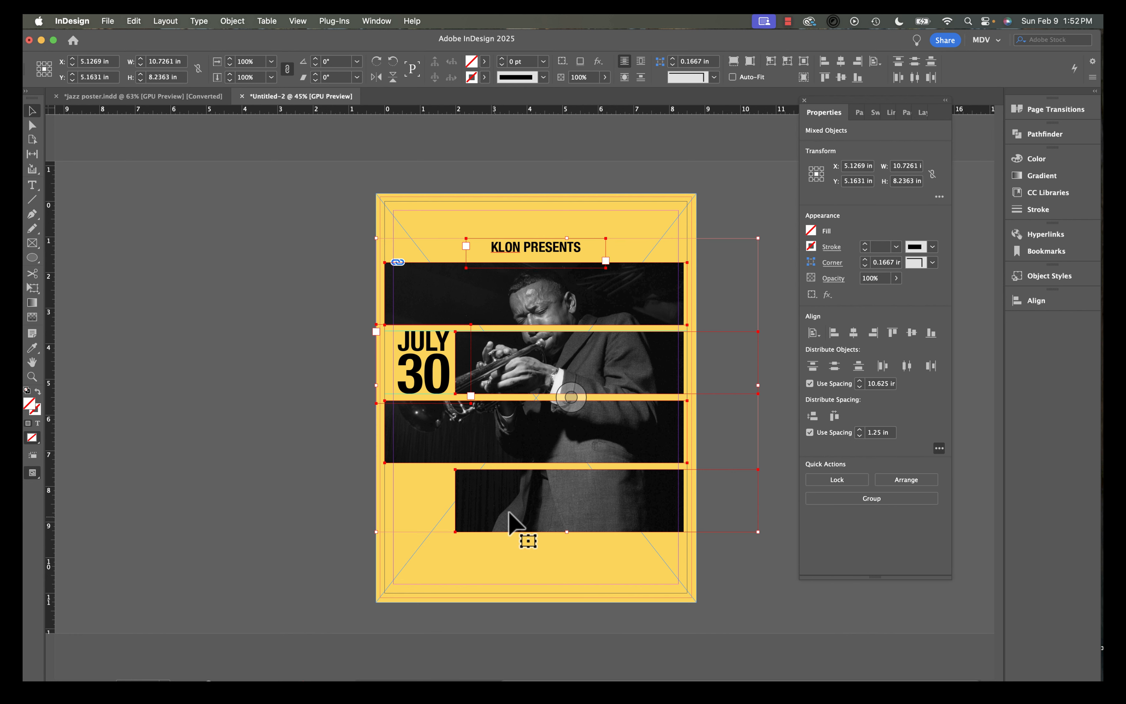
{"action": "left_click", "coordinate": [727, 193]}
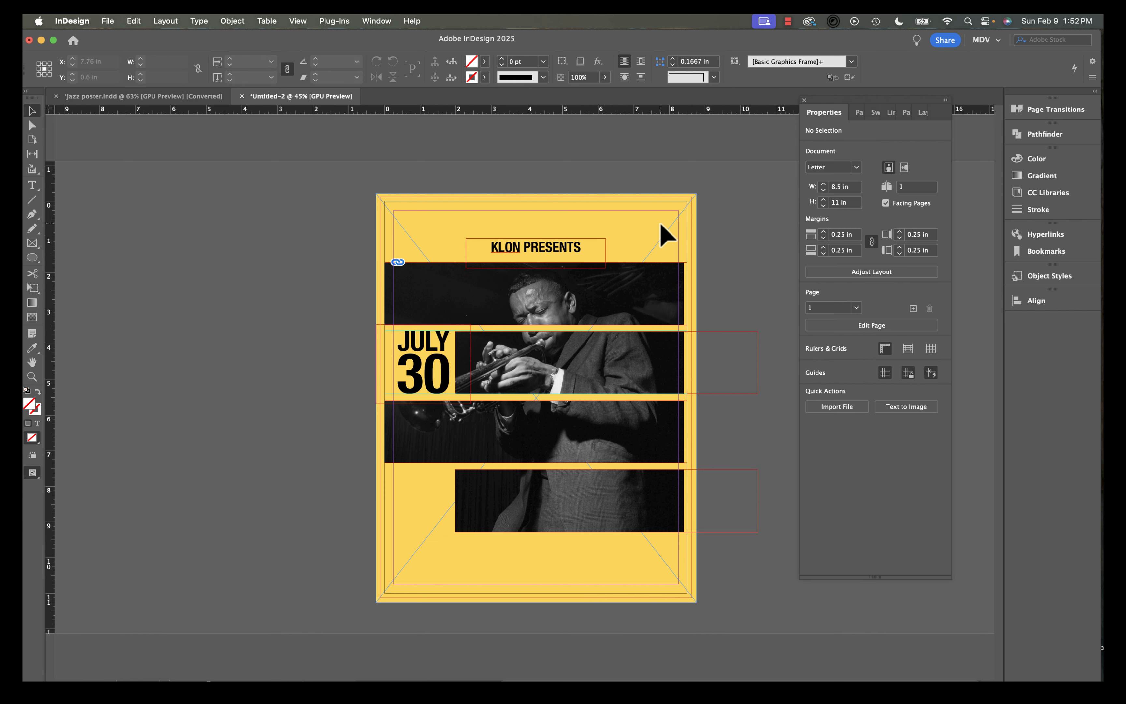
{"action": "key", "text": "super+a"}
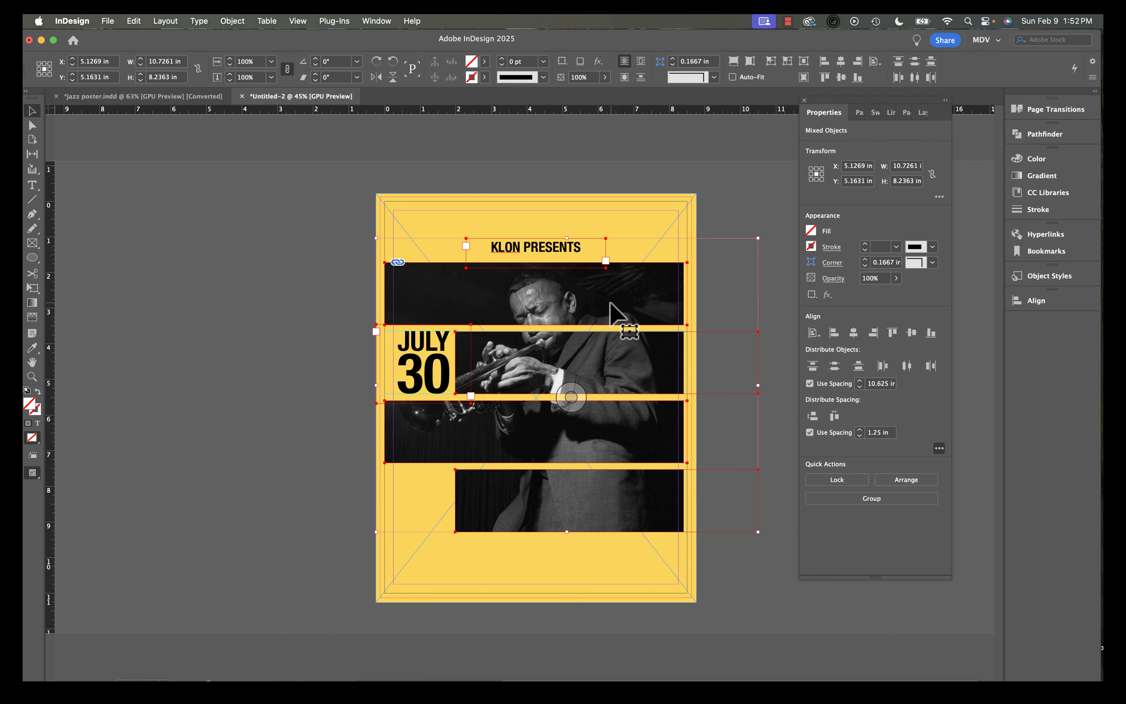
{"action": "left_click_drag", "start_coordinate": [610, 303], "coordinate": [609, 301]}
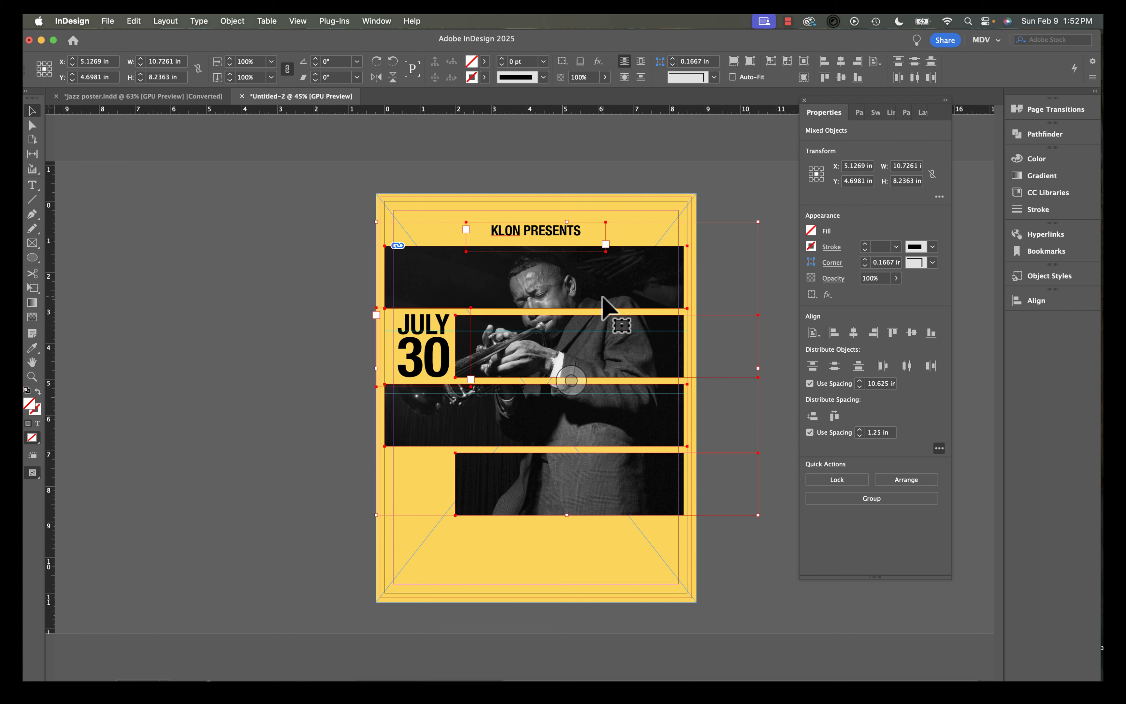
{"action": "left_click_drag", "start_coordinate": [605, 296], "coordinate": [605, 281]}
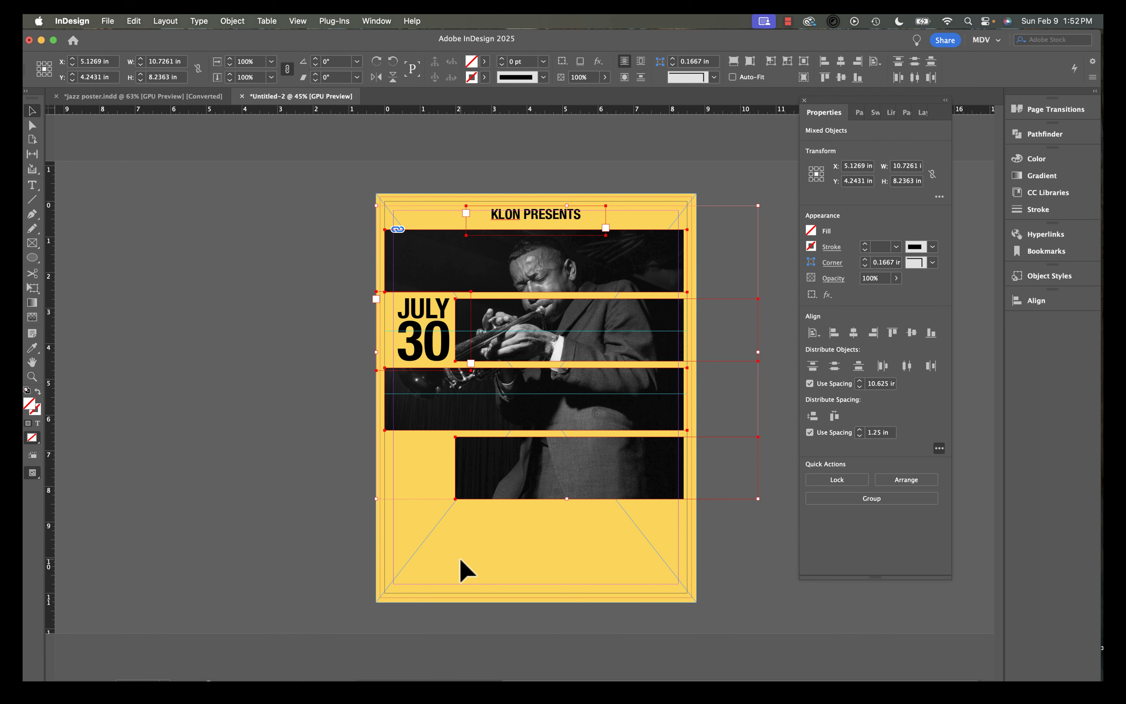
Duplicate the JULY 30 frame to the bottom centre of the poster.
{"action": "left_click", "coordinate": [460, 568]}
{"action": "left_click", "coordinate": [418, 342]}
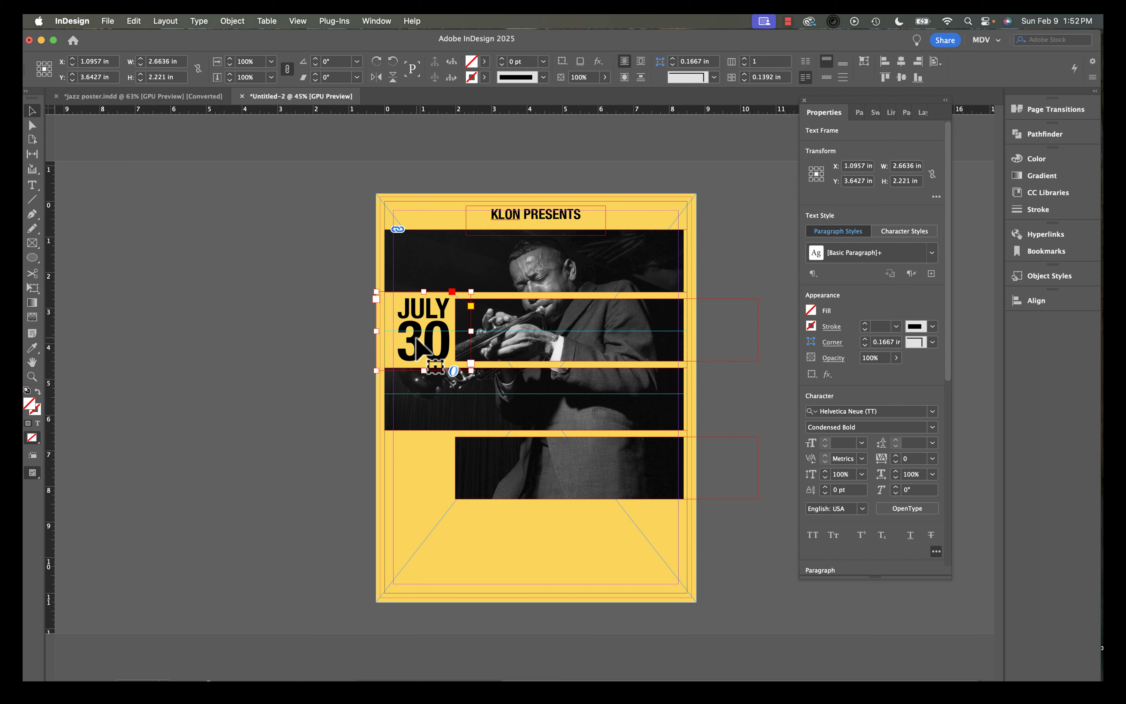
{"action": "left_click_drag", "start_coordinate": [417, 339], "coordinate": [525, 564]}
Replace the duplicated date text with the word JAZZ.
{"action": "double_click", "coordinate": [526, 521]}
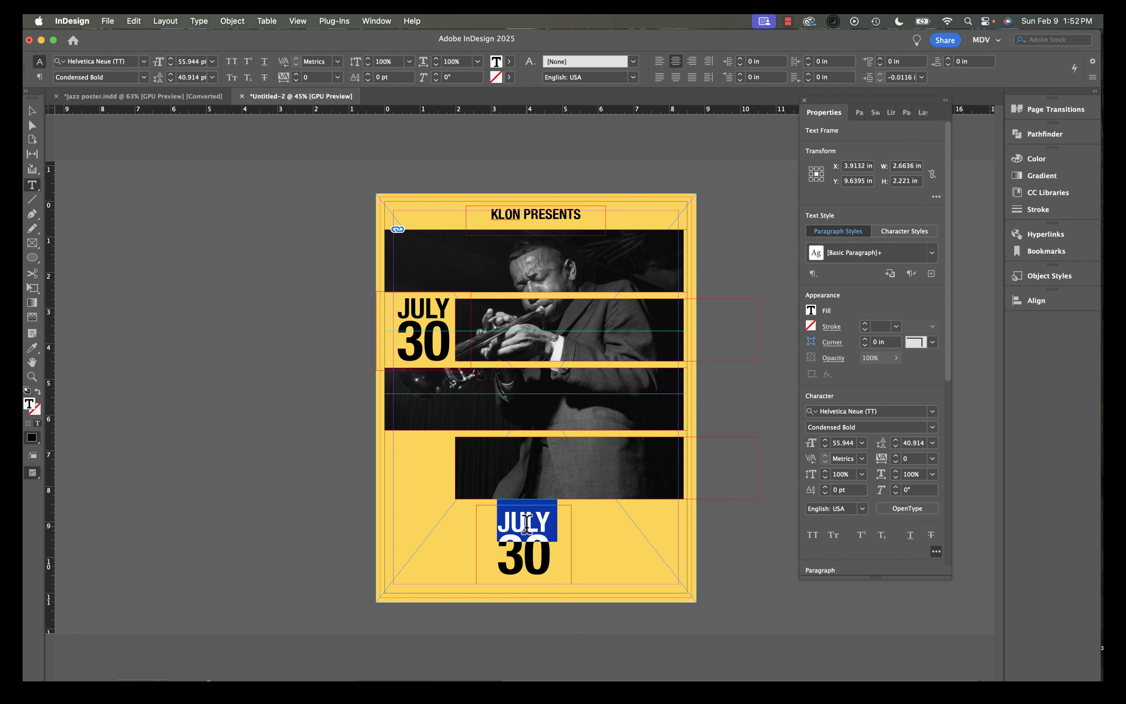
{"action": "key", "text": "BackSpace"}
{"action": "double_click", "coordinate": [529, 538]}
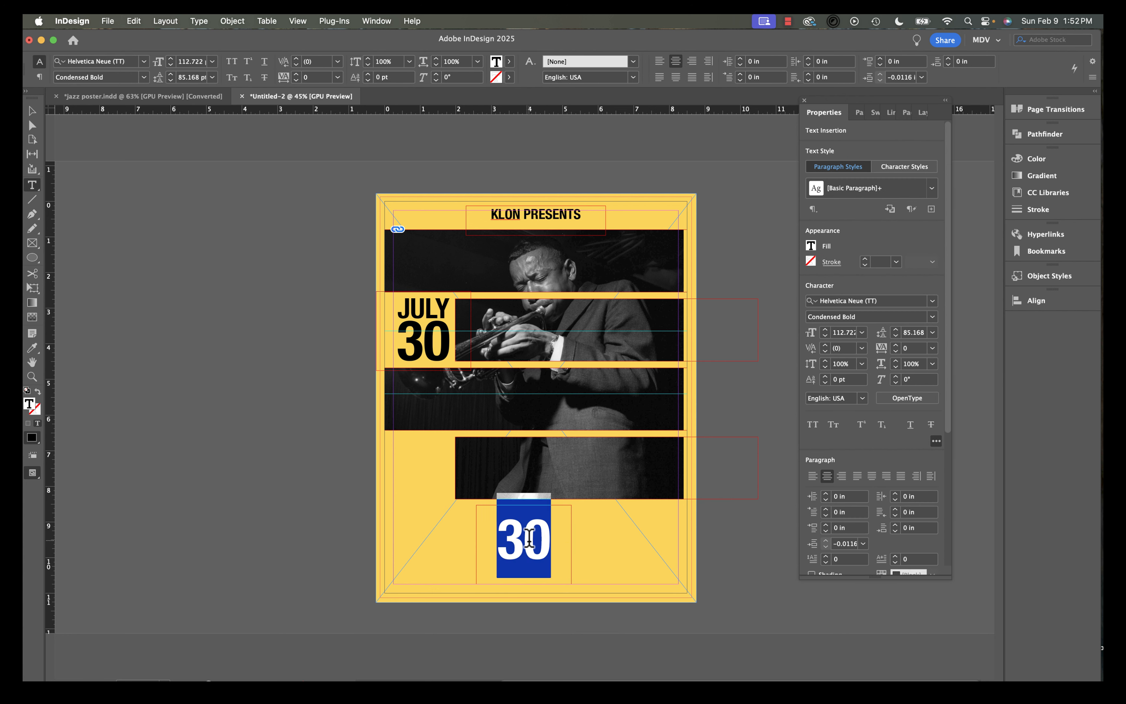
{"action": "type", "text": "JAZZ"}
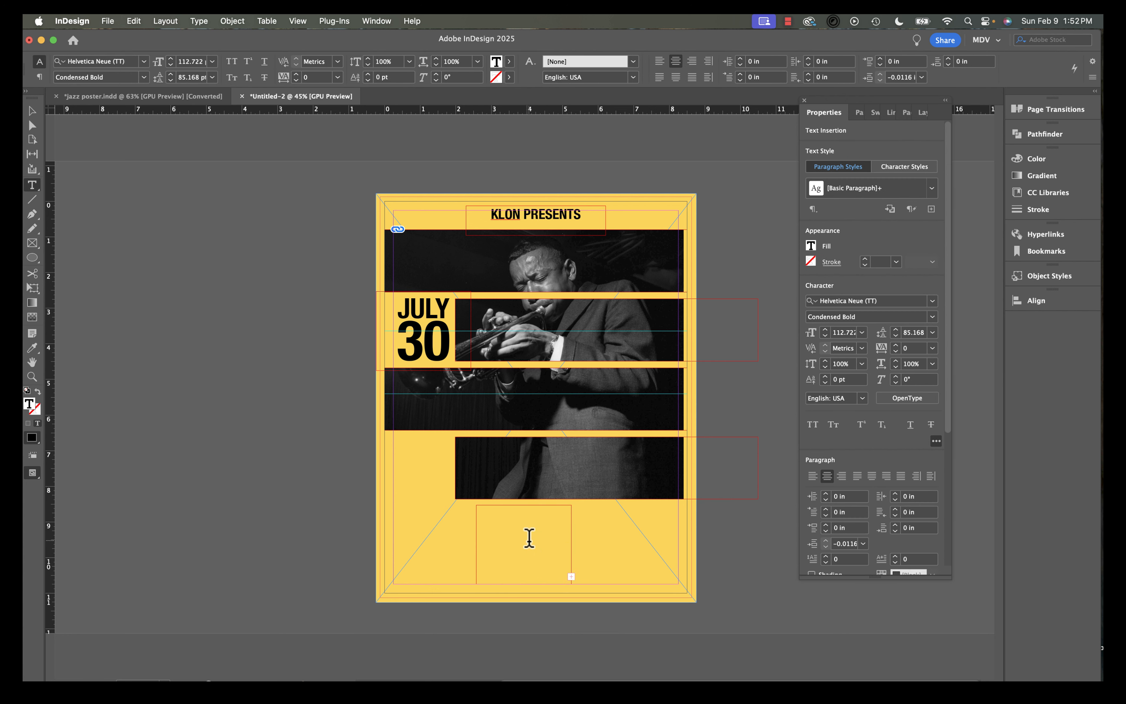
Widen the JAZZ frame and enlarge the JAZZ text to 155 pt.
{"action": "left_click", "coordinate": [32, 111]}
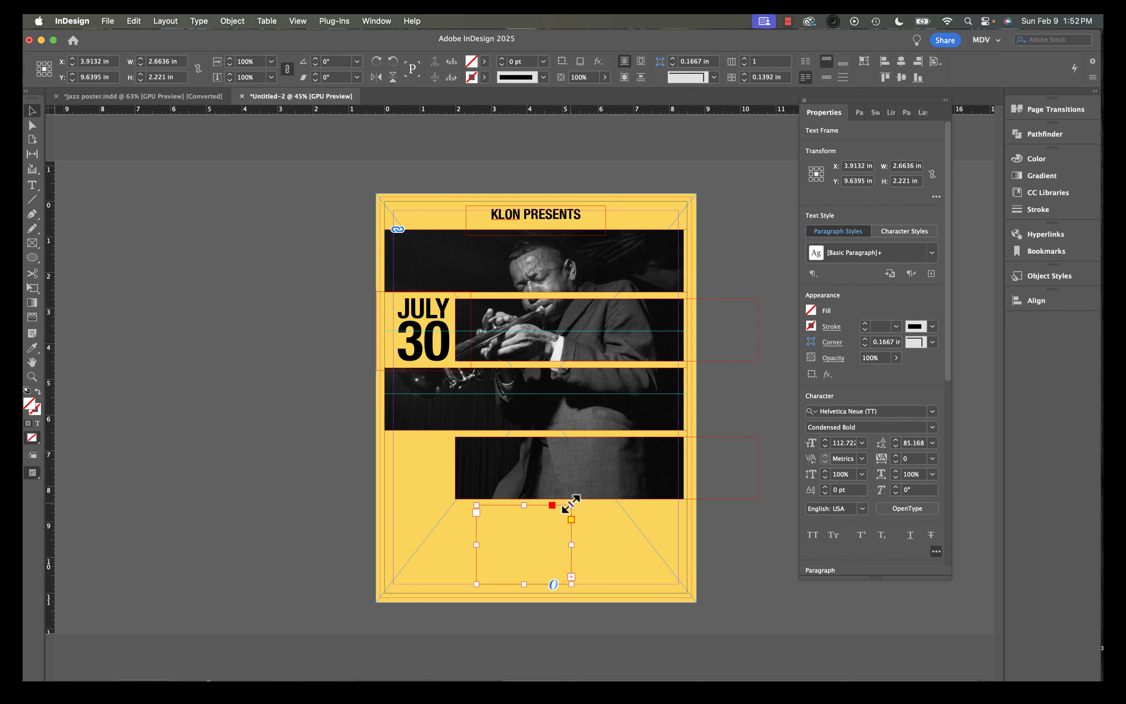
{"action": "left_click_drag", "start_coordinate": [572, 505], "coordinate": [616, 487]}
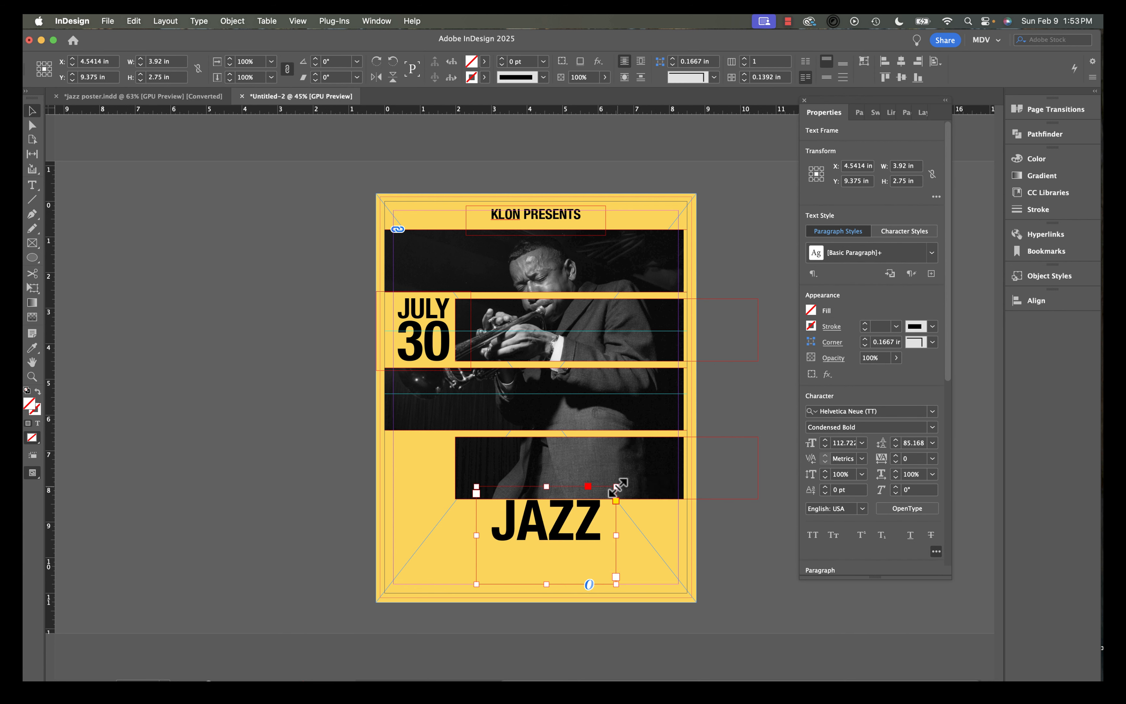
{"action": "triple_click", "coordinate": [564, 524]}
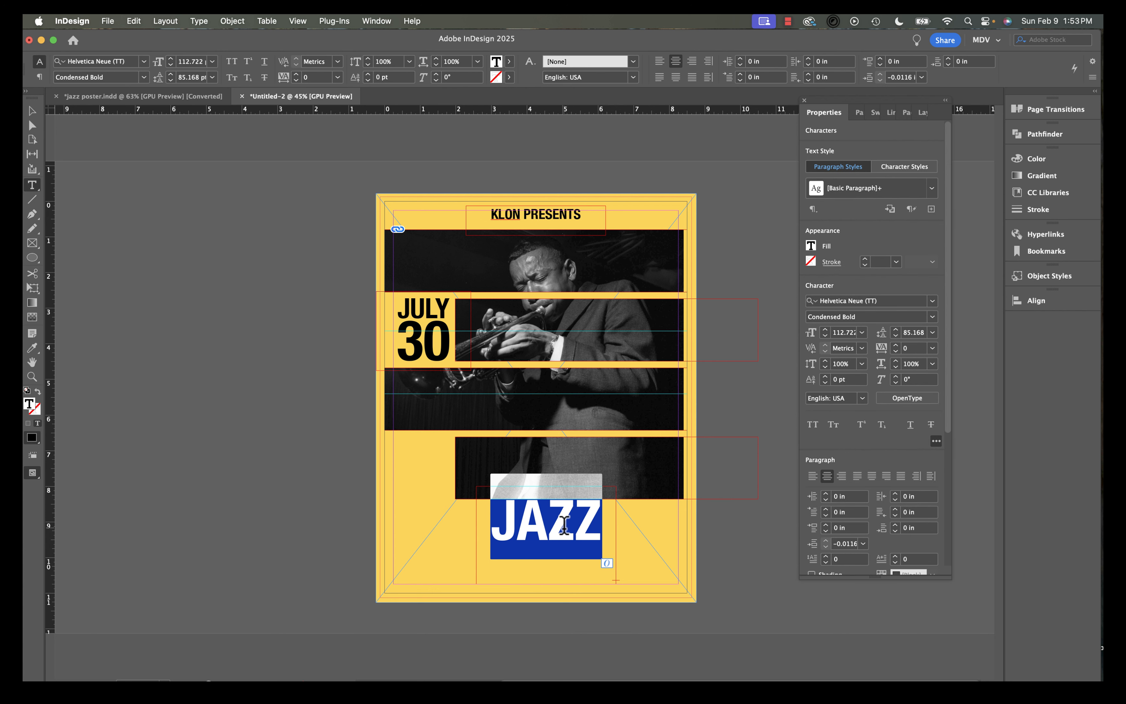
{"action": "key", "text": "super+shift+period"}
{"action": "key", "text": "super+shift+period"}
{"action": "key", "text": "super+shift+period"}
{"action": "key", "text": "super+shift+period"}
{"action": "key", "text": "super+shift+period"}
{"action": "key", "text": "super+shift+period"}
{"action": "key", "text": "super+shift+period"}
{"action": "key", "text": "super+shift+period"}
{"action": "key", "text": "super+shift+period"}
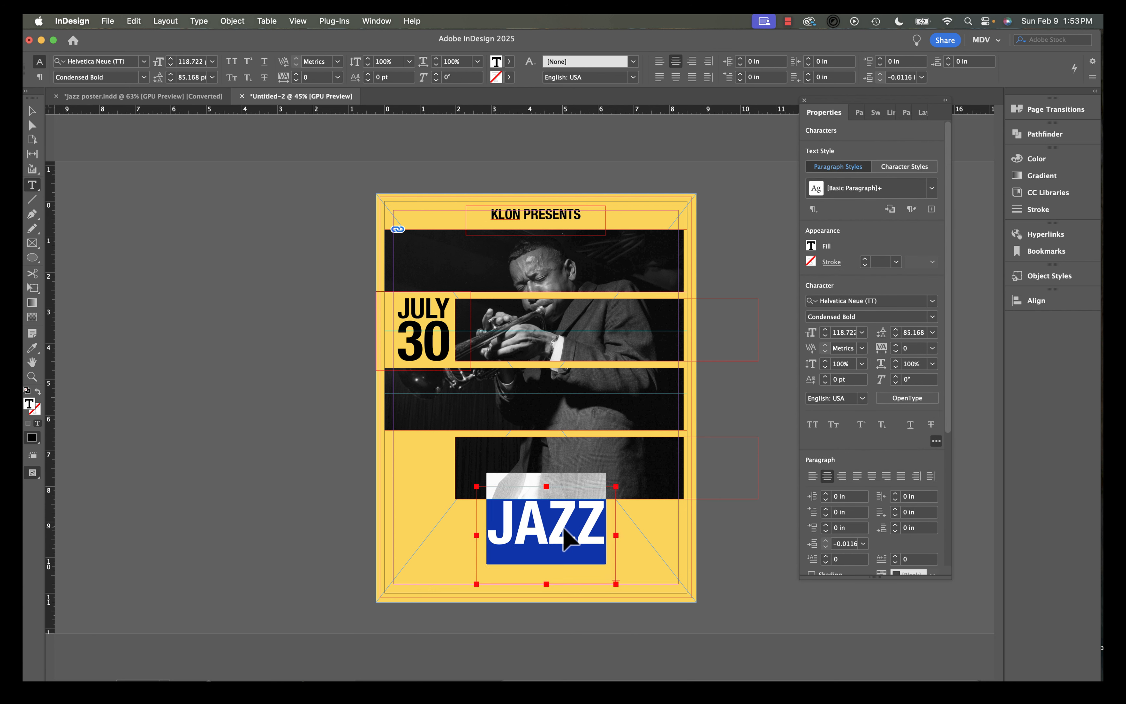
{"action": "key", "text": "super+shift+period"}
{"action": "key", "text": "super+shift+period"}
{"action": "left_click_drag", "start_coordinate": [564, 529], "coordinate": [563, 532]}
{"action": "left_click", "coordinate": [825, 330], "text": "shift"}
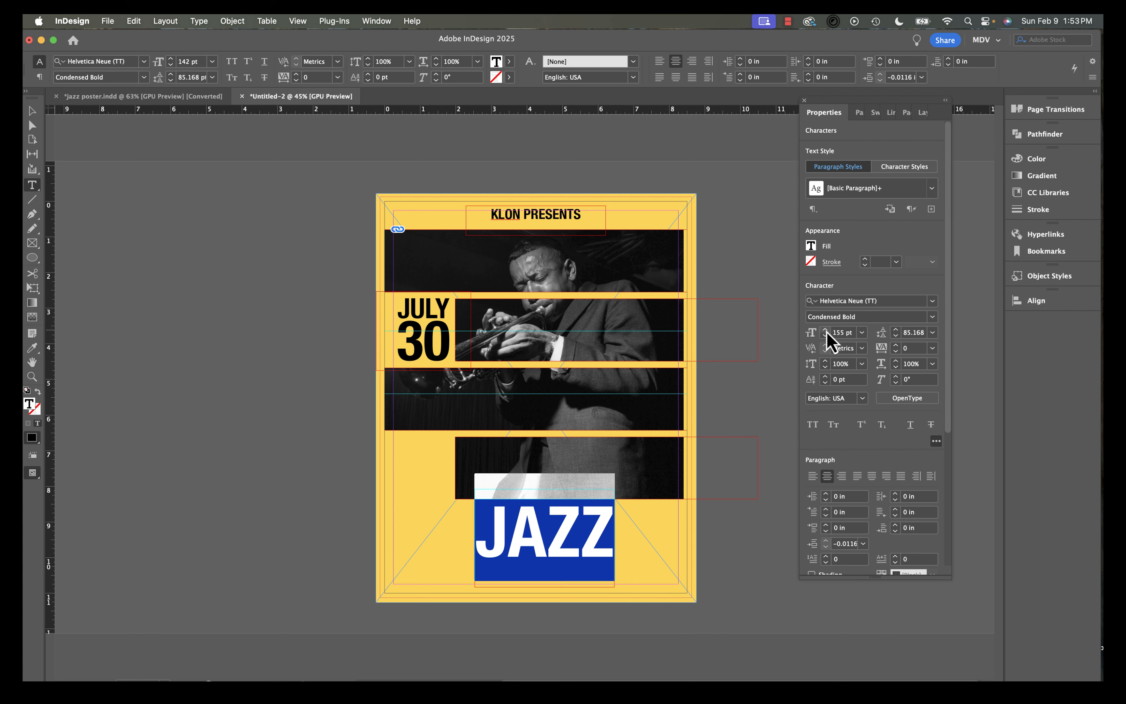
{"action": "left_click", "coordinate": [825, 330], "text": "shift"}
{"action": "key", "text": "Escape"}
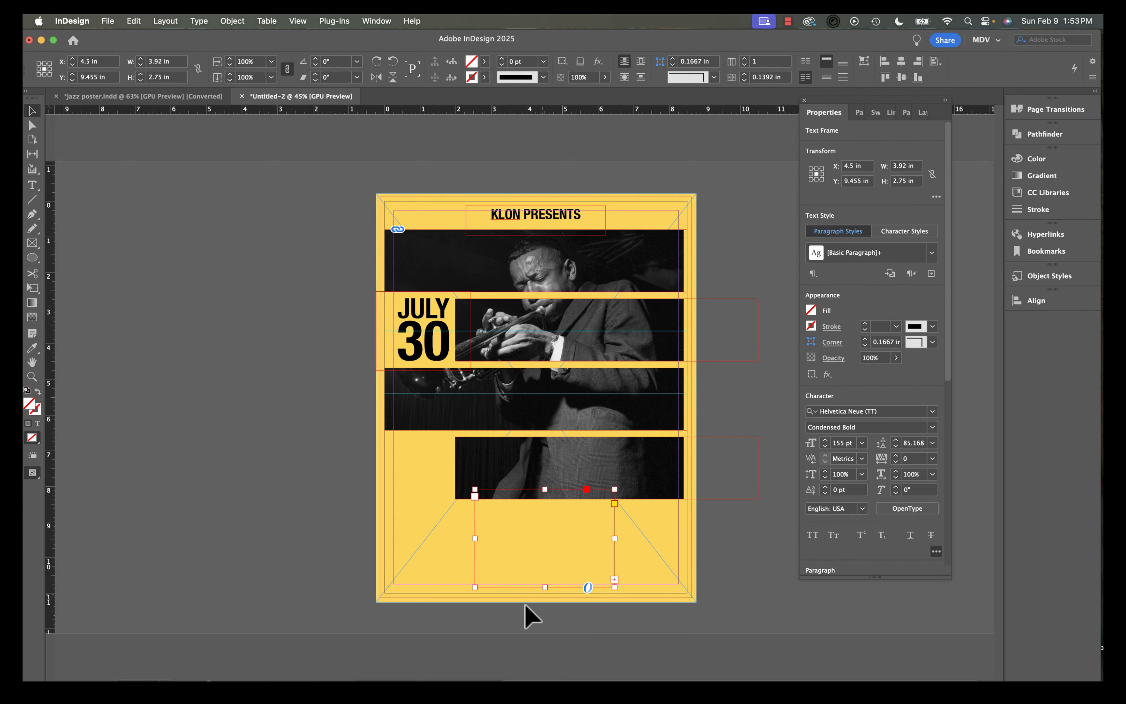
Resize and reposition the JAZZ frame, scaling the word up to fill the lower poster area.
{"action": "left_click_drag", "start_coordinate": [475, 587], "coordinate": [445, 621]}
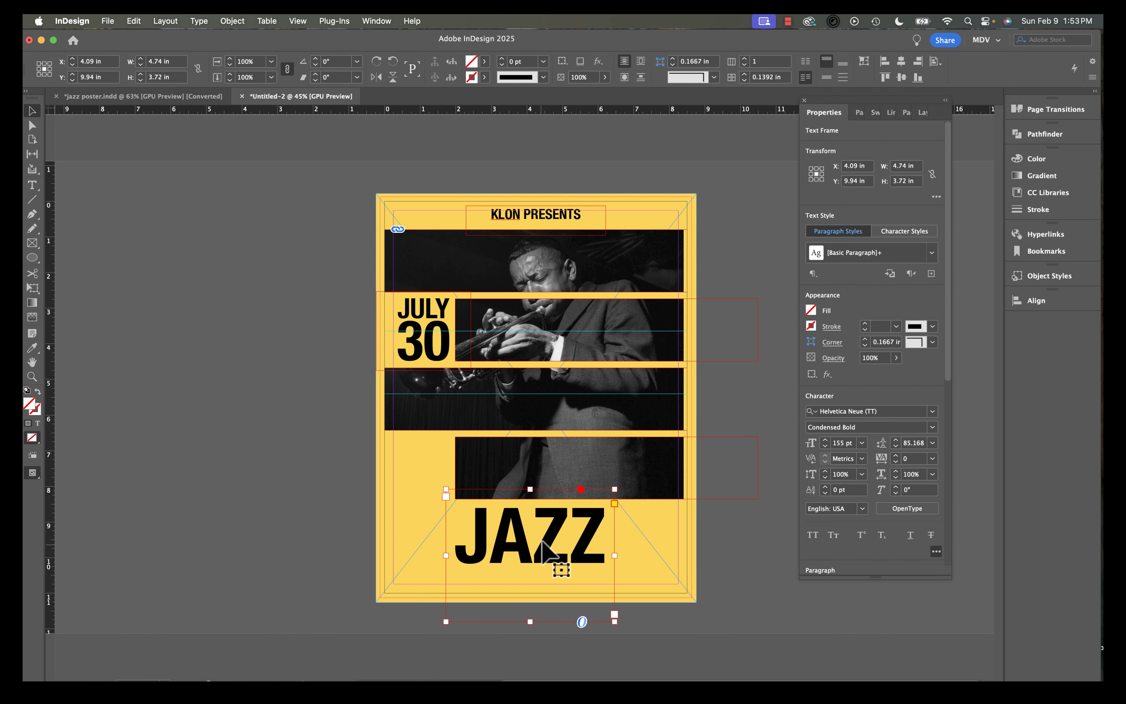
{"action": "left_click_drag", "start_coordinate": [542, 535], "coordinate": [547, 510]}
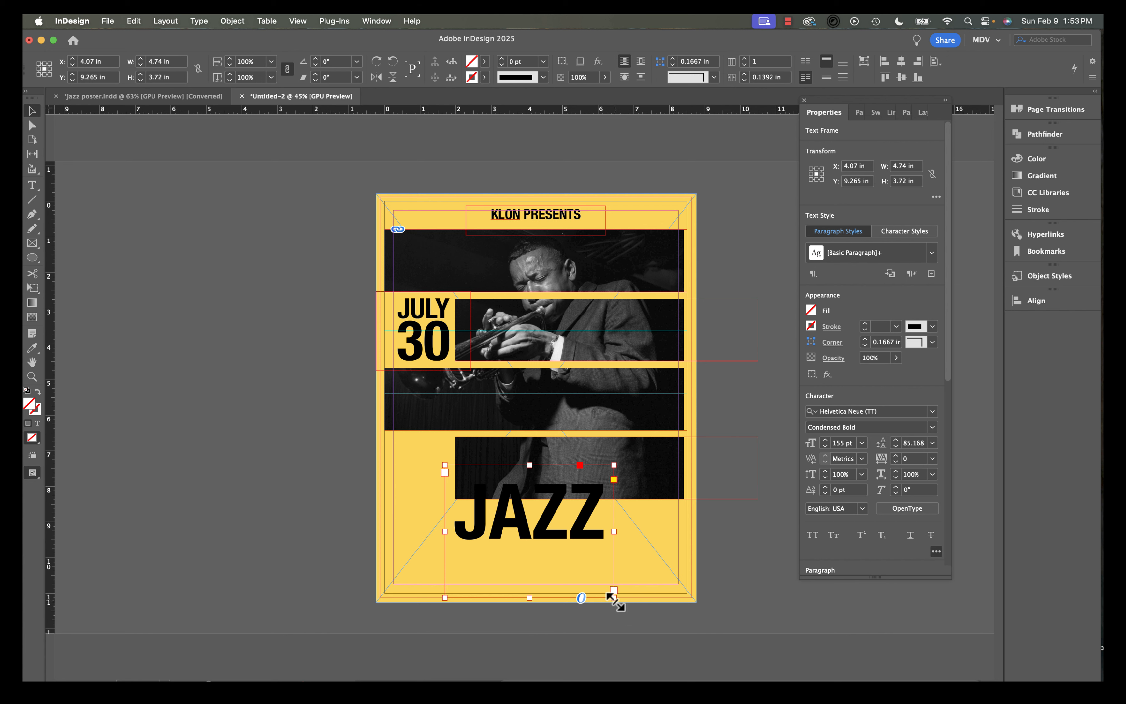
{"action": "left_click_drag", "start_coordinate": [615, 602], "coordinate": [615, 551]}
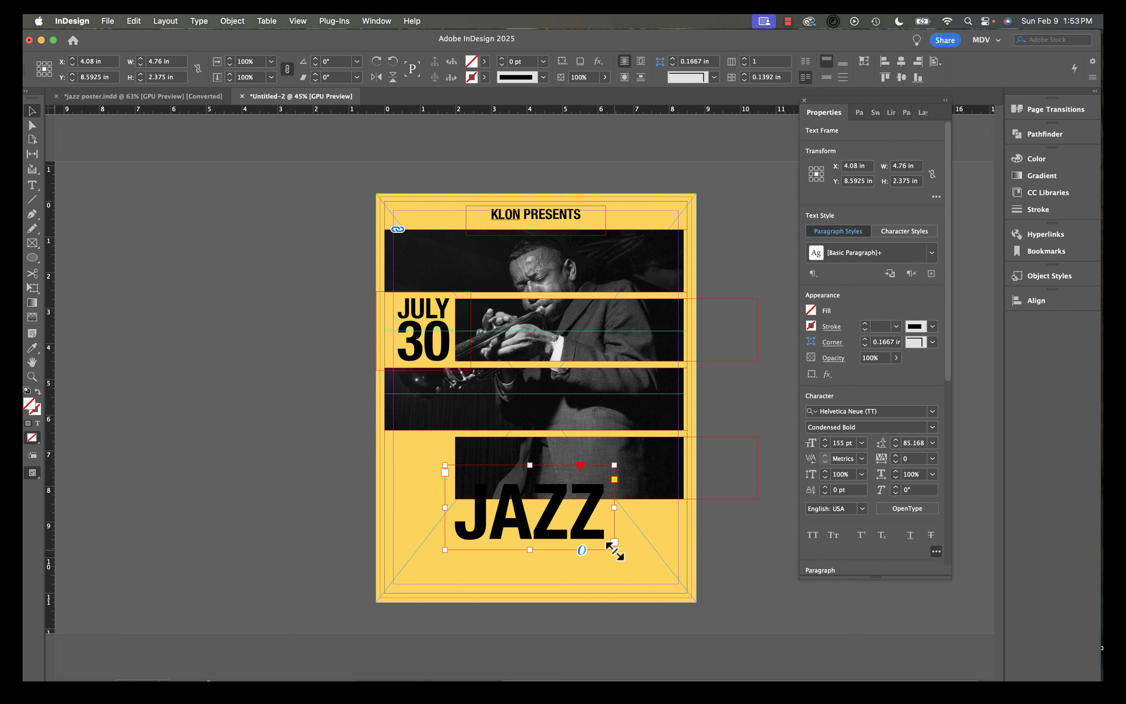
{"action": "left_click_drag", "start_coordinate": [614, 552], "coordinate": [600, 505]}
Set the JAZZ text to 175 pt and shorten its frame to about 2.43 in high.
{"action": "scroll", "coordinate": [605, 493], "scroll_direction": "up", "scroll_amount": 5}
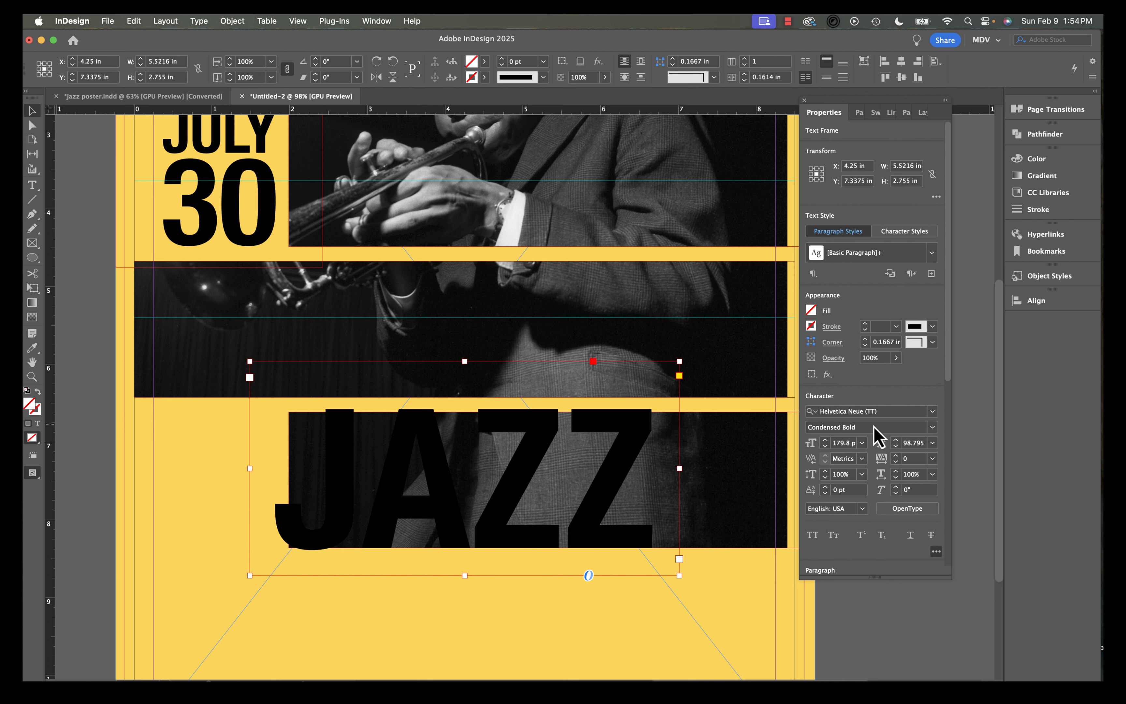
{"action": "left_click", "coordinate": [825, 446]}
{"action": "left_click", "coordinate": [826, 446]}
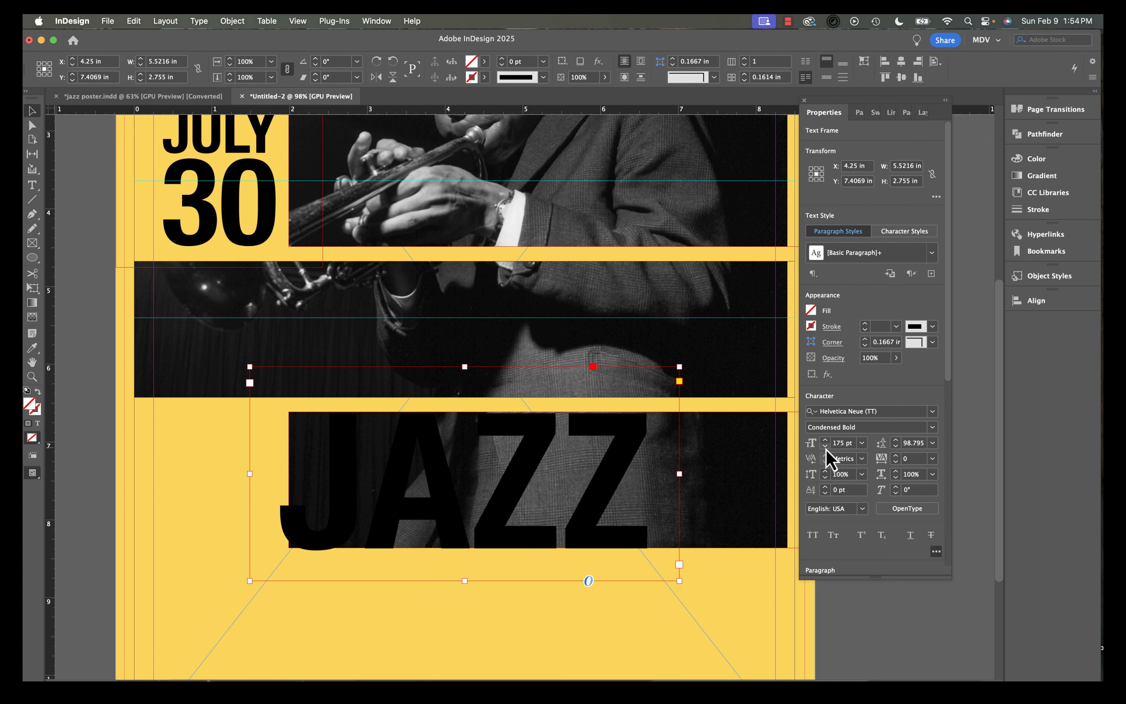
{"action": "left_click", "coordinate": [825, 446]}
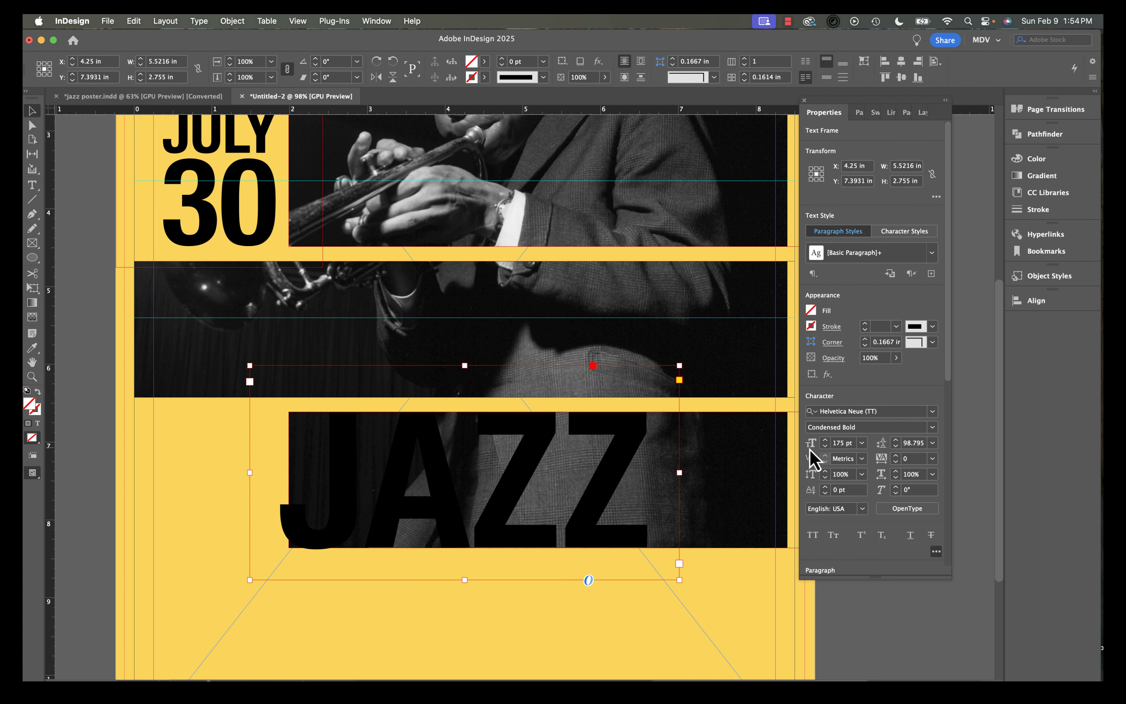
{"action": "left_click_drag", "start_coordinate": [611, 492], "coordinate": [574, 505]}
{"action": "left_click_drag", "start_coordinate": [500, 546], "coordinate": [501, 520]}
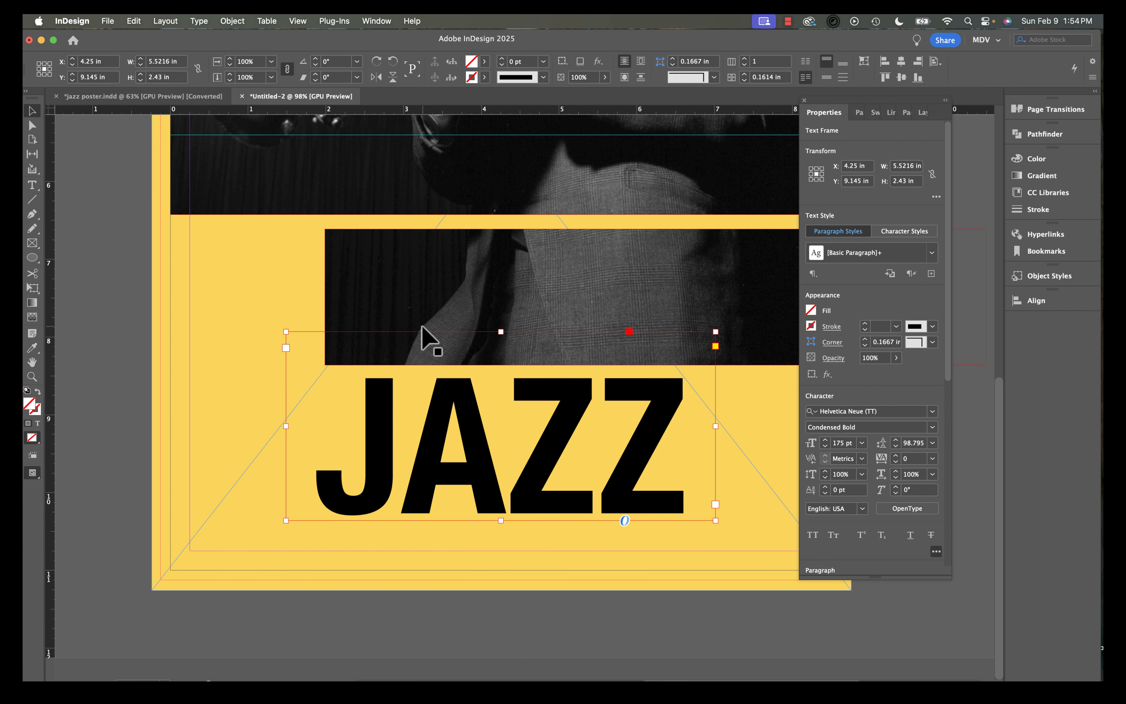
{"action": "scroll", "coordinate": [421, 326], "scroll_direction": "down", "scroll_amount": 5}
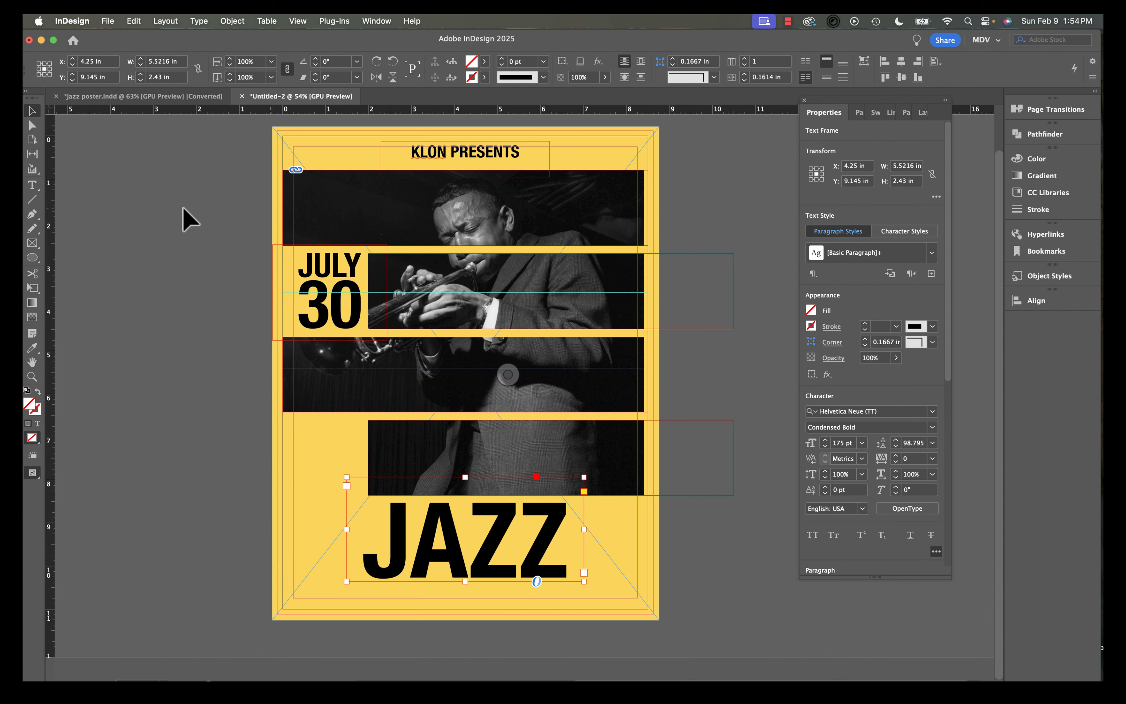
Duplicate the KLON PRESENTS heading below JAZZ and widen the copy's frame across the poster.
{"action": "left_click", "coordinate": [484, 157]}
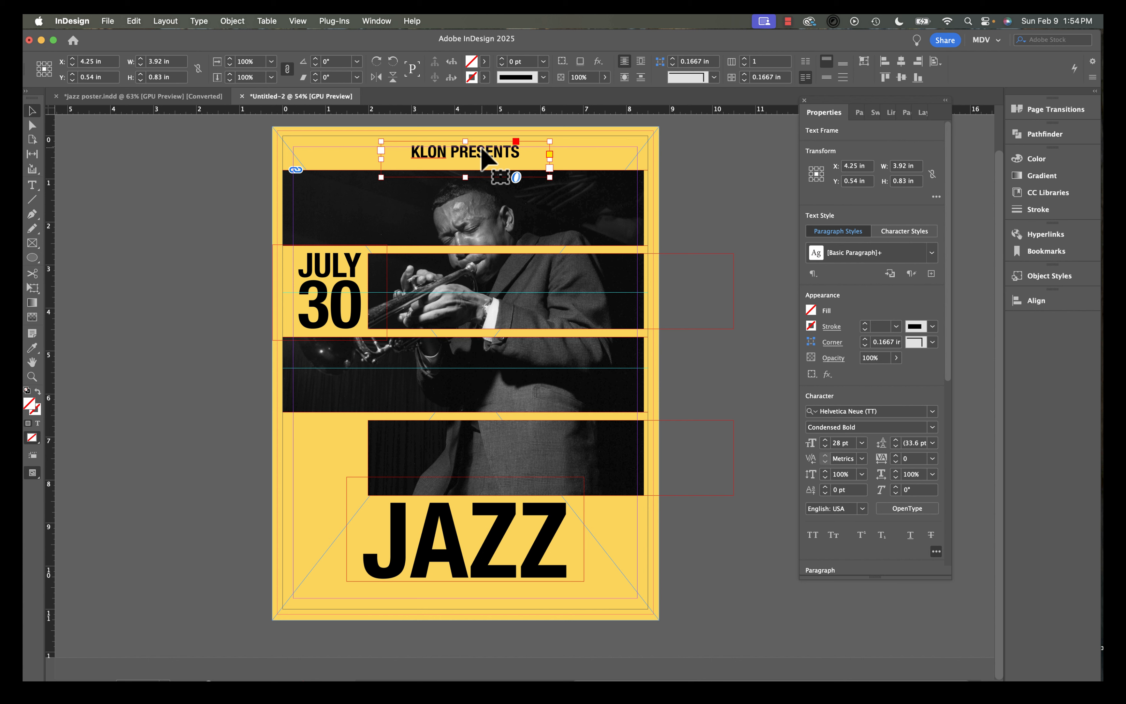
{"action": "left_click_drag", "start_coordinate": [482, 150], "coordinate": [473, 593]}
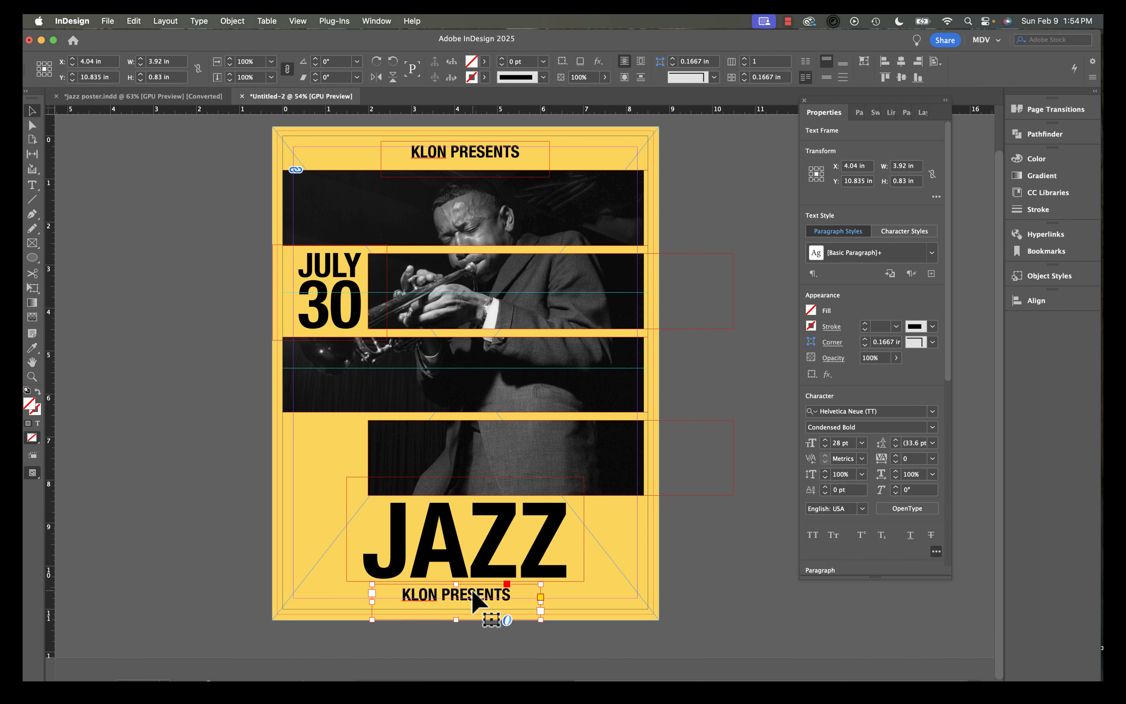
{"action": "double_click", "coordinate": [472, 594]}
{"action": "key", "text": "super+a"}
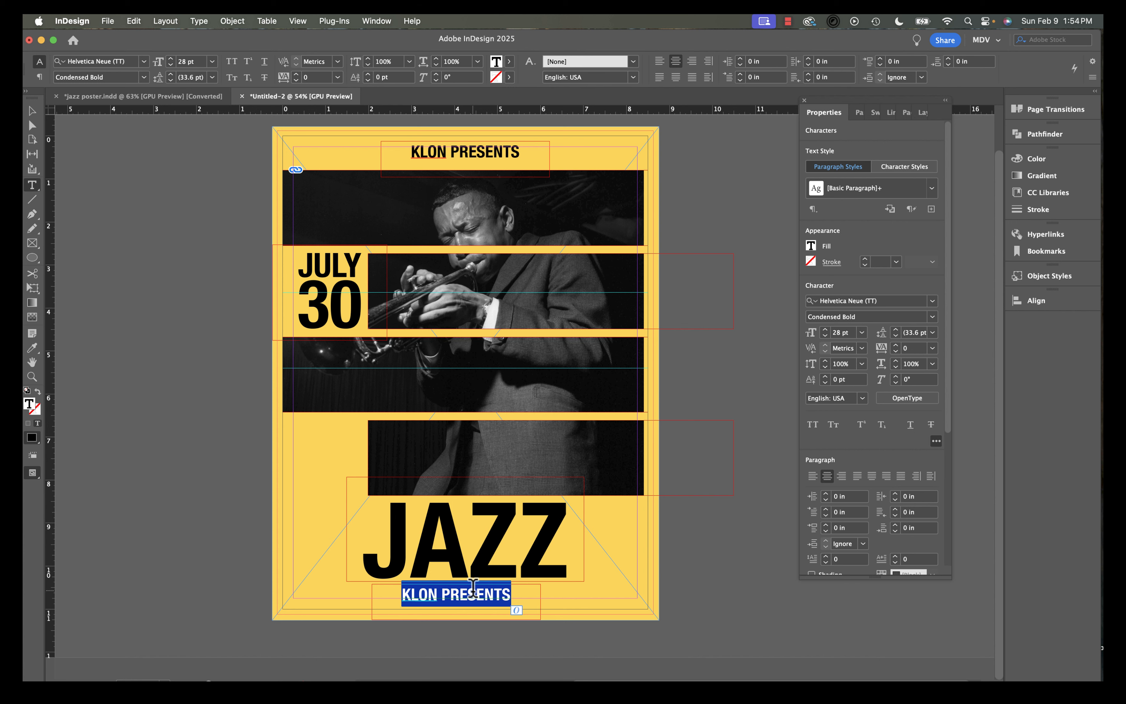
{"action": "left_click", "coordinate": [31, 117]}
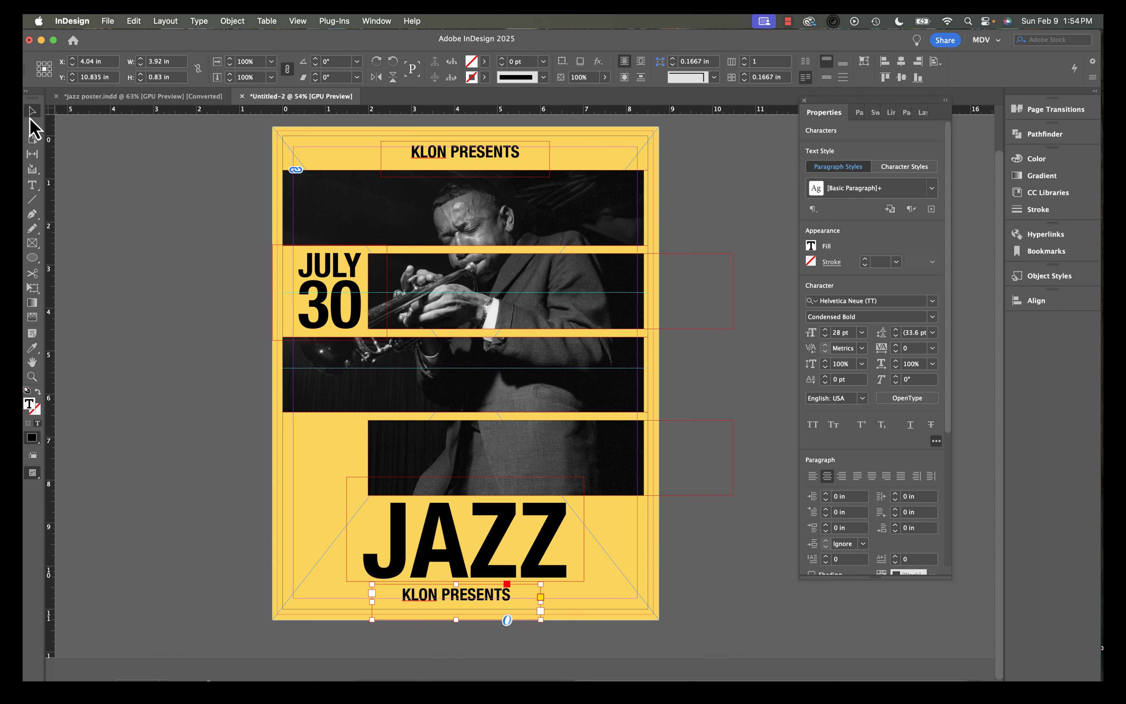
{"action": "left_click_drag", "start_coordinate": [371, 601], "coordinate": [293, 598]}
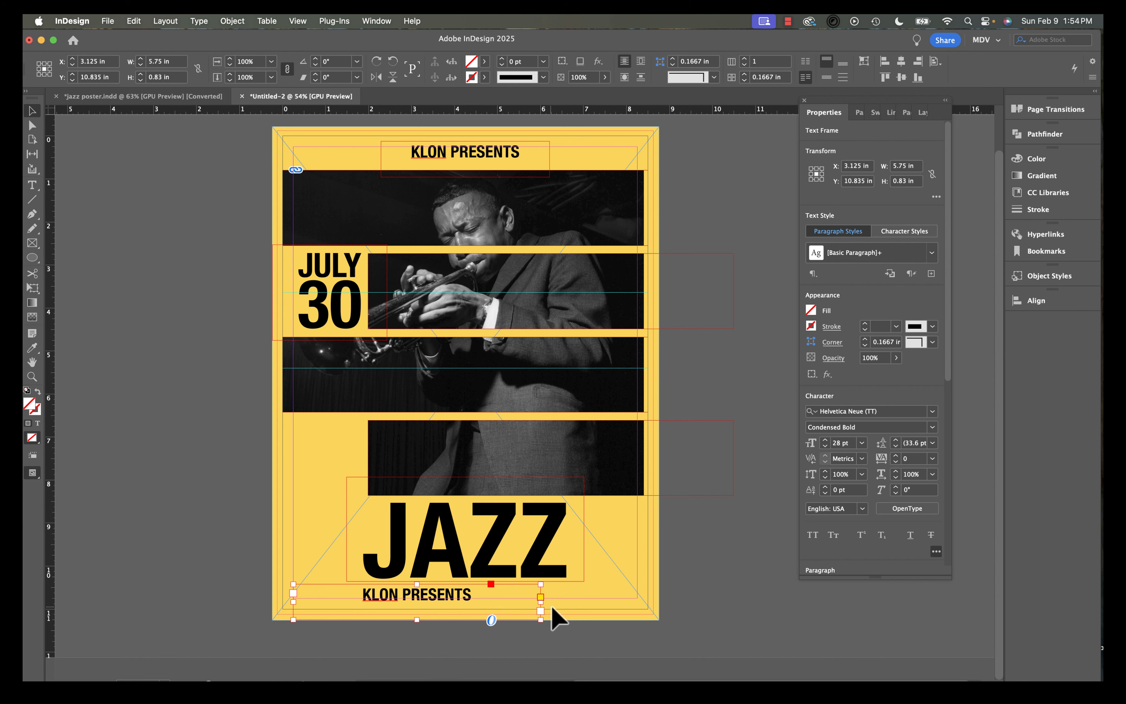
{"action": "left_click_drag", "start_coordinate": [540, 602], "coordinate": [638, 594]}
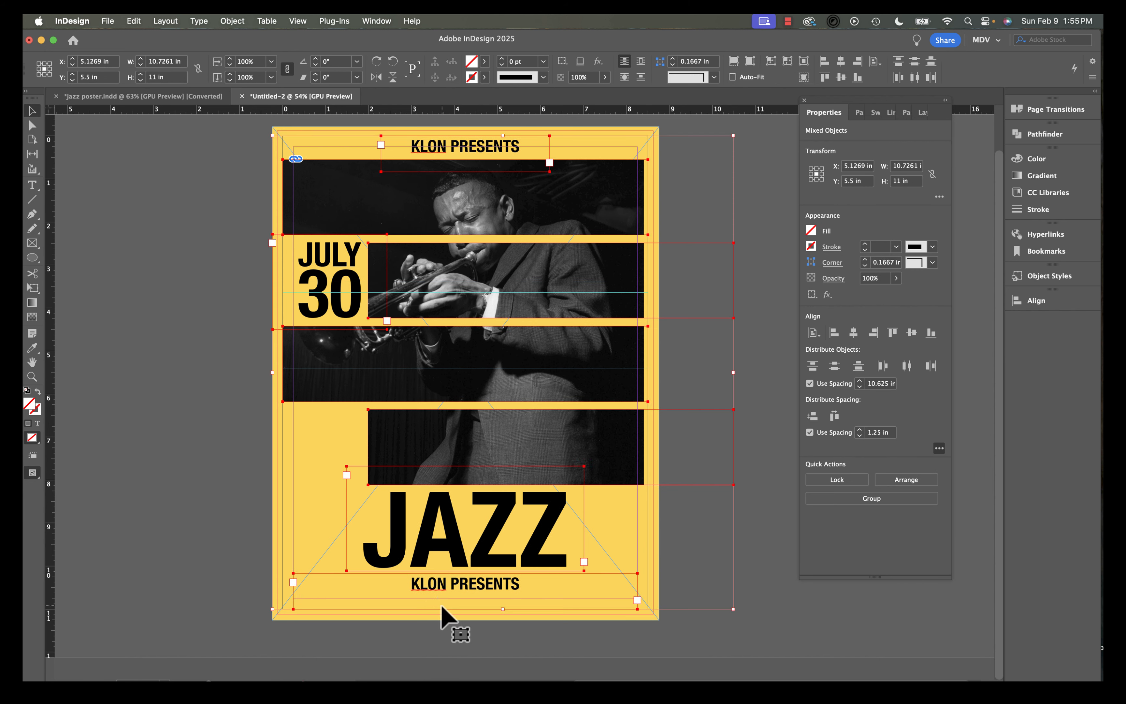
Replace the copied heading text with pasted NORTH LONDON HOTEL / 8PM-MIDNIGHT lines.
{"action": "triple_click", "coordinate": [443, 589]}
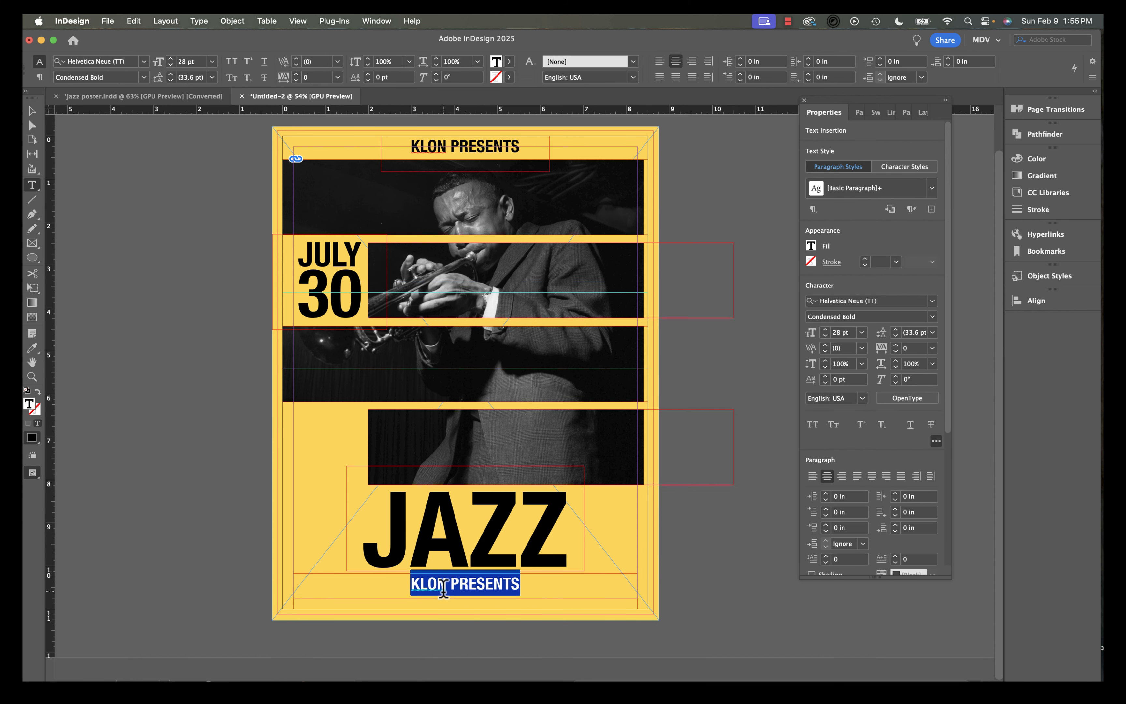
{"action": "type", "text": "NORTH LONDON HOTEL 8PM-MIDNIGHT"}
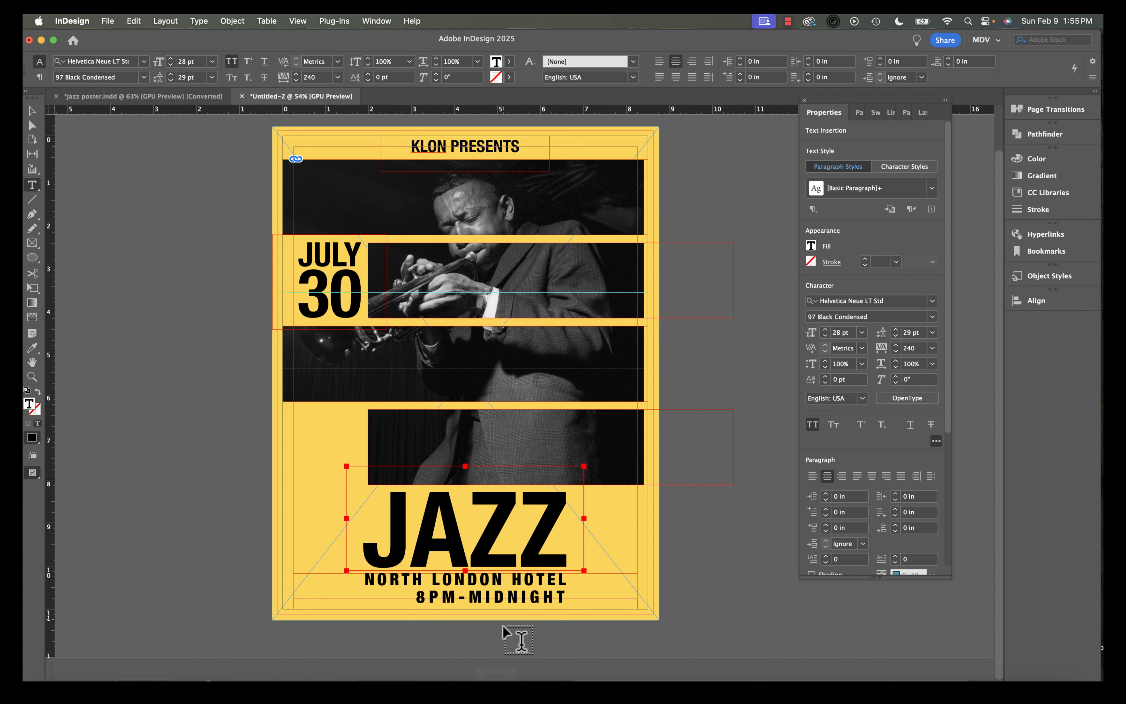
{"action": "double_click", "coordinate": [510, 592]}
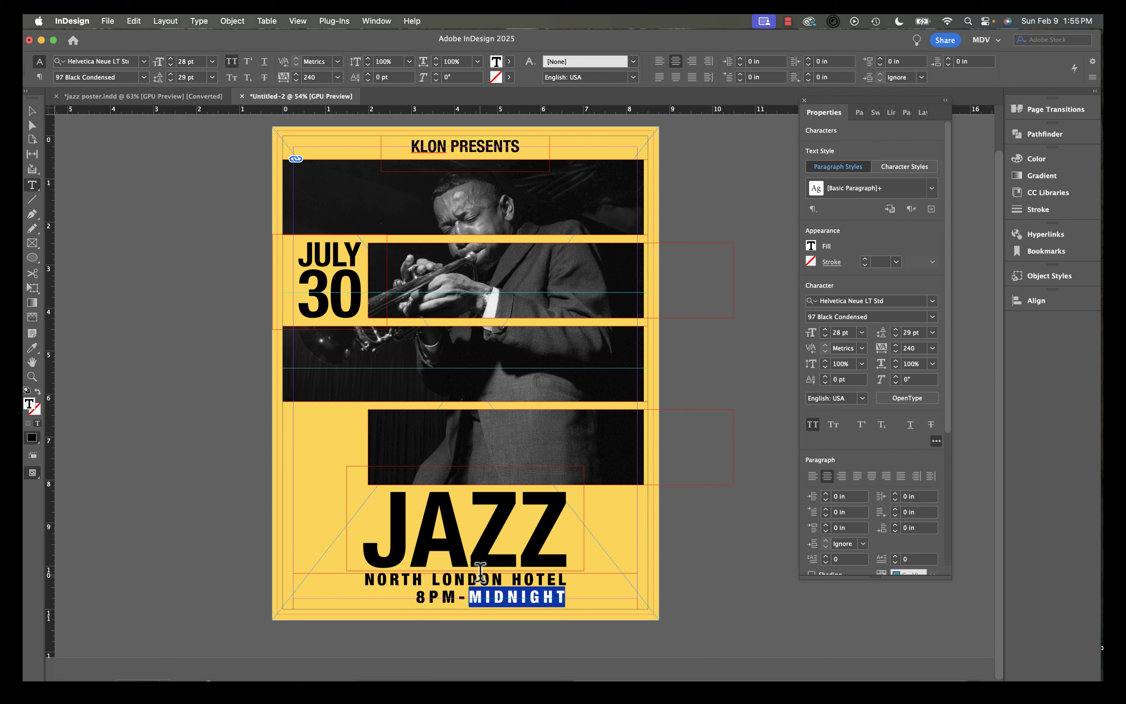
Set the tracking of the KLON PRESENTS heading to 200.
{"action": "double_click", "coordinate": [471, 140]}
{"action": "triple_click", "coordinate": [472, 140]}
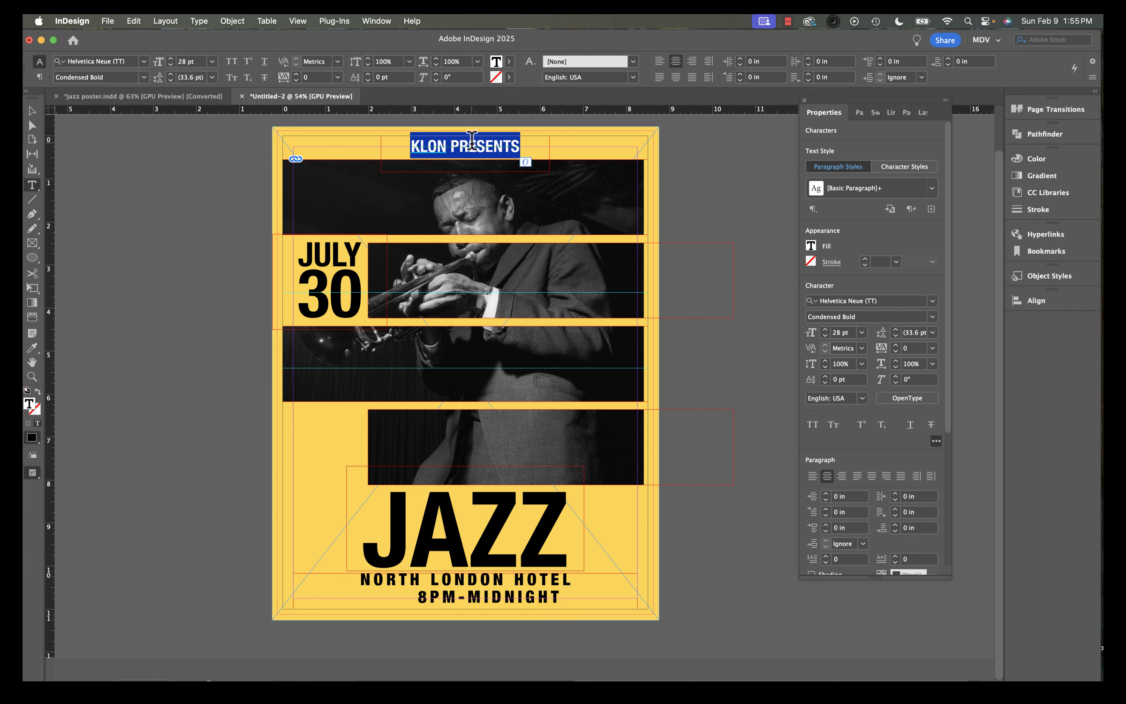
{"action": "left_click", "coordinate": [932, 348]}
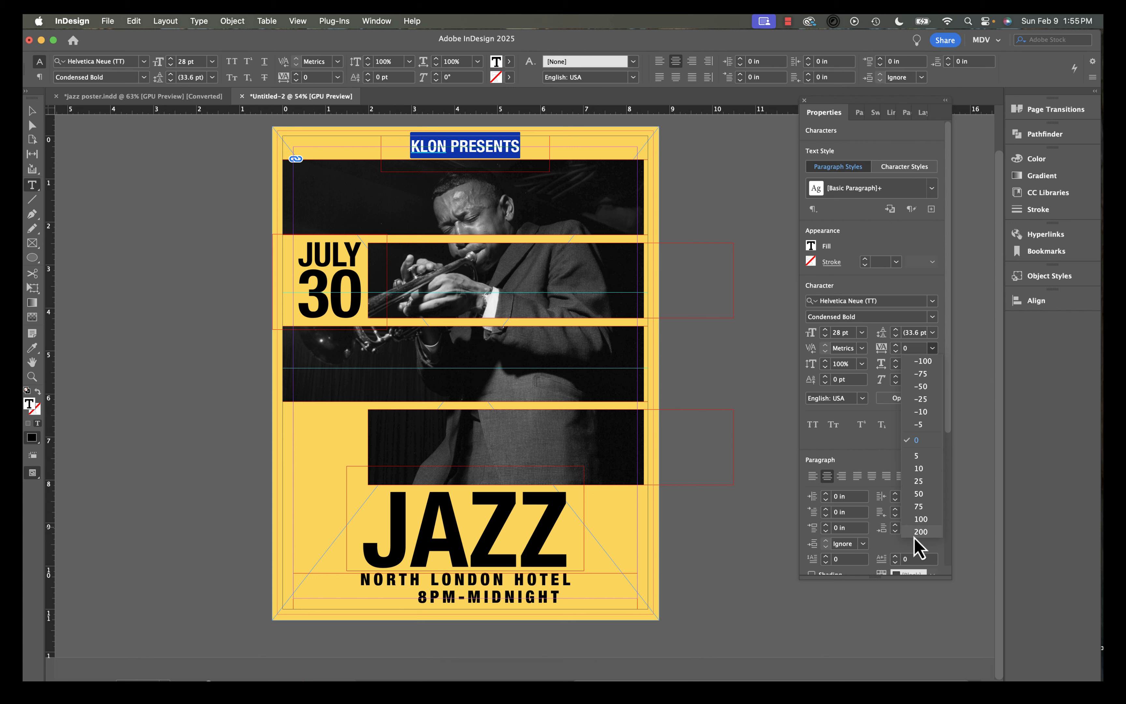
{"action": "left_click", "coordinate": [920, 519]}
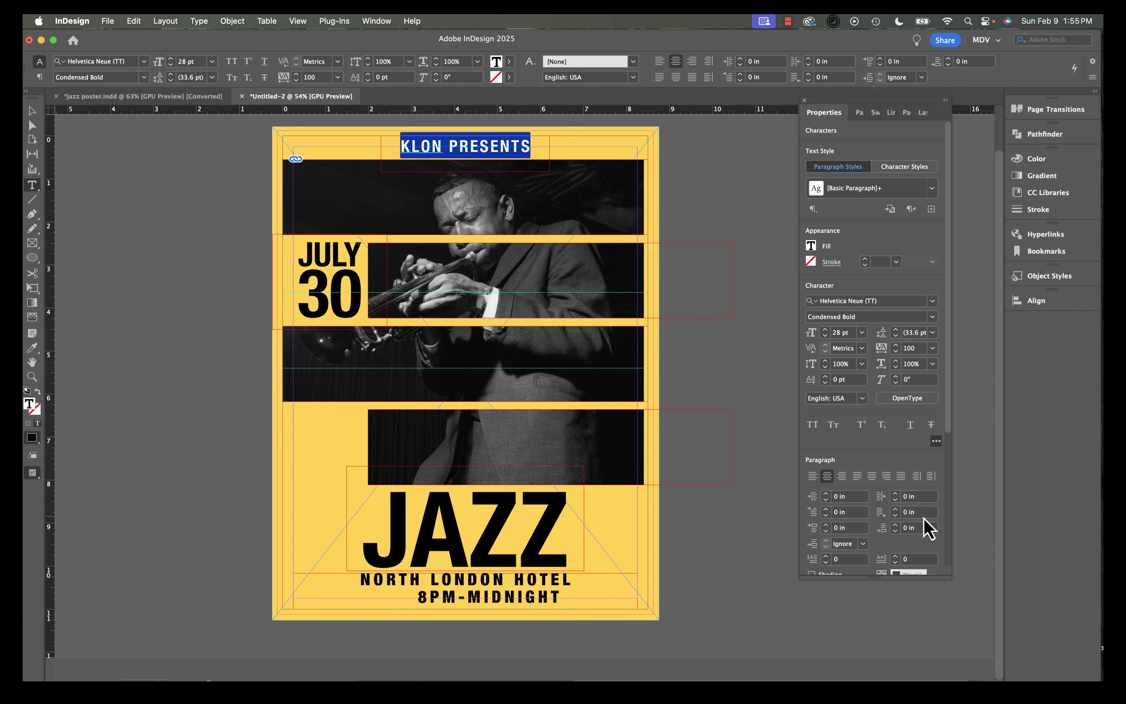
{"action": "left_click", "coordinate": [906, 348]}
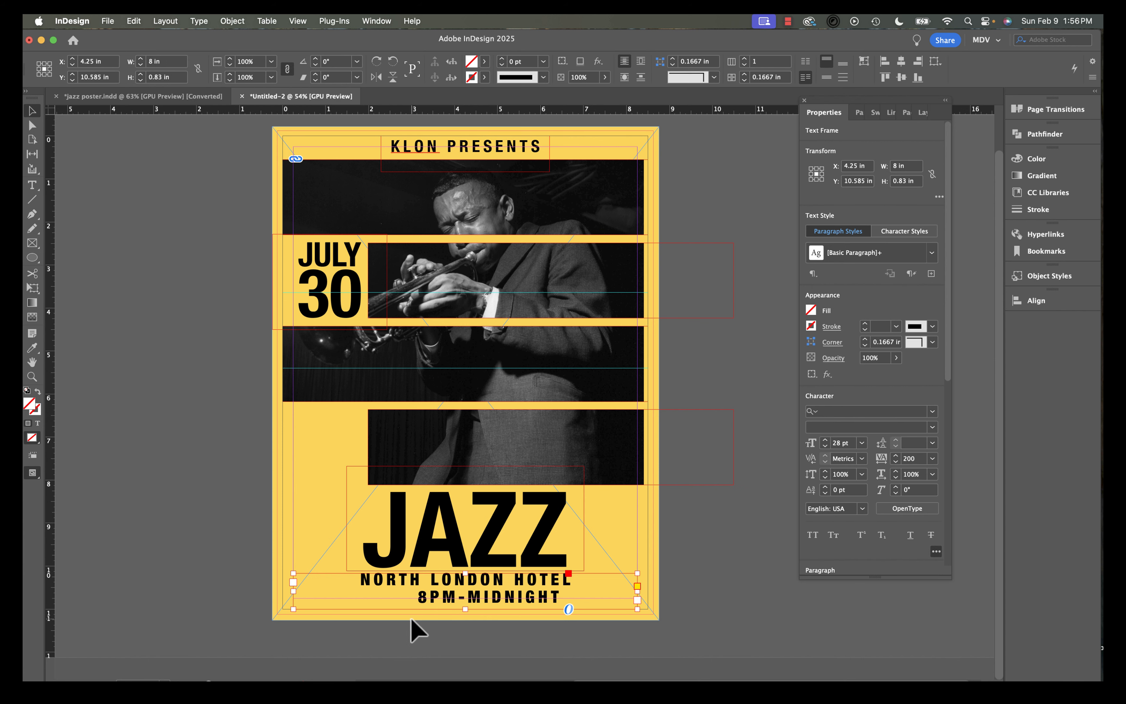
Right-align the venue and time text and shift its frame left under JAZZ.
{"action": "double_click", "coordinate": [456, 598]}
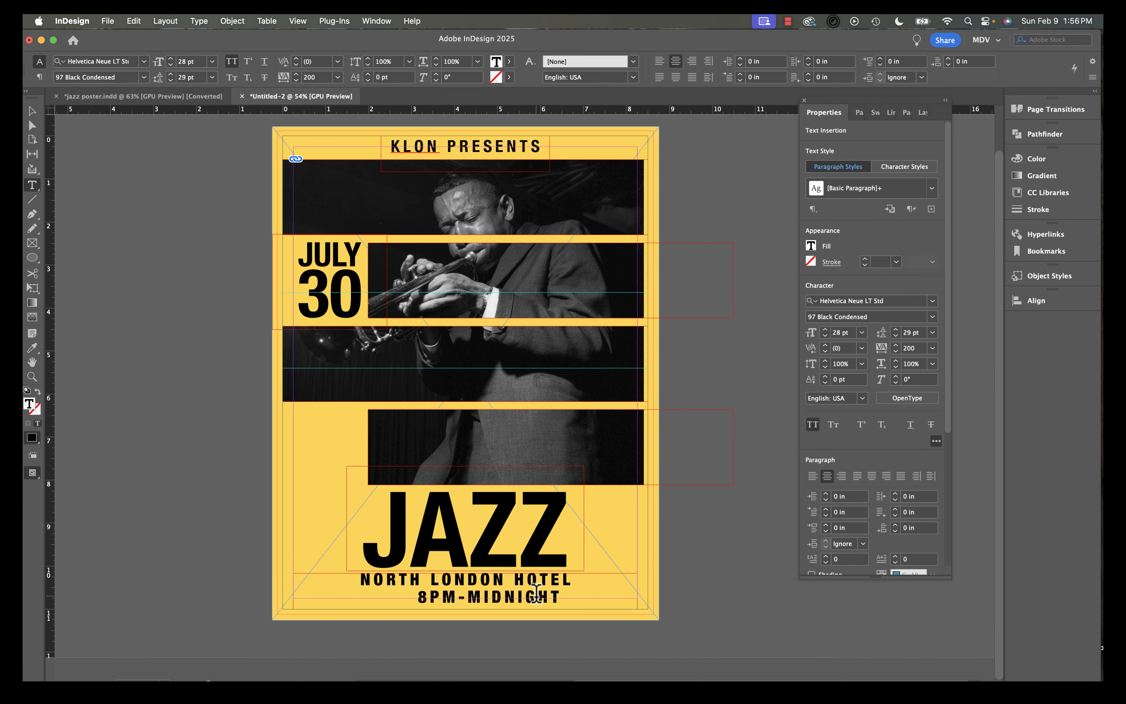
{"action": "key", "text": "super+a"}
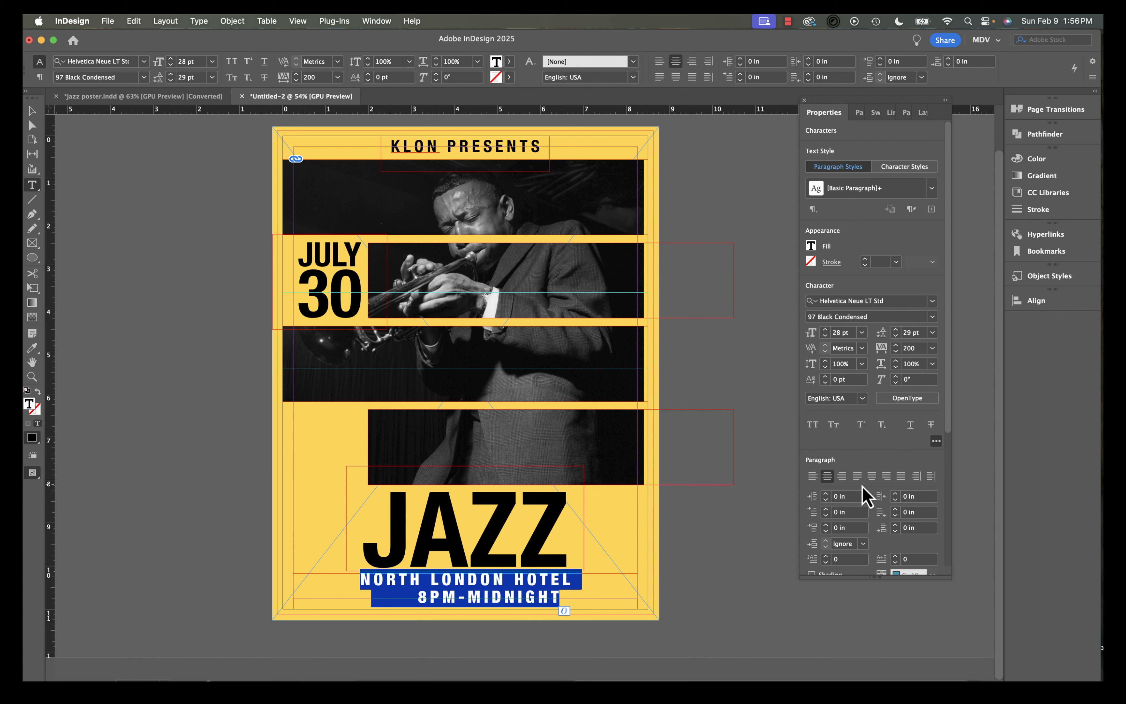
{"action": "left_click", "coordinate": [841, 476]}
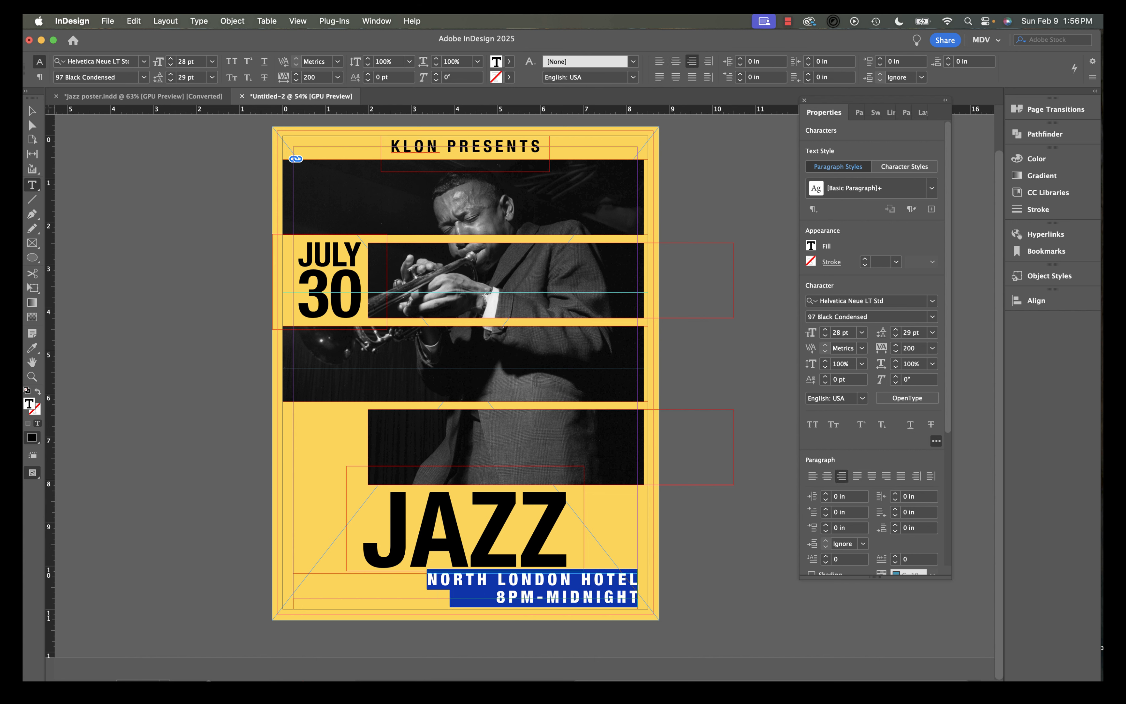
{"action": "left_click", "coordinate": [29, 116]}
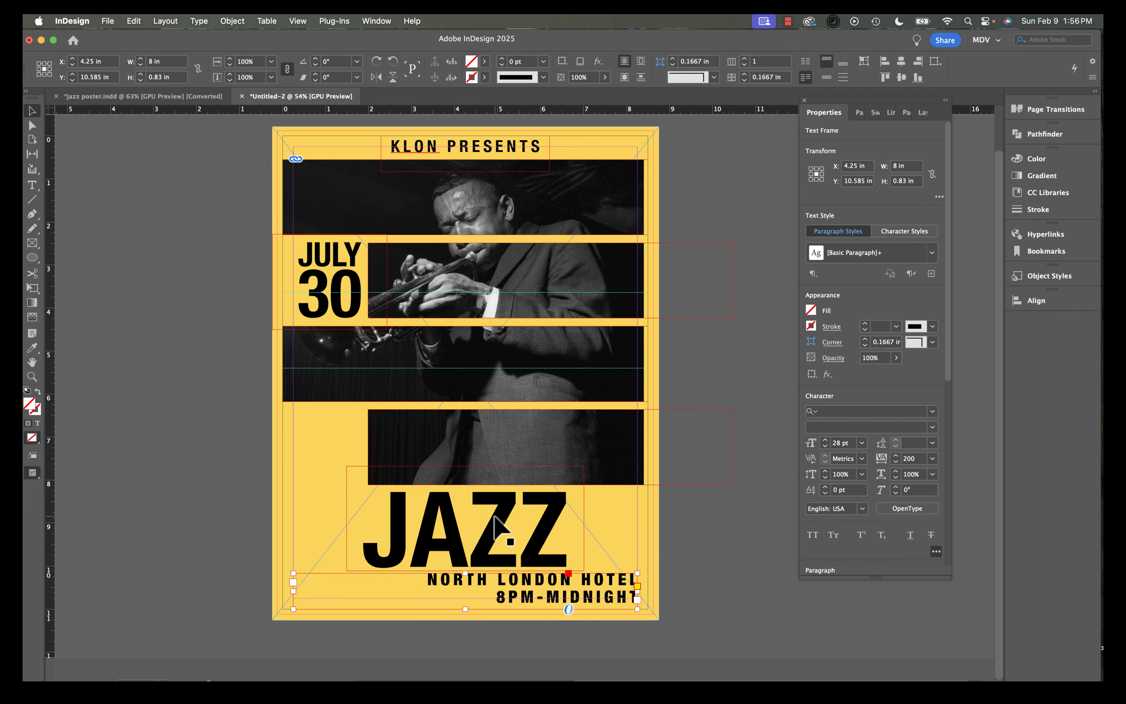
{"action": "left_click_drag", "start_coordinate": [604, 603], "coordinate": [533, 598]}
{"action": "left_click", "coordinate": [717, 535]}
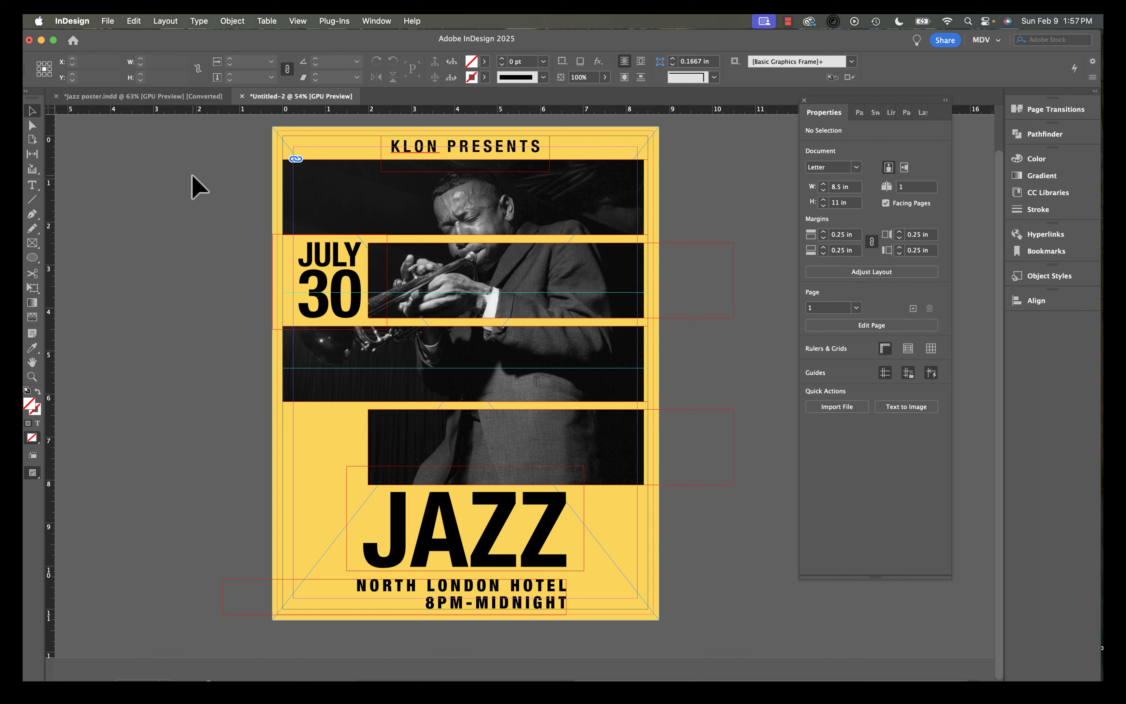
Select all poster elements and rotate them together so the whole layout tilts counterclockwise, then preview it.
{"action": "left_click_drag", "start_coordinate": [217, 135], "coordinate": [656, 641]}
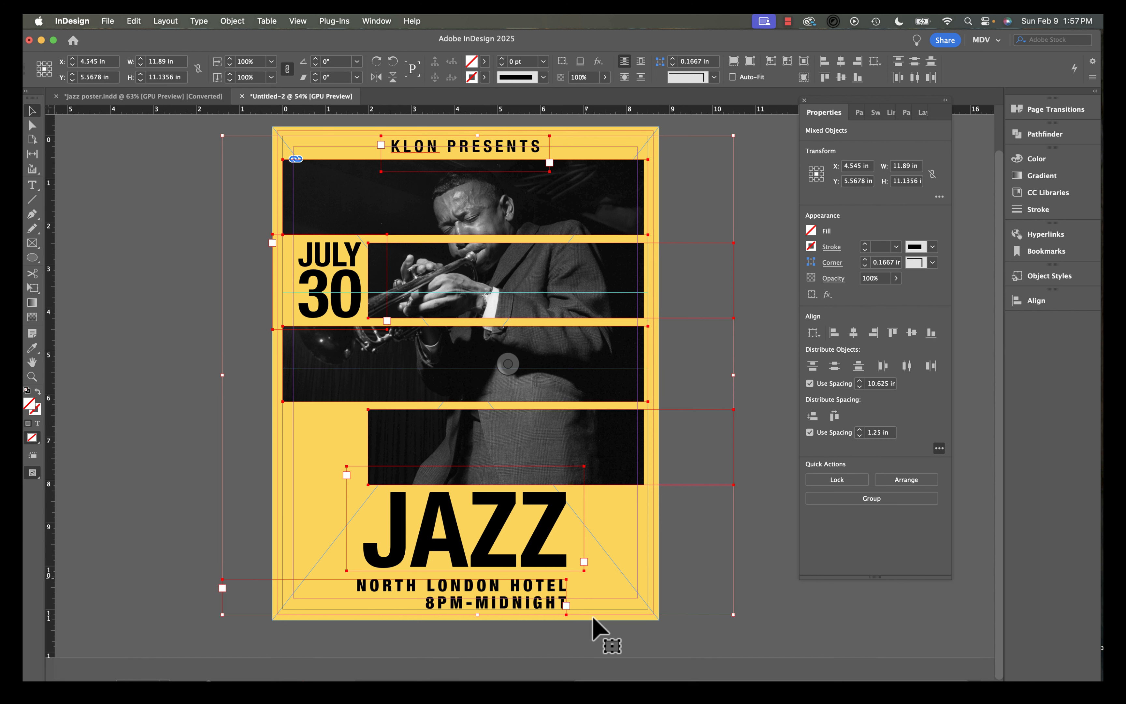
{"action": "left_click", "coordinate": [570, 642]}
{"action": "key", "text": "super+a"}
{"action": "left_click_drag", "start_coordinate": [737, 621], "coordinate": [755, 550]}
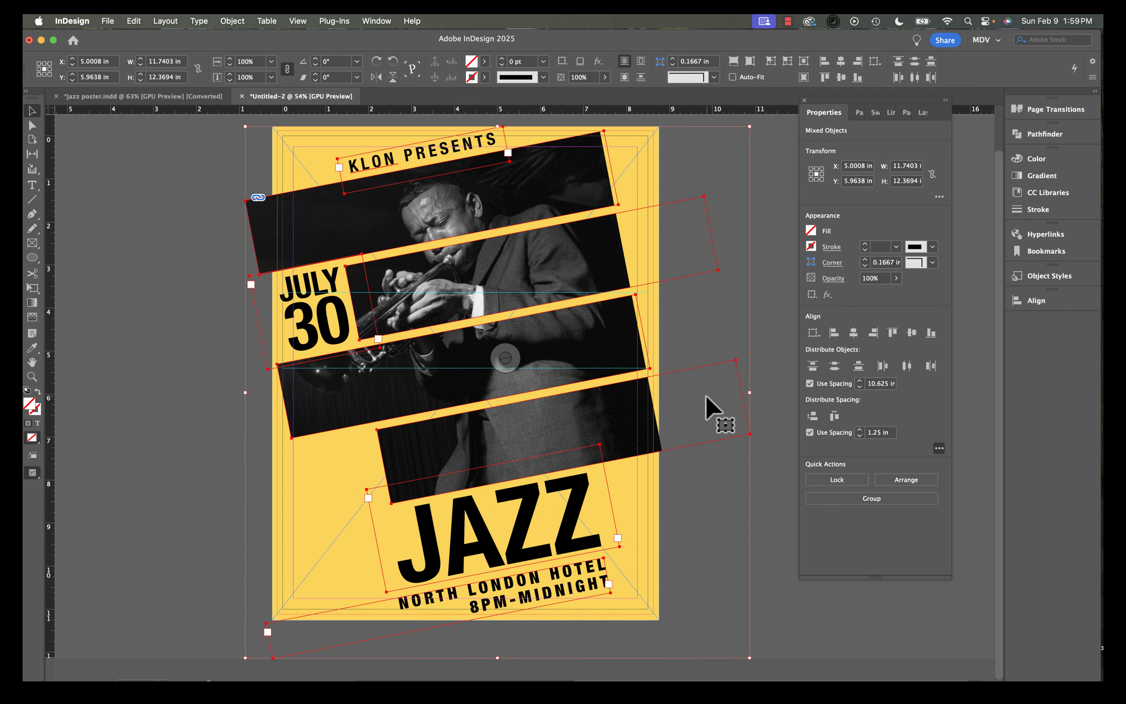
{"action": "left_click", "coordinate": [767, 368]}
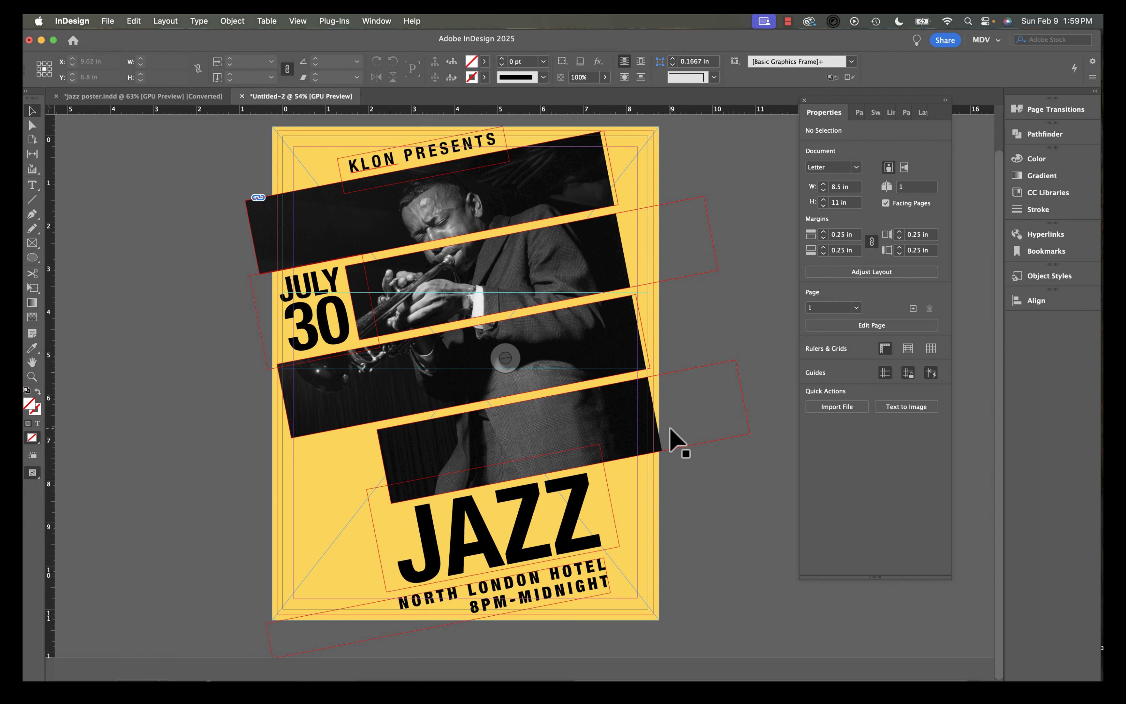
{"action": "key", "text": "w"}
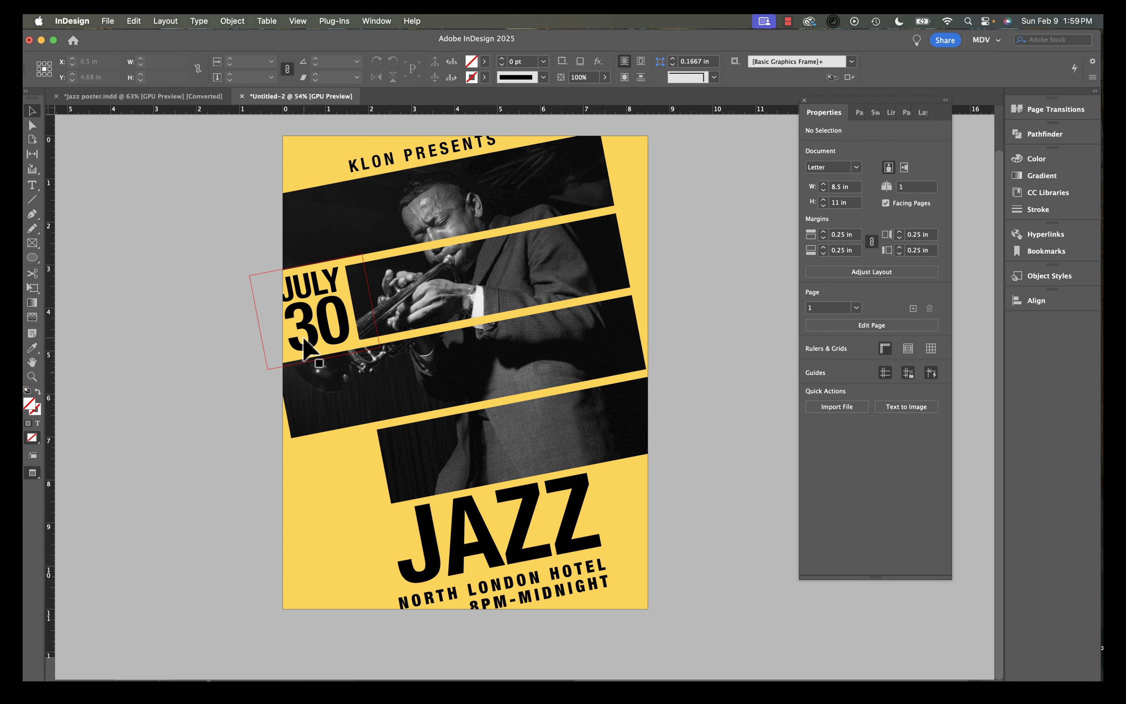
{"action": "key", "text": "w"}
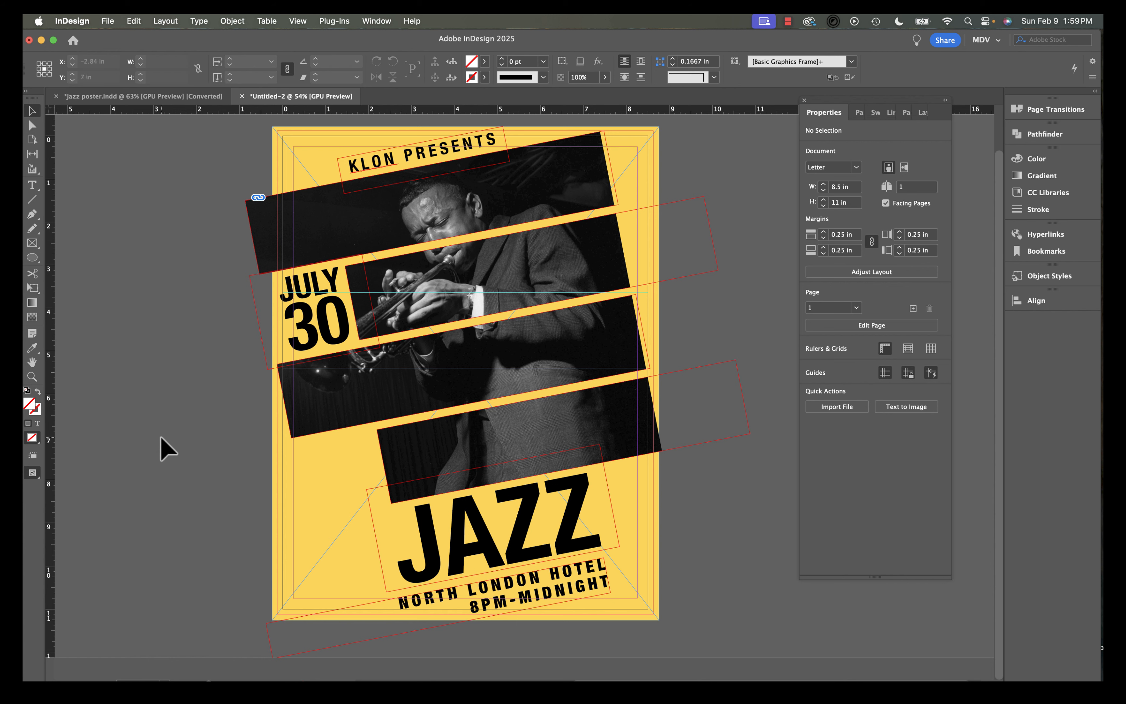
Scale the whole tilted layout slightly smaller and nudge it down and to the right to sit within the page.
{"action": "left_click_drag", "start_coordinate": [229, 127], "coordinate": [746, 642]}
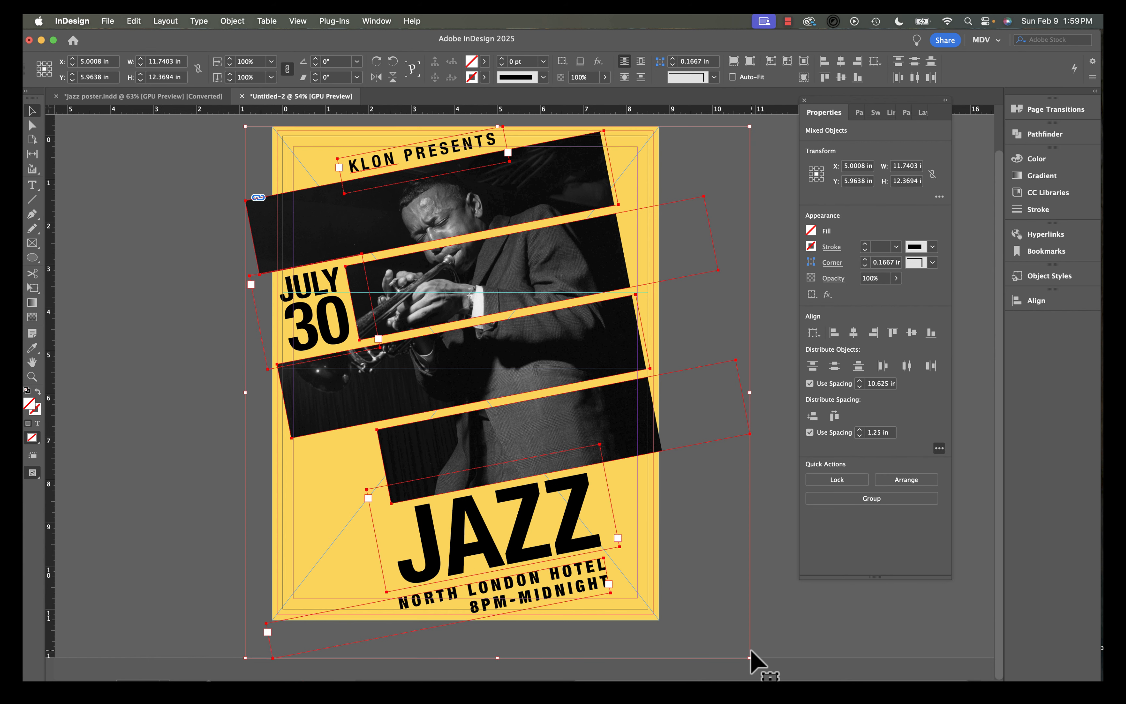
{"action": "scroll", "coordinate": [751, 652], "scroll_direction": "left", "scroll_amount": 1}
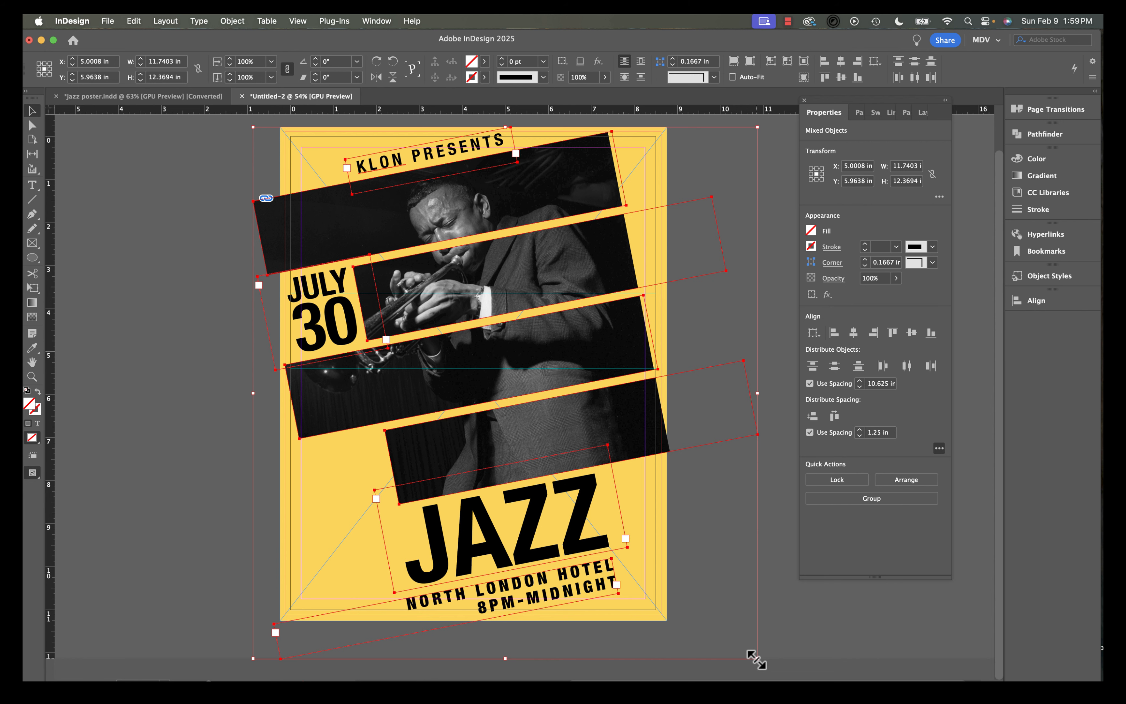
{"action": "left_click_drag", "start_coordinate": [756, 660], "coordinate": [727, 634]}
{"action": "left_click_drag", "start_coordinate": [611, 412], "coordinate": [623, 419]}
{"action": "scroll", "coordinate": [546, 341], "scroll_direction": "up", "scroll_amount": 5}
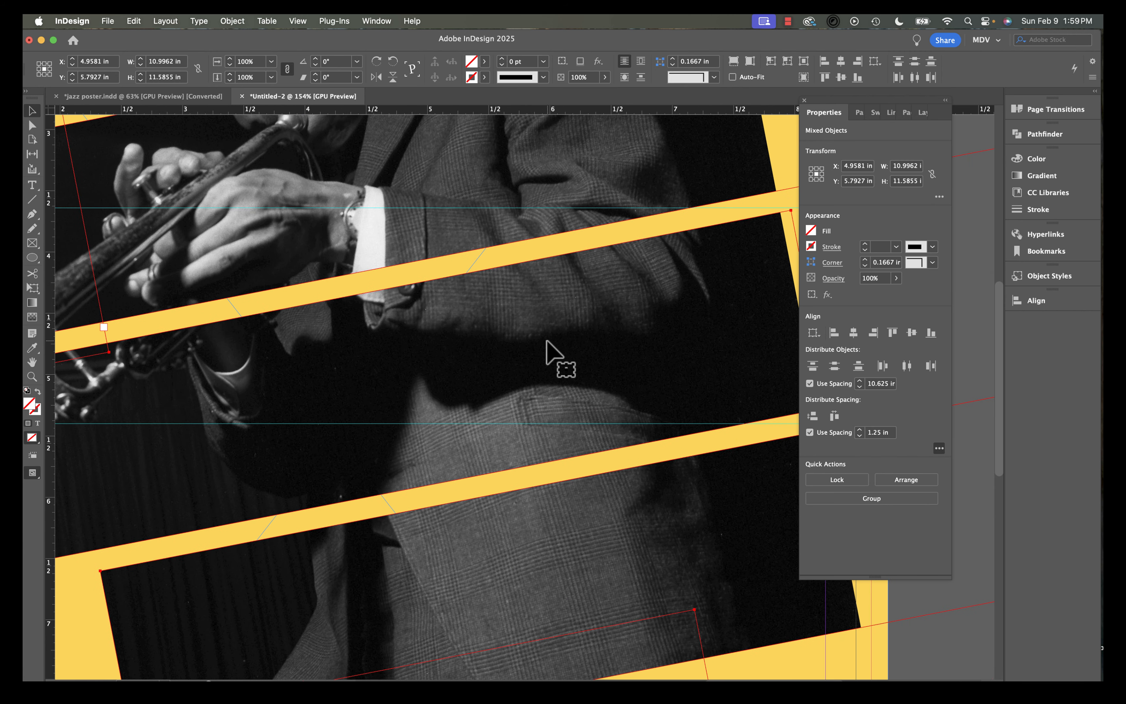
{"action": "scroll", "coordinate": [546, 341], "scroll_direction": "up", "scroll_amount": 10}
{"action": "scroll", "coordinate": [546, 341], "scroll_direction": "up", "scroll_amount": 3}
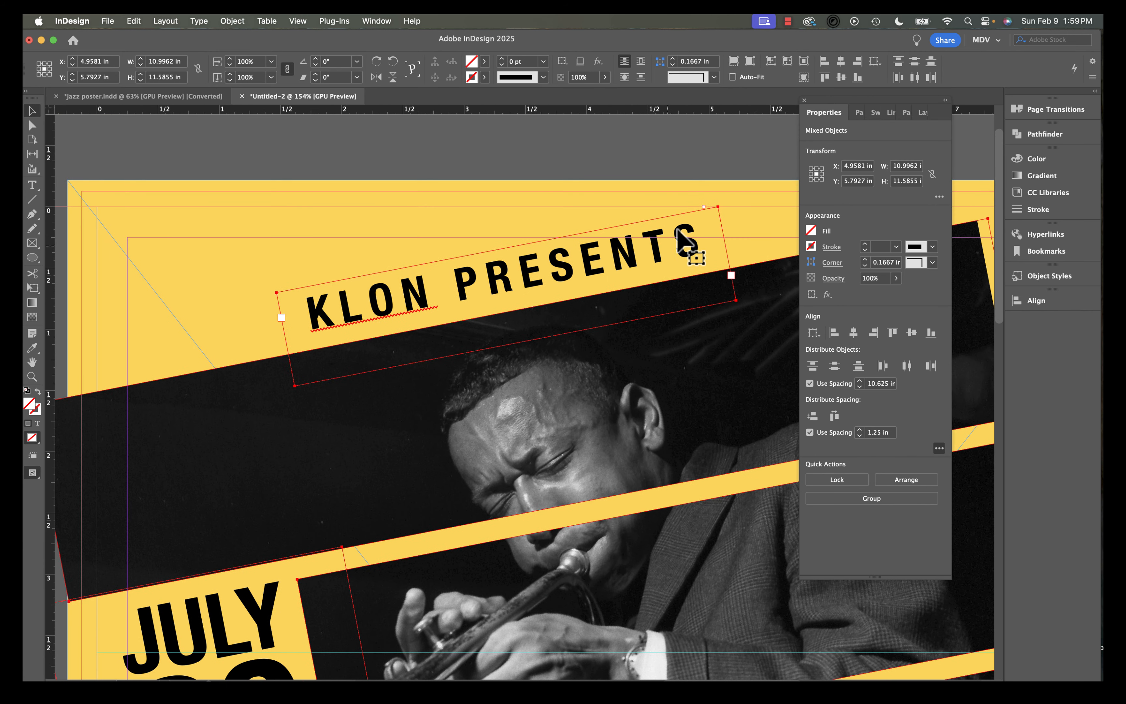
{"action": "left_click_drag", "start_coordinate": [686, 251], "coordinate": [685, 262]}
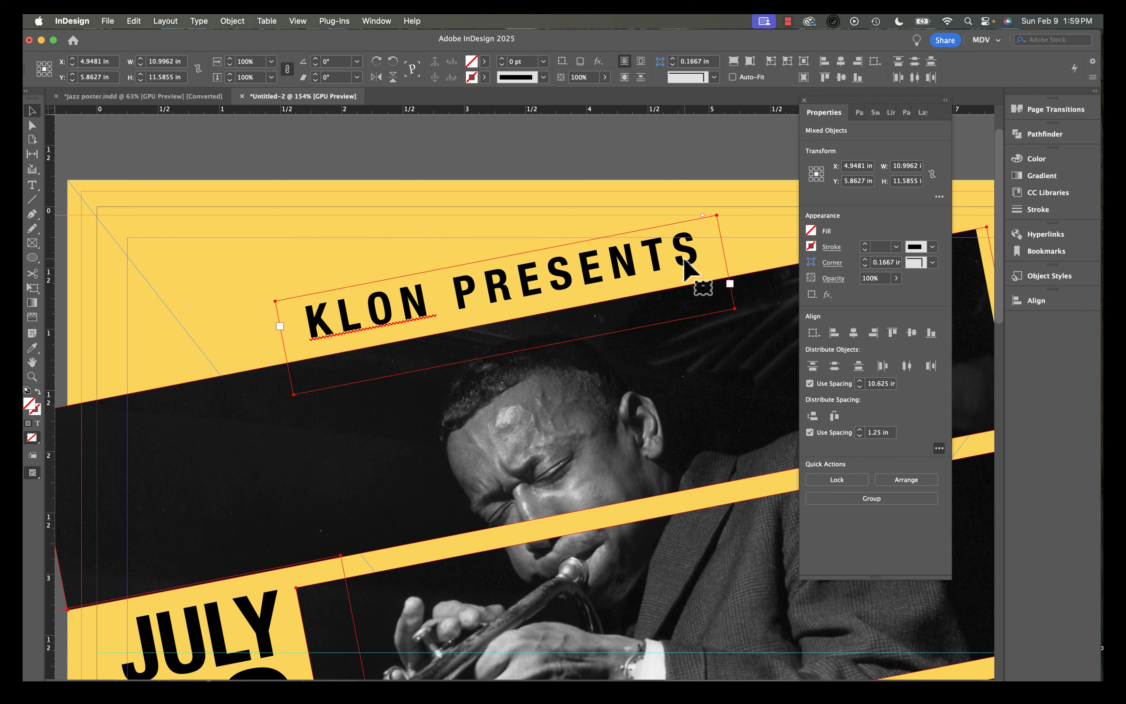
{"action": "key", "text": "Down"}
{"action": "key", "text": "Down"}
{"action": "key", "text": "Down"}
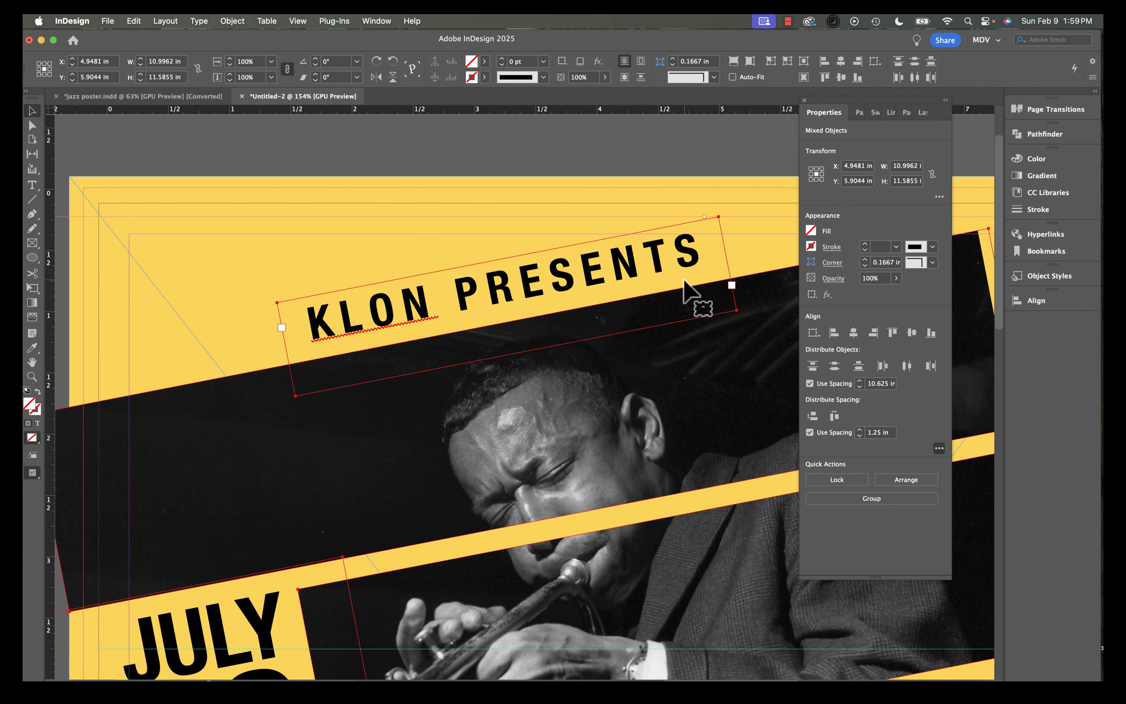
{"action": "scroll", "coordinate": [694, 289], "scroll_direction": "down", "scroll_amount": 10}
{"action": "scroll", "coordinate": [693, 288], "scroll_direction": "left", "scroll_amount": 5}
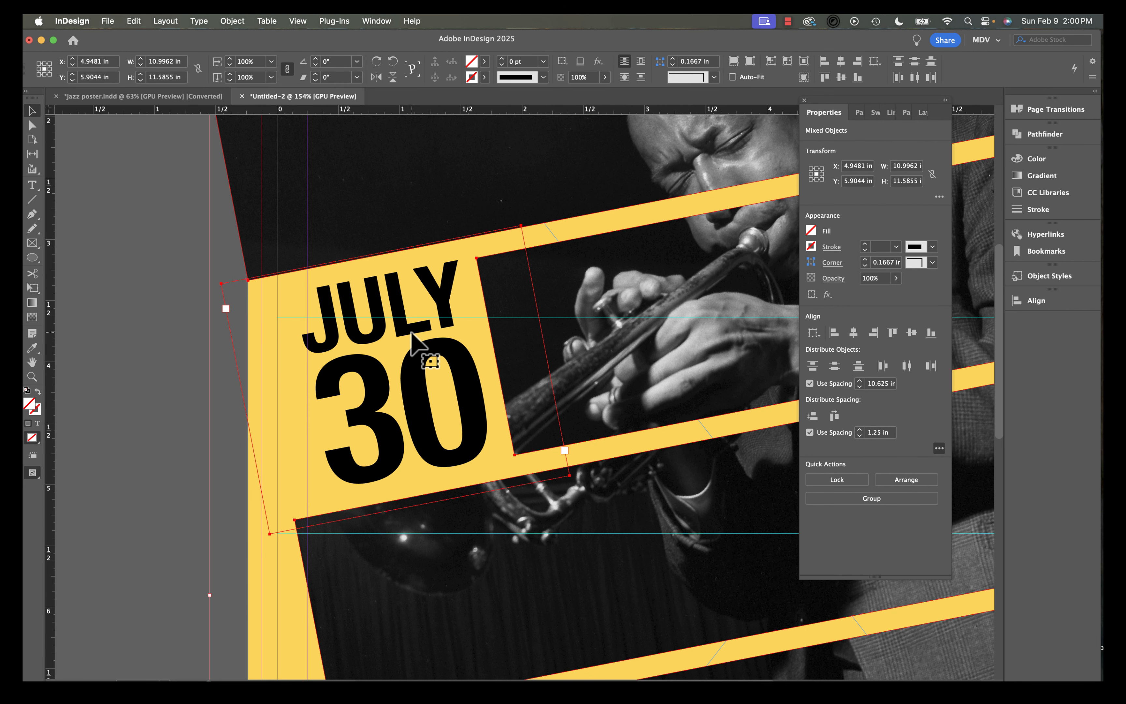
{"action": "key", "text": "Right"}
{"action": "key", "text": "Right"}
{"action": "key", "text": "Right"}
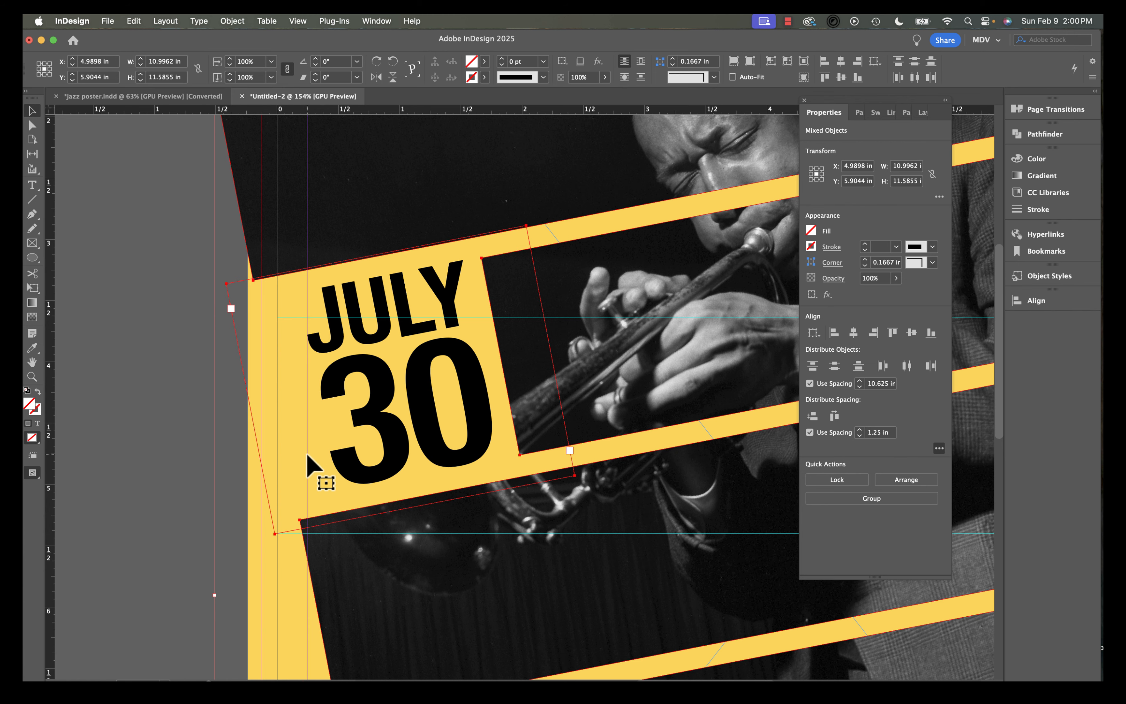
{"action": "scroll", "coordinate": [318, 433], "scroll_direction": "down", "scroll_amount": 5}
{"action": "scroll", "coordinate": [318, 433], "scroll_direction": "right", "scroll_amount": 3}
{"action": "scroll", "coordinate": [319, 433], "scroll_direction": "down", "scroll_amount": 12}
{"action": "scroll", "coordinate": [318, 433], "scroll_direction": "right", "scroll_amount": 7}
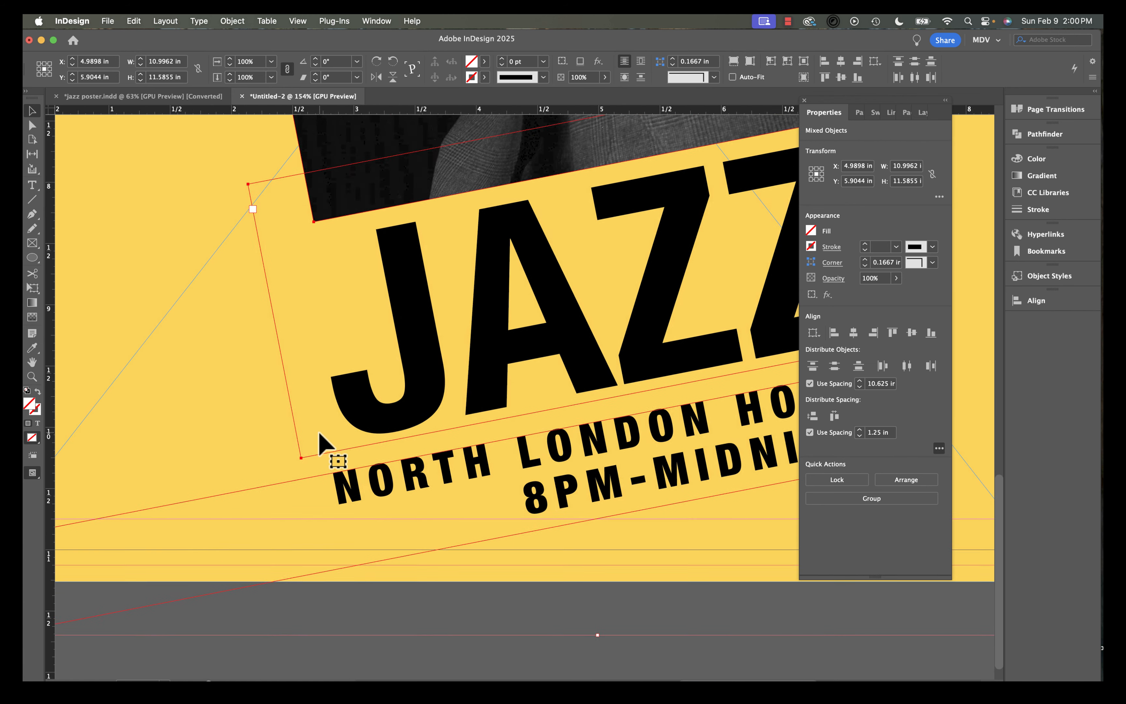
{"action": "scroll", "coordinate": [433, 496], "scroll_direction": "down", "scroll_amount": 5}
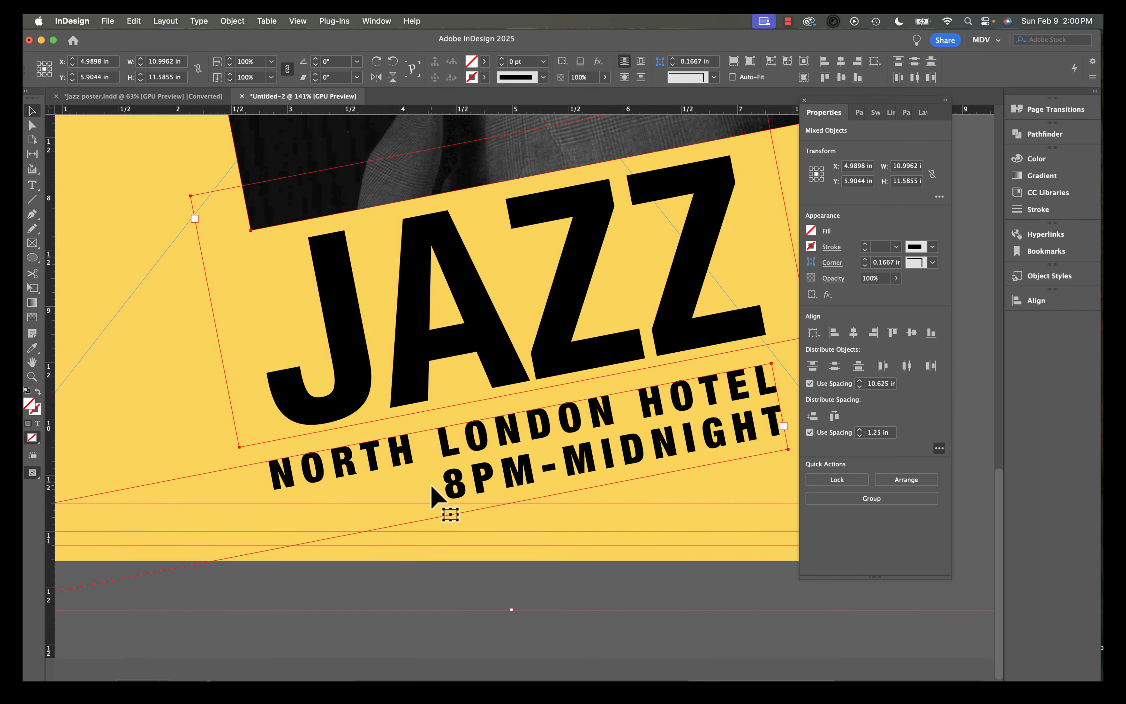
{"action": "scroll", "coordinate": [432, 495], "scroll_direction": "down", "scroll_amount": 5}
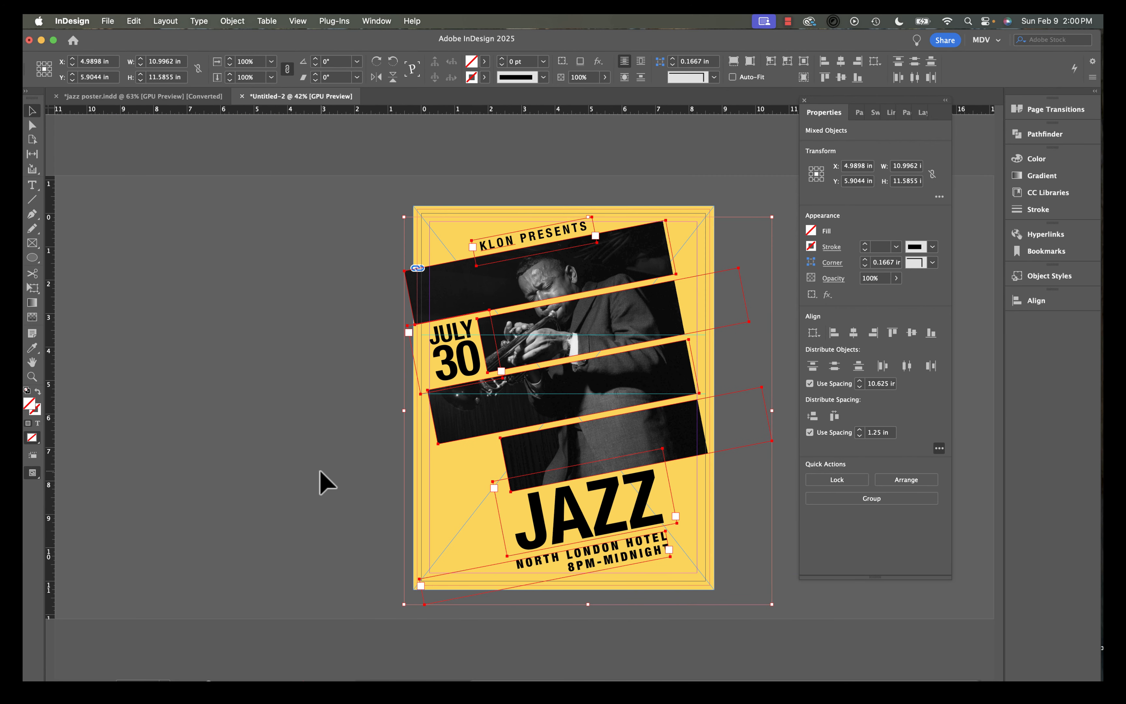
{"action": "left_click", "coordinate": [322, 478]}
Enlarge the photo inside its staggered frames to about 122% scale.
{"action": "key", "text": "w"}
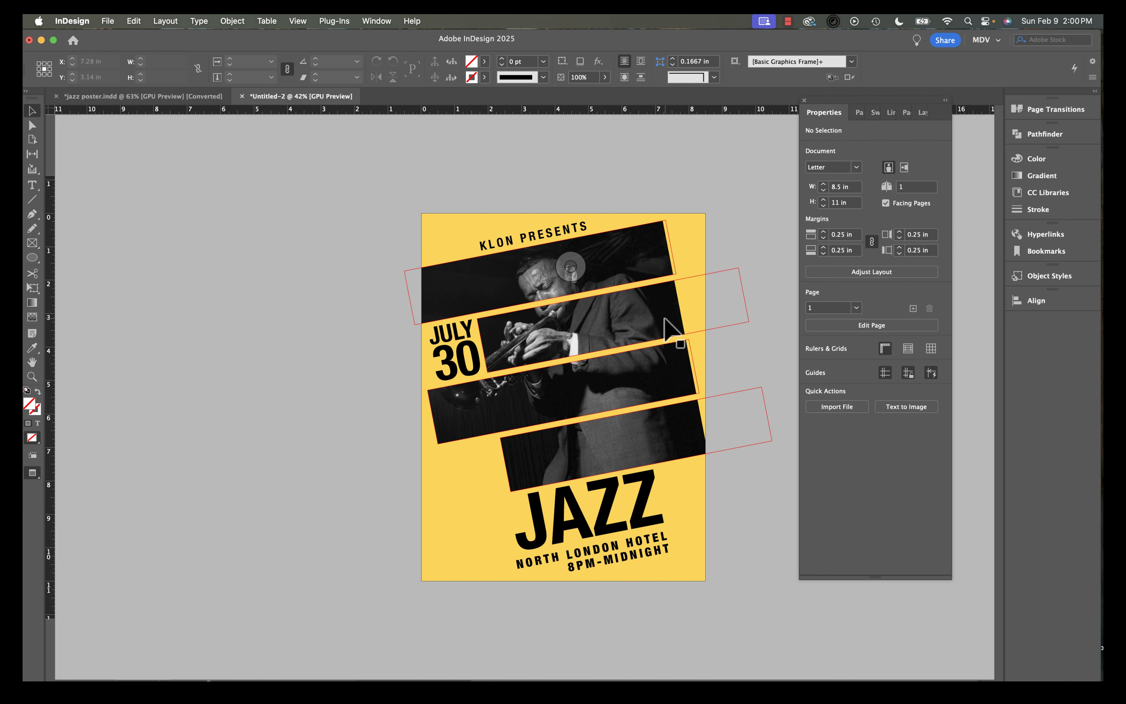
{"action": "left_click", "coordinate": [666, 319]}
{"action": "double_click", "coordinate": [665, 319]}
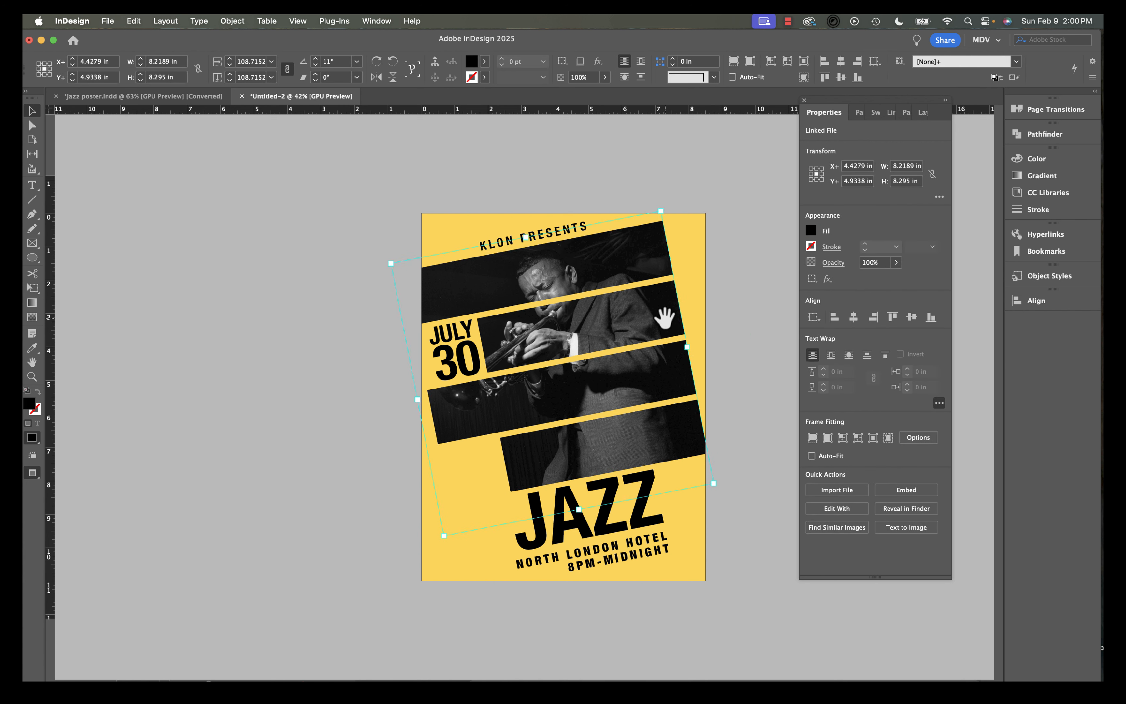
{"action": "left_click_drag", "start_coordinate": [712, 484], "coordinate": [754, 501]}
{"action": "left_click", "coordinate": [739, 576]}
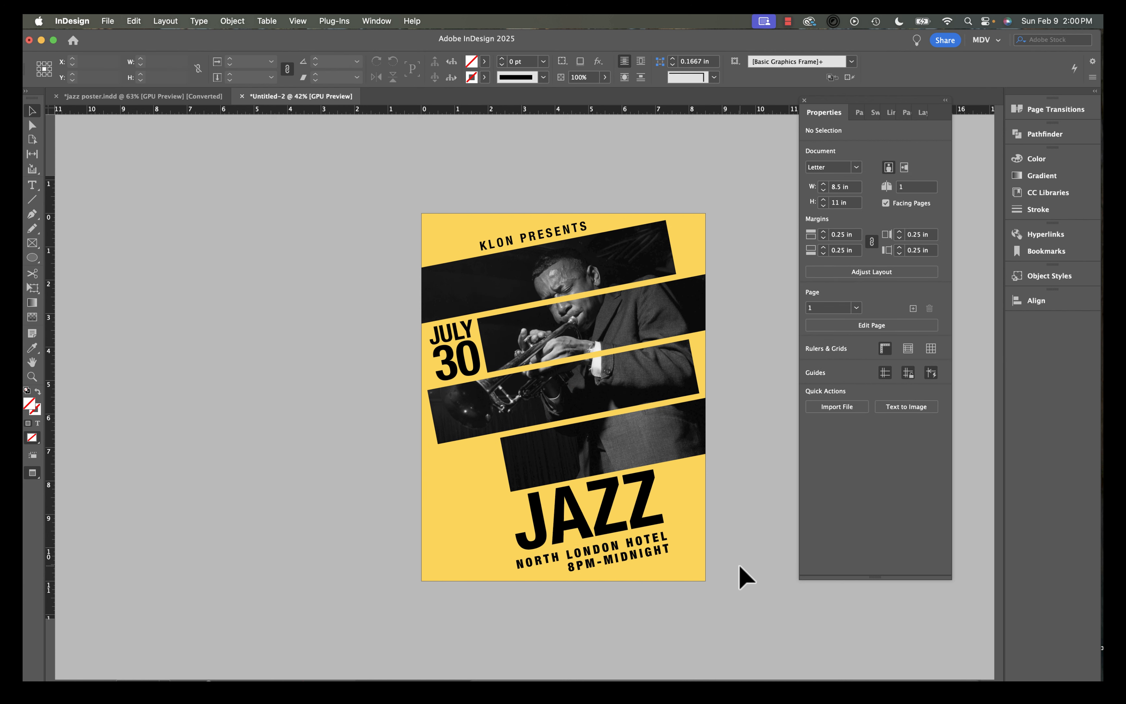
Move the left-side anchor points of the third photo strip outward so it extends past the page edge.
{"action": "key", "text": "a"}
{"action": "key", "text": "super+equal"}
{"action": "scroll", "coordinate": [456, 425], "scroll_direction": "up", "scroll_amount": 3}
{"action": "left_click", "coordinate": [427, 418]}
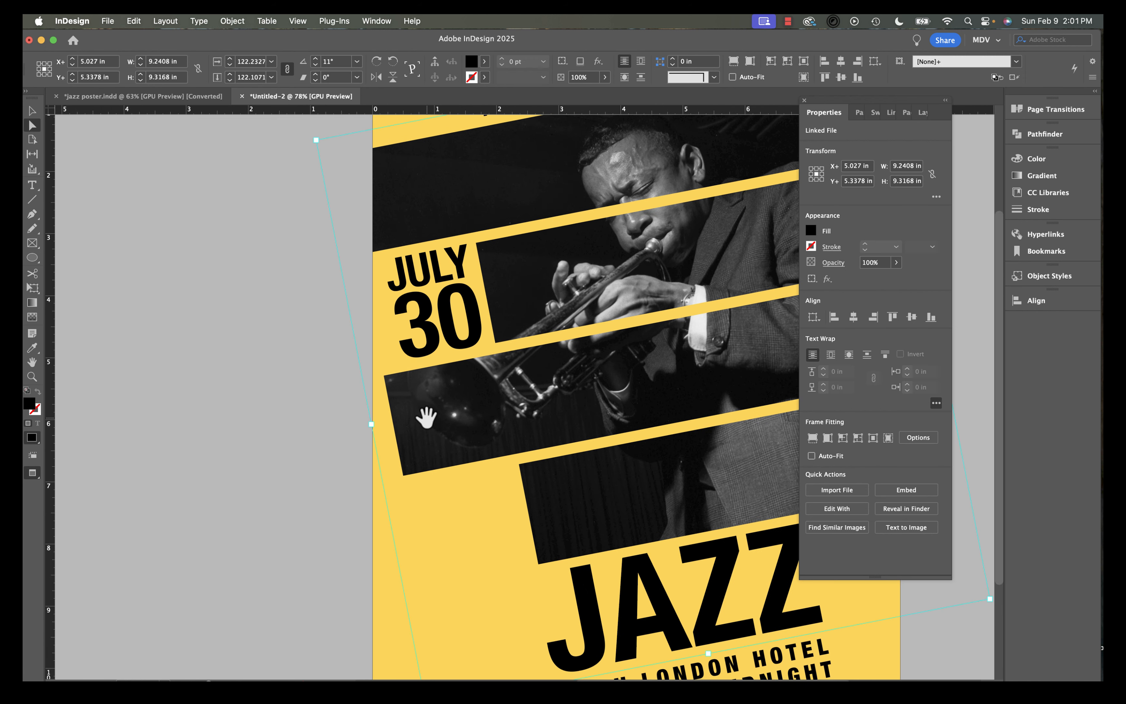
{"action": "key", "text": "Escape"}
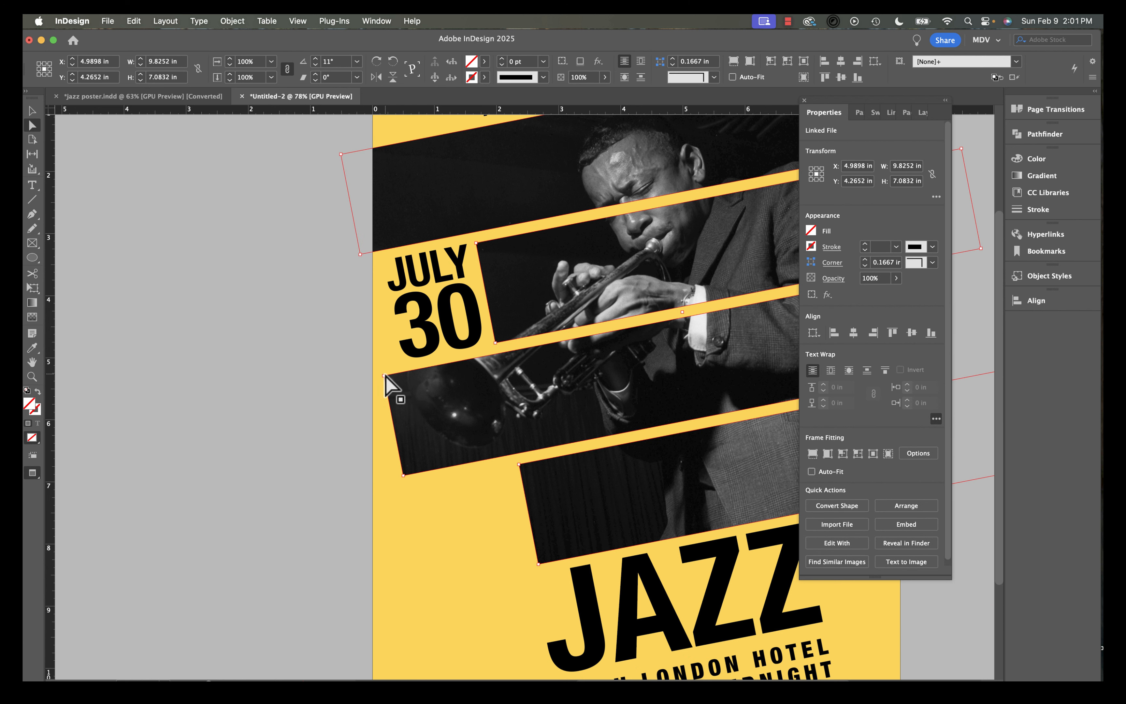
{"action": "left_click_drag", "start_coordinate": [383, 376], "coordinate": [358, 382]}
{"action": "left_click_drag", "start_coordinate": [402, 476], "coordinate": [358, 484]}
Nudge the photo inside its frames slightly to the left.
{"action": "scroll", "coordinate": [459, 475], "scroll_direction": "right", "scroll_amount": 5}
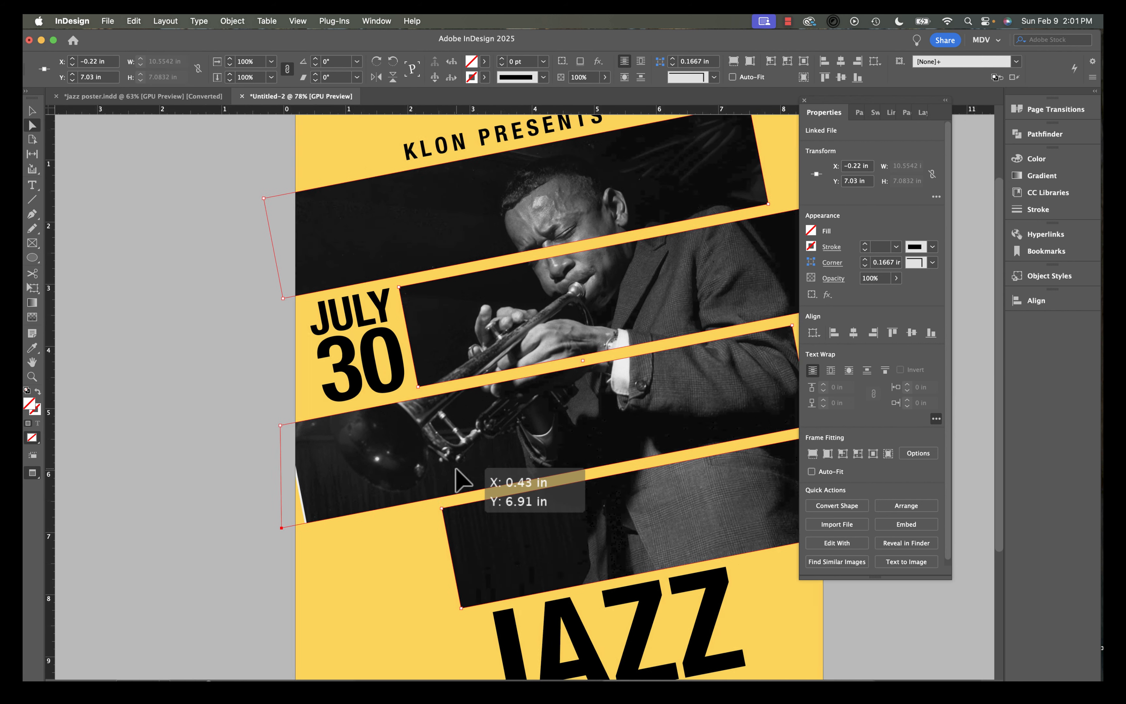
{"action": "scroll", "coordinate": [459, 475], "scroll_direction": "up", "scroll_amount": 1}
{"action": "scroll", "coordinate": [458, 479], "scroll_direction": "up", "scroll_amount": 2}
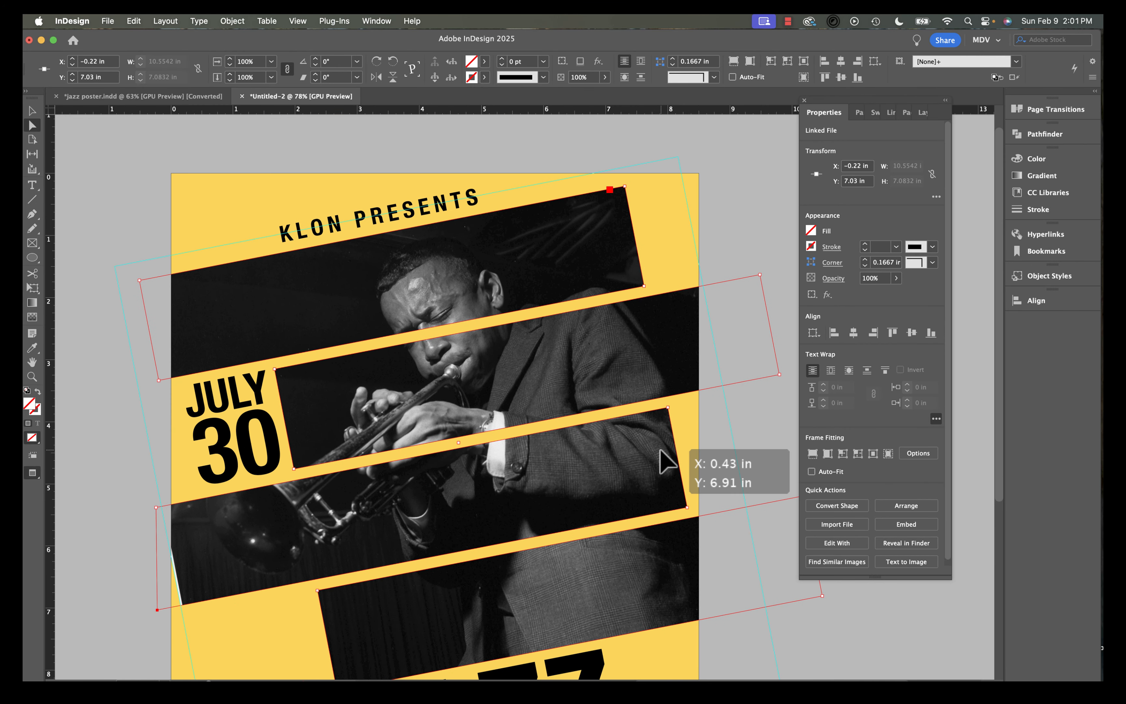
{"action": "left_click", "coordinate": [289, 567]}
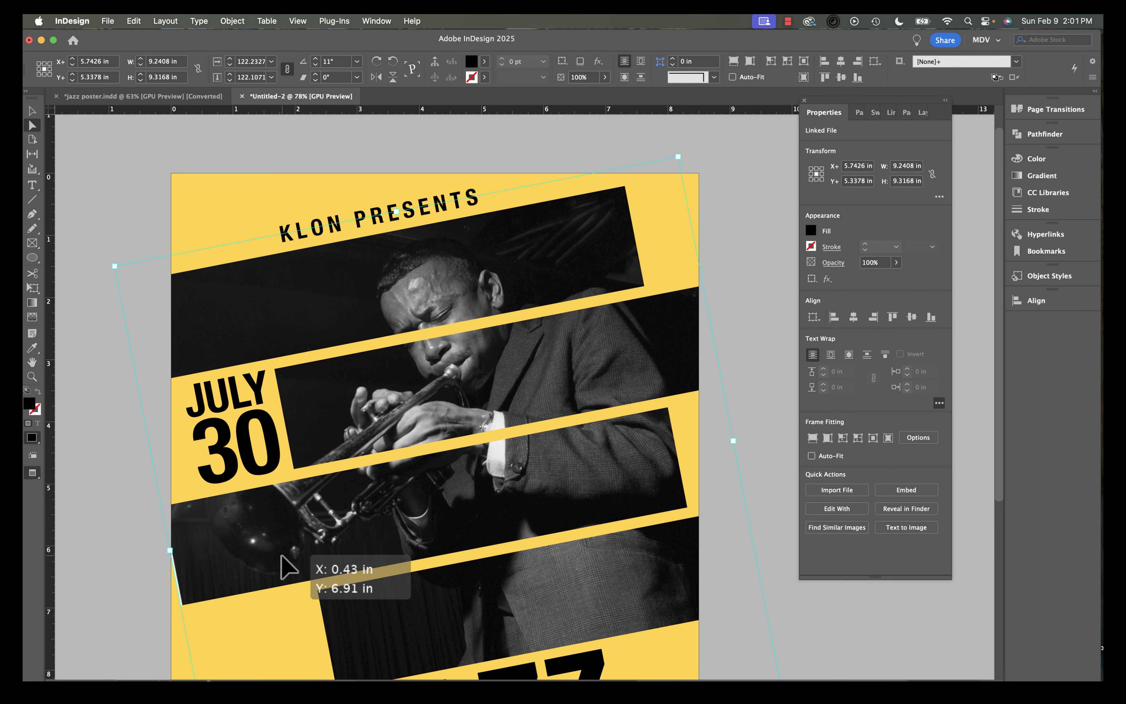
{"action": "key", "text": "Left"}
{"action": "key", "text": "Left"}
{"action": "key", "text": "Left"}
{"action": "key", "text": "Left"}
{"action": "key", "text": "Left"}
{"action": "key", "text": "Left"}
{"action": "key", "text": "Left"}
{"action": "key", "text": "Left"}
{"action": "key", "text": "Left"}
{"action": "key", "text": "Left"}
{"action": "key", "text": "Left"}
{"action": "key", "text": "Left"}
{"action": "key", "text": "Left"}
{"action": "key", "text": "Left"}
{"action": "key", "text": "Left"}
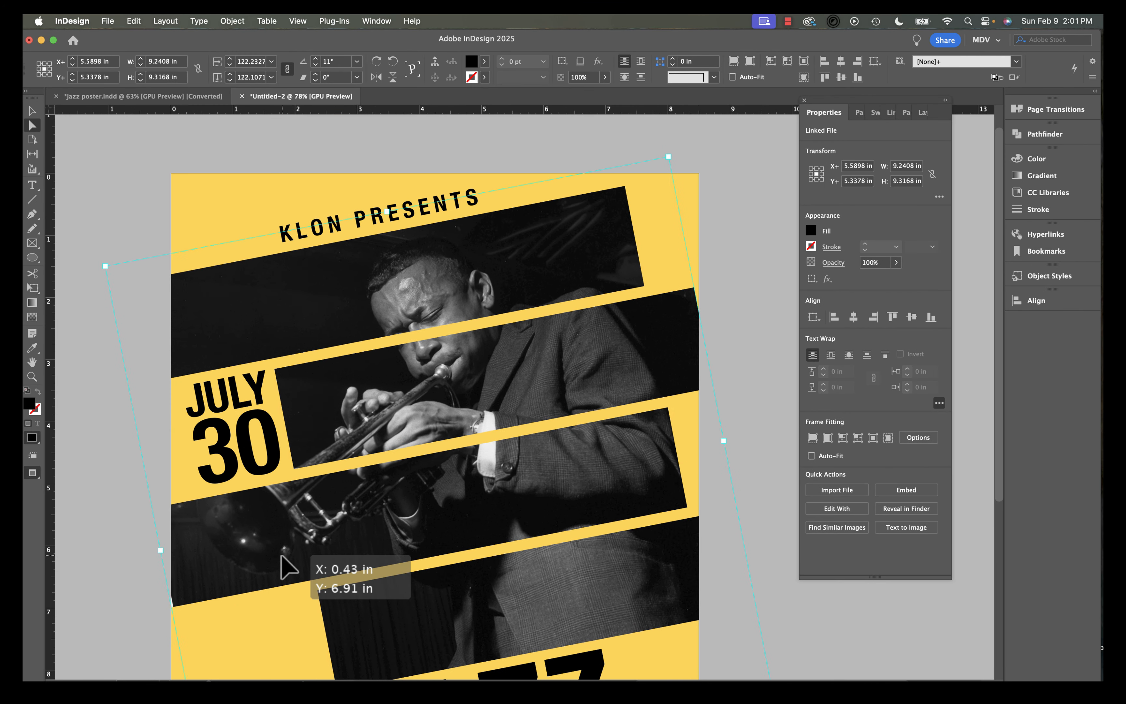
{"action": "left_click", "coordinate": [725, 188]}
Enlarge the photo slightly from its upper-right corner and preview the poster.
{"action": "left_click", "coordinate": [675, 320]}
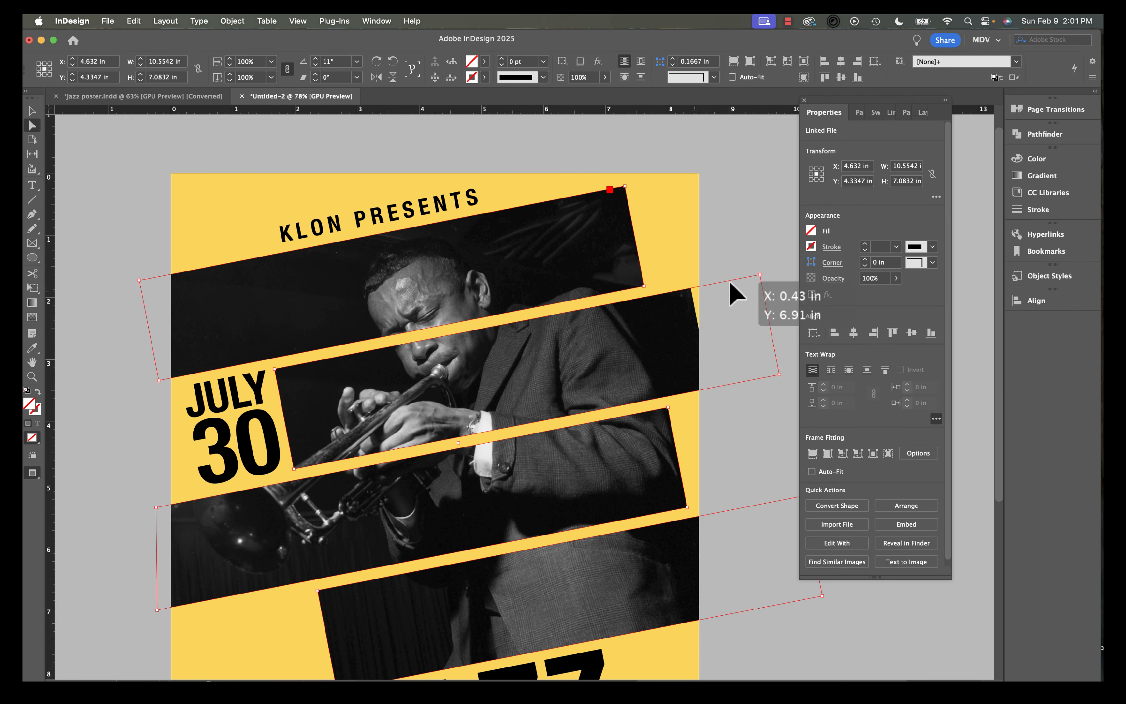
{"action": "left_click", "coordinate": [639, 350]}
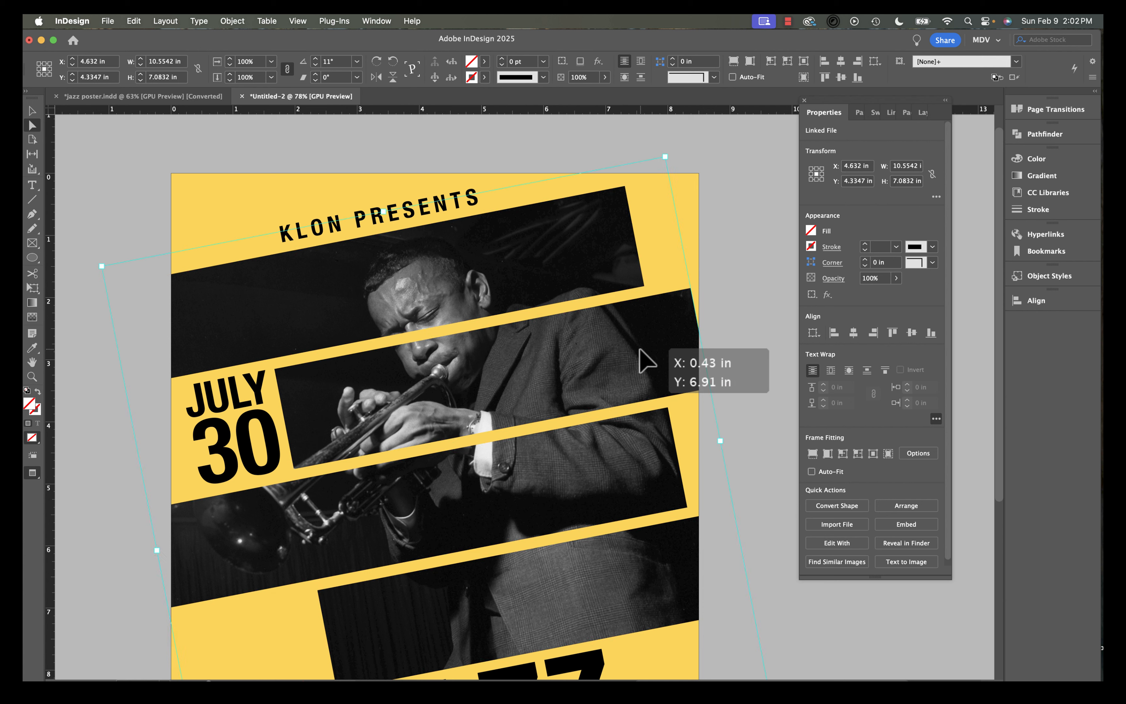
{"action": "left_click", "coordinate": [665, 157]}
{"action": "left_click_drag", "start_coordinate": [665, 157], "coordinate": [678, 138]}
{"action": "left_click", "coordinate": [554, 154]}
{"action": "key", "text": "w"}
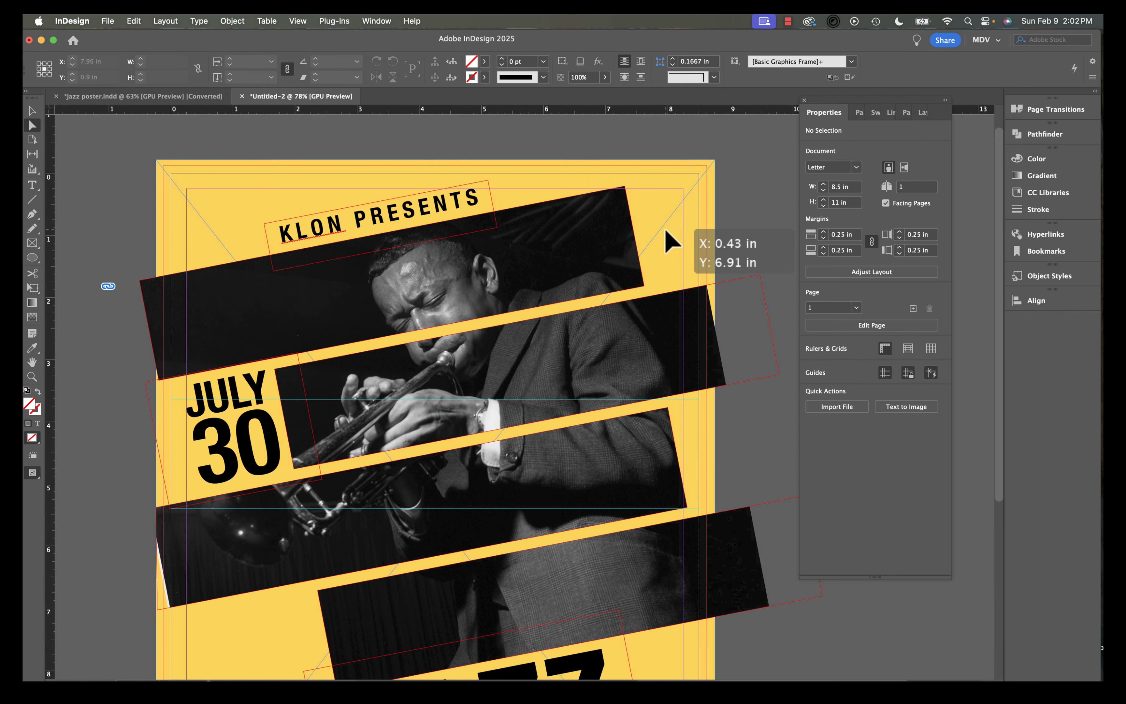